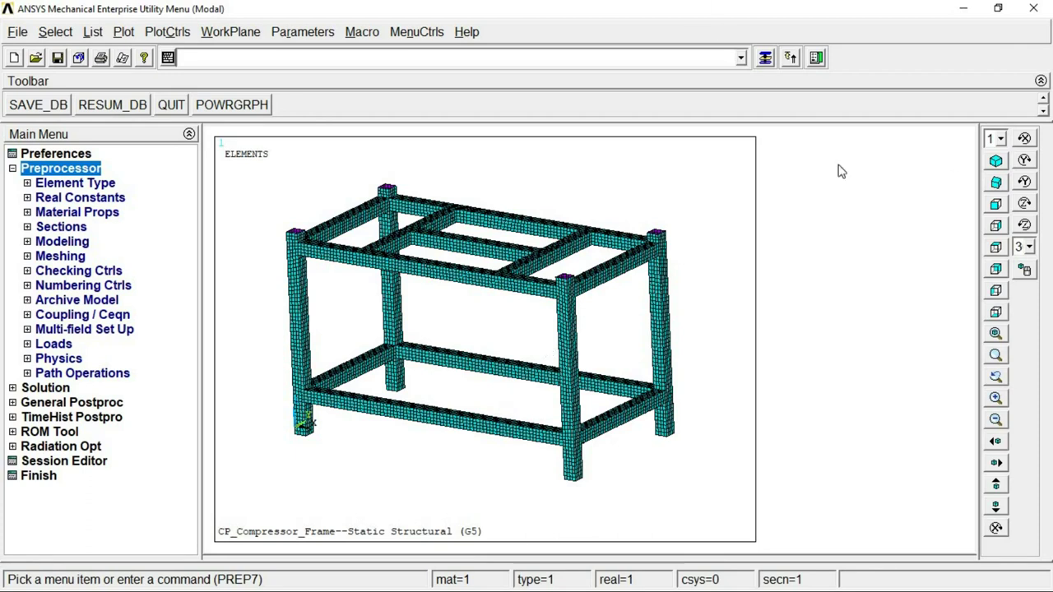
- Show the frame in the back view, then in the bottom view that displays its legs upright
{"action": "left_click", "coordinate": [996, 270]}
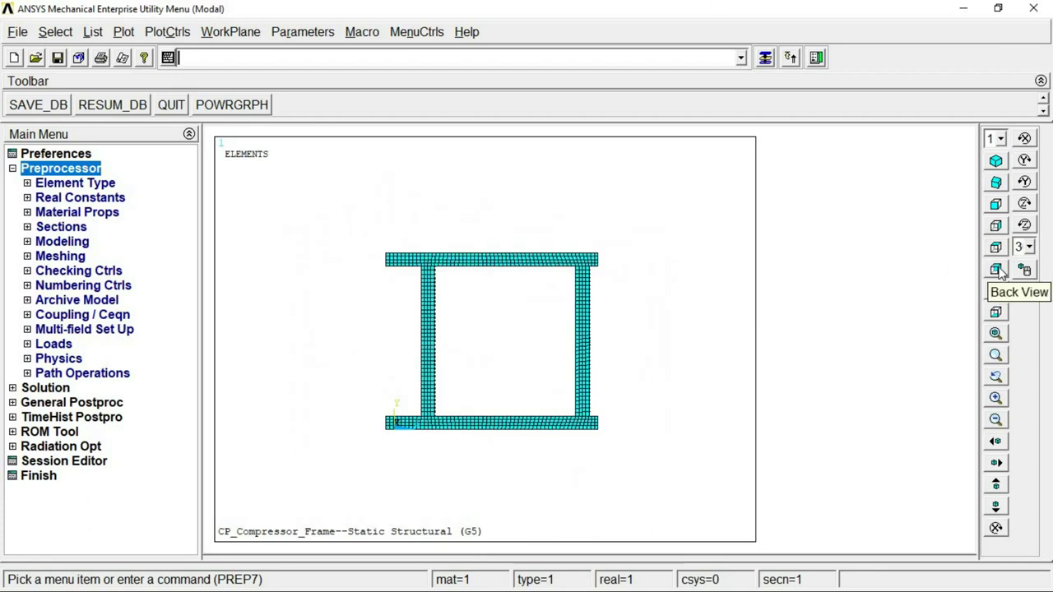
{"action": "left_click", "coordinate": [996, 312]}
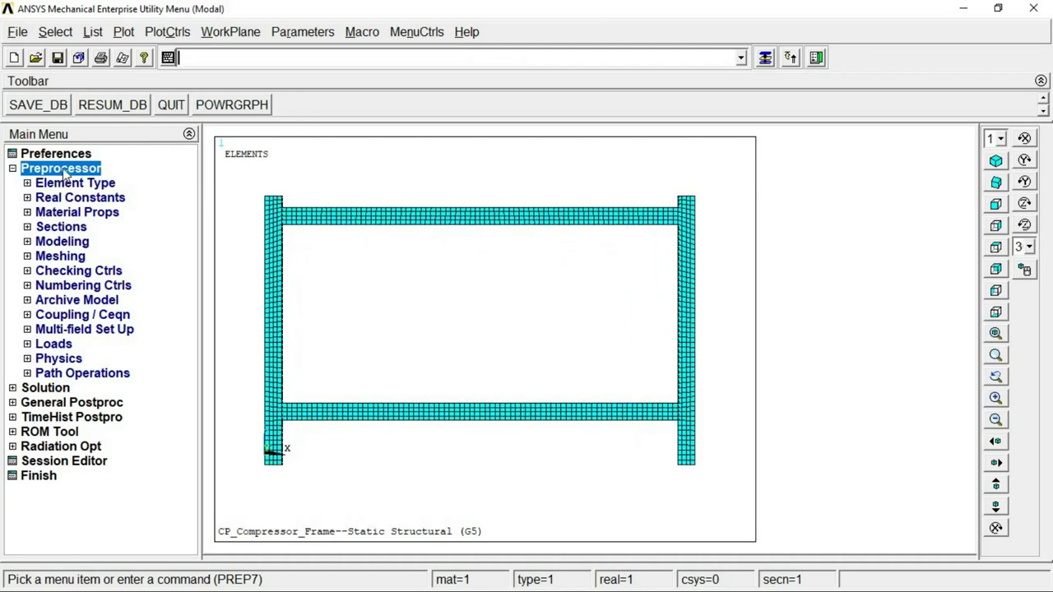
{"action": "left_click", "coordinate": [64, 171]}
{"action": "left_click", "coordinate": [64, 171]}
{"action": "left_click", "coordinate": [62, 170]}
{"action": "left_click", "coordinate": [62, 171]}
- Define a new solution analysis of type Modal
{"action": "left_click", "coordinate": [57, 170]}
{"action": "left_click", "coordinate": [50, 184]}
{"action": "left_click", "coordinate": [90, 198]}
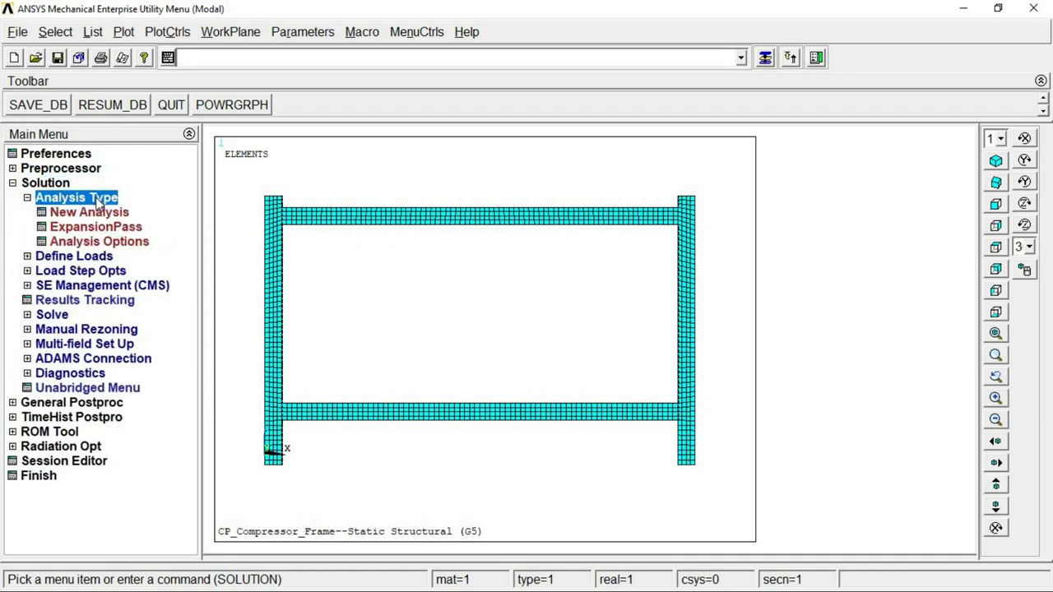
{"action": "left_click", "coordinate": [91, 213]}
{"action": "left_click", "coordinate": [605, 248]}
{"action": "left_click", "coordinate": [417, 381]}
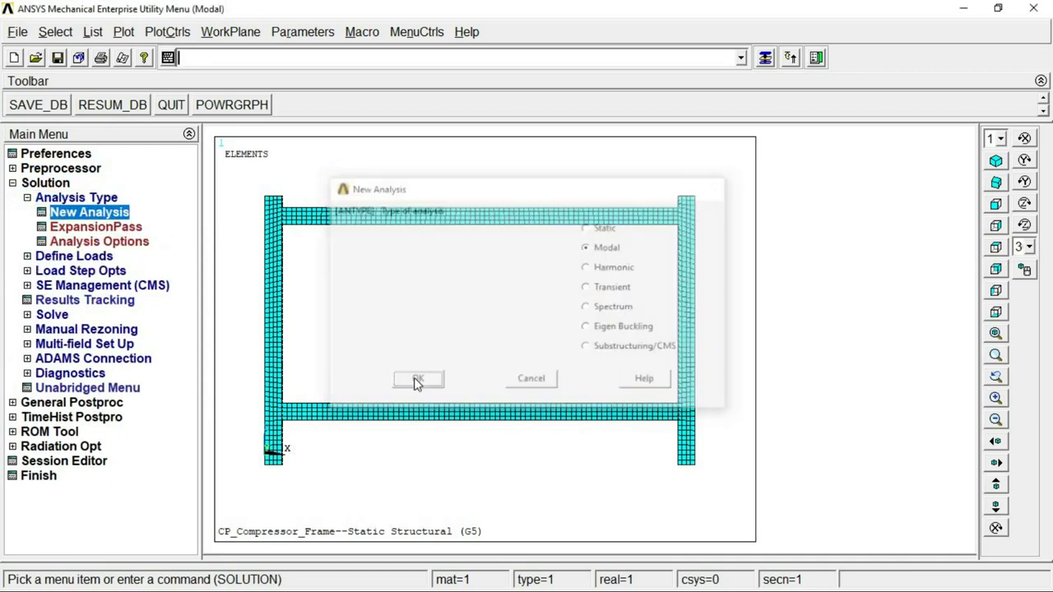
- Set the modal analysis options to Block Lanczos, 10 modes to extract, element results calculated, and mode shapes normalized to the mass matrix
{"action": "left_click", "coordinate": [98, 241]}
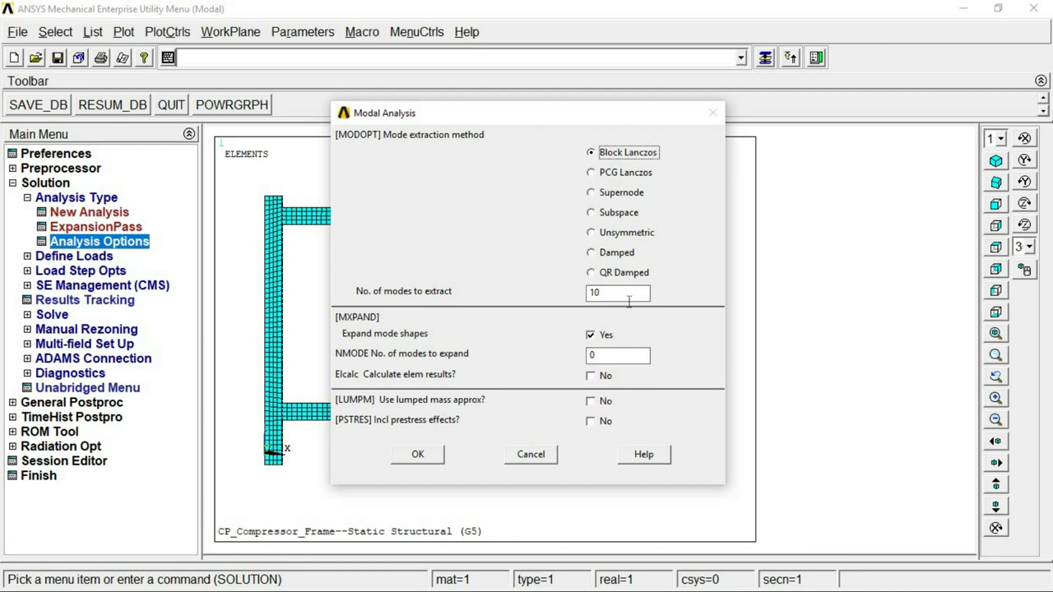
{"action": "left_click_drag", "start_coordinate": [595, 298], "coordinate": [551, 301]}
{"action": "left_click", "coordinate": [596, 378]}
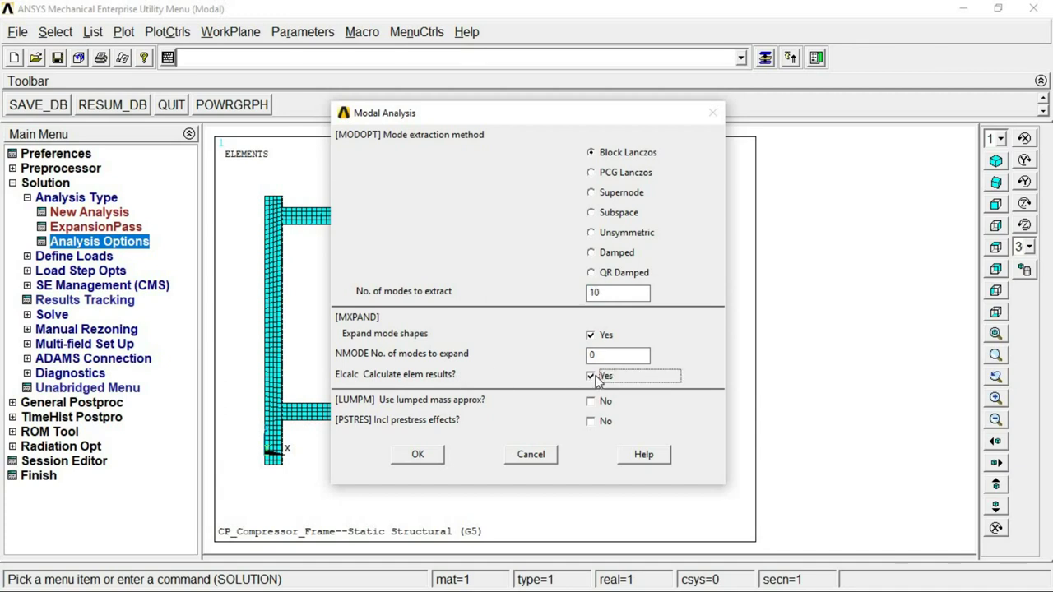
{"action": "left_click", "coordinate": [429, 456]}
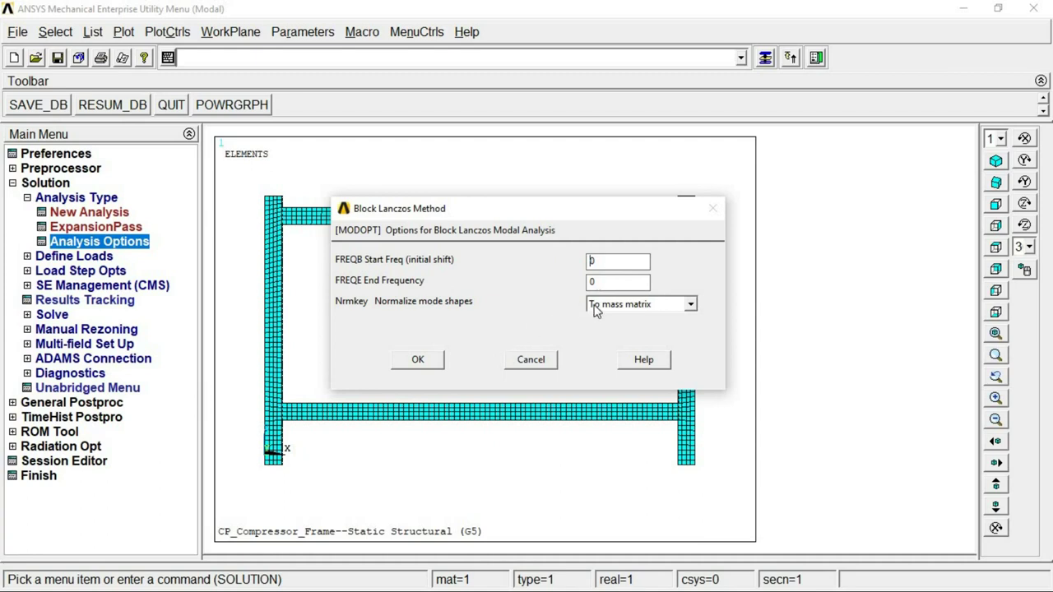
{"action": "left_click", "coordinate": [604, 305]}
{"action": "left_click", "coordinate": [604, 306]}
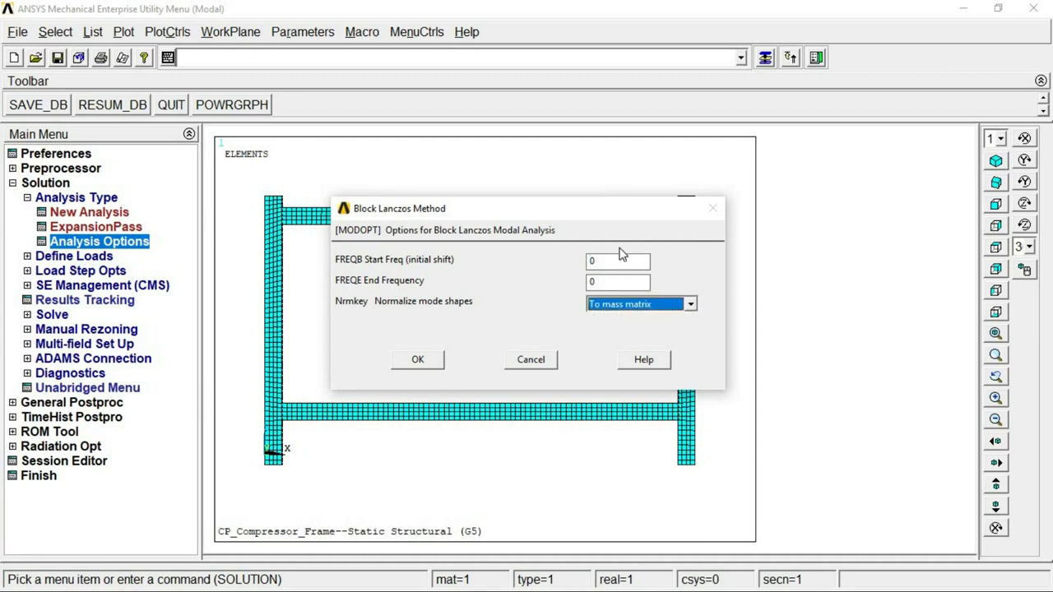
{"action": "left_click", "coordinate": [419, 362]}
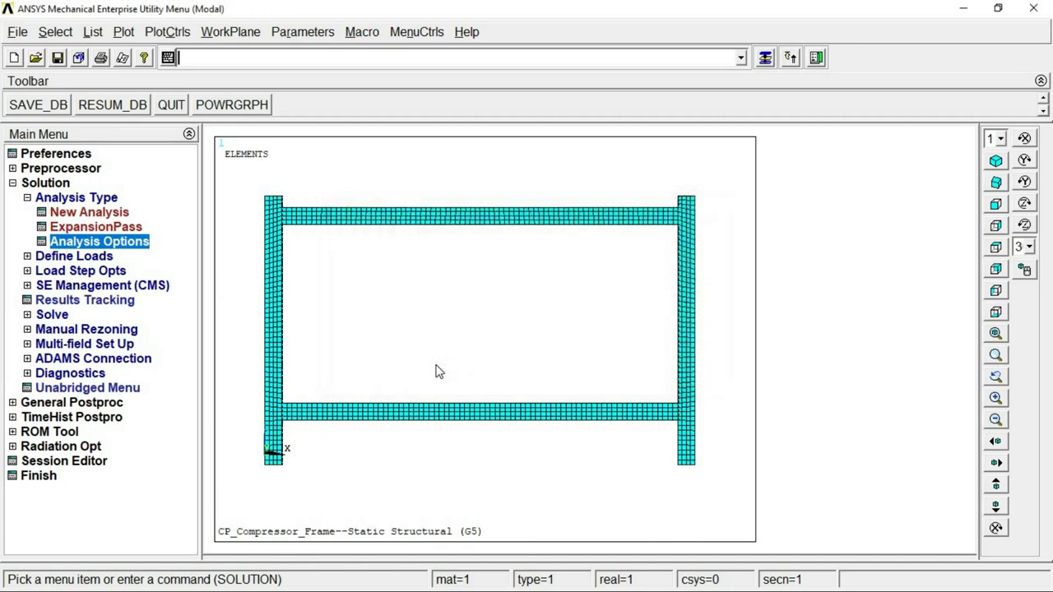
{"action": "left_click", "coordinate": [99, 258]}
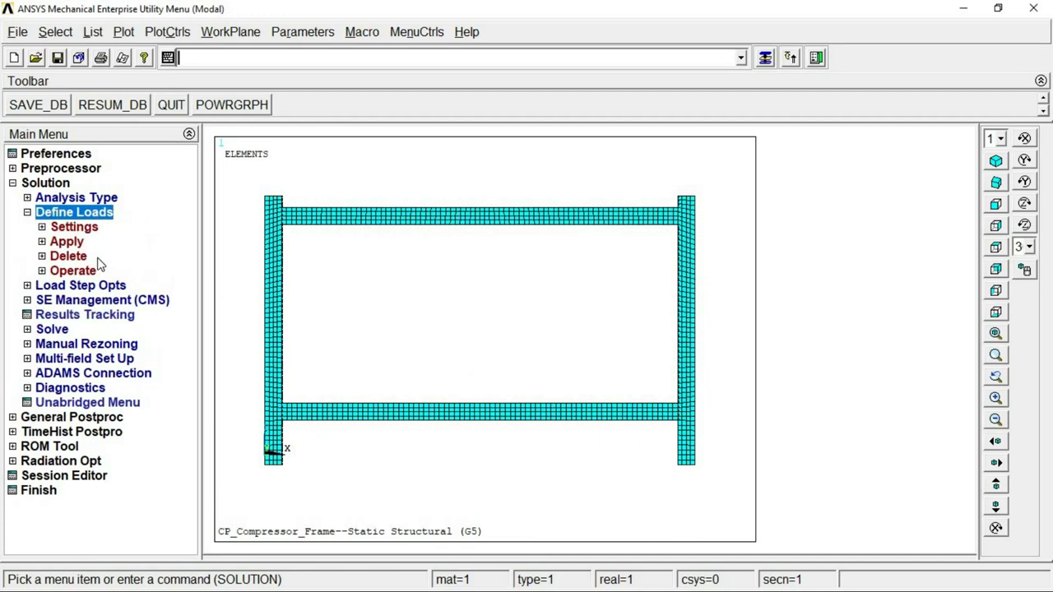
{"action": "left_click", "coordinate": [97, 216]}
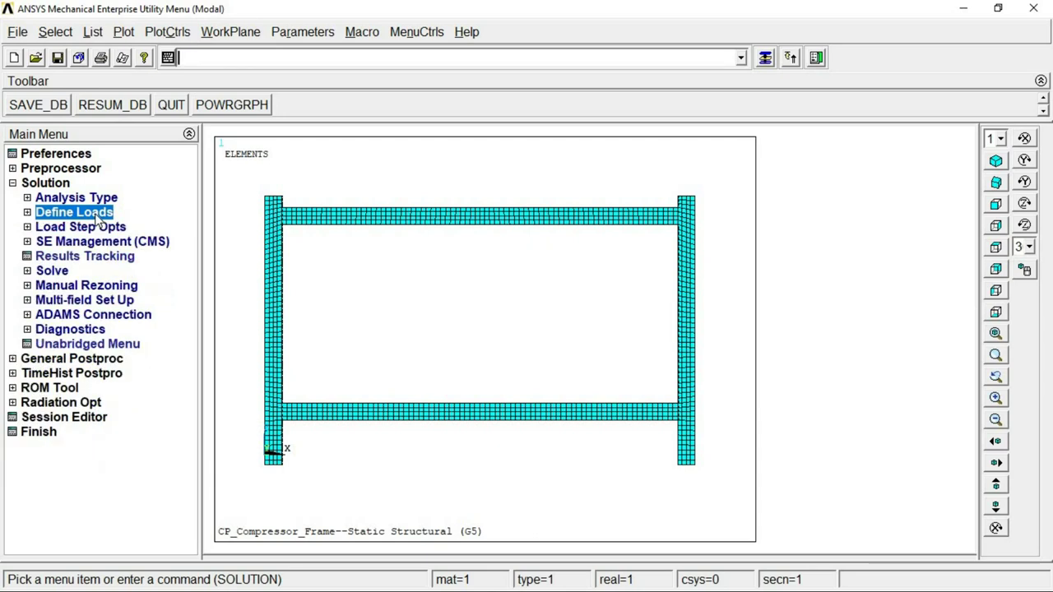
{"action": "scroll", "coordinate": [303, 459], "scroll_direction": "up", "scroll_amount": 1}
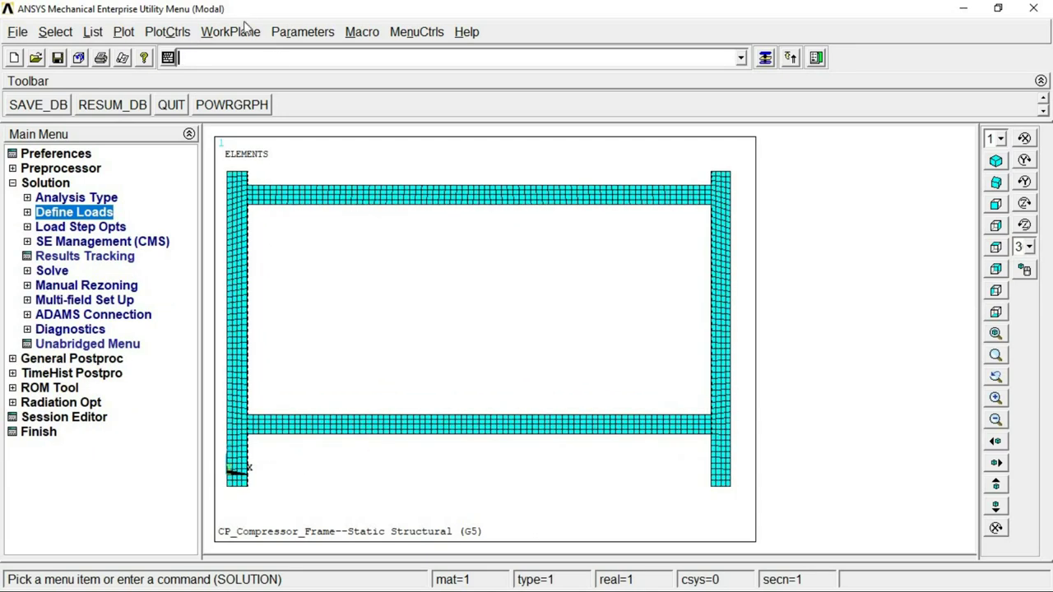
{"action": "left_click", "coordinate": [206, 65]}
- Apply a structural displacement constraint on All DOF to the nodes at the lower ends of the frame's legs, box-selecting each side
{"action": "left_click", "coordinate": [72, 215]}
{"action": "left_click", "coordinate": [78, 244]}
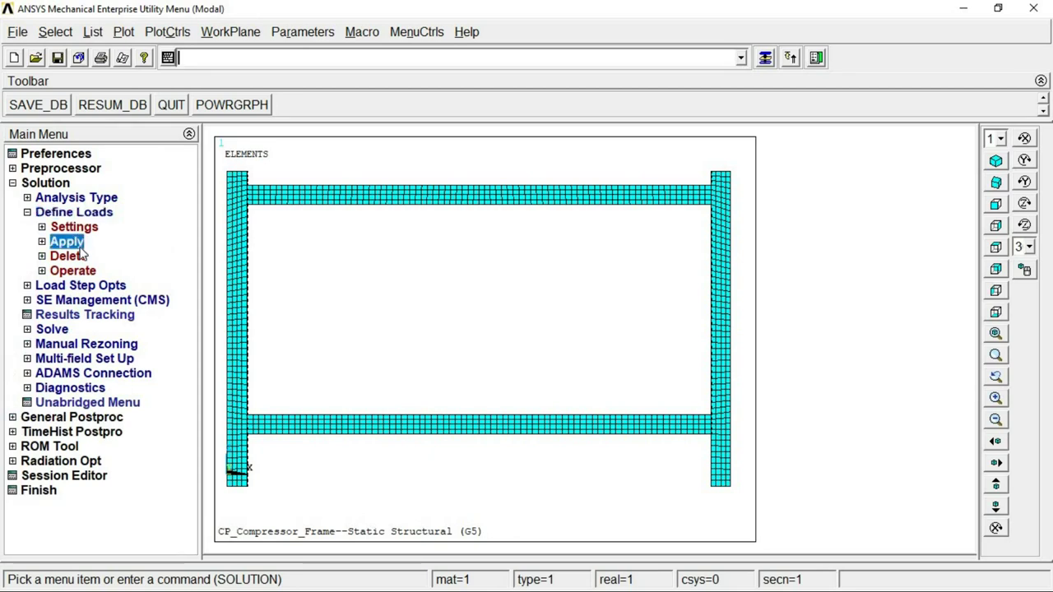
{"action": "left_click", "coordinate": [93, 257]}
{"action": "left_click", "coordinate": [123, 271]}
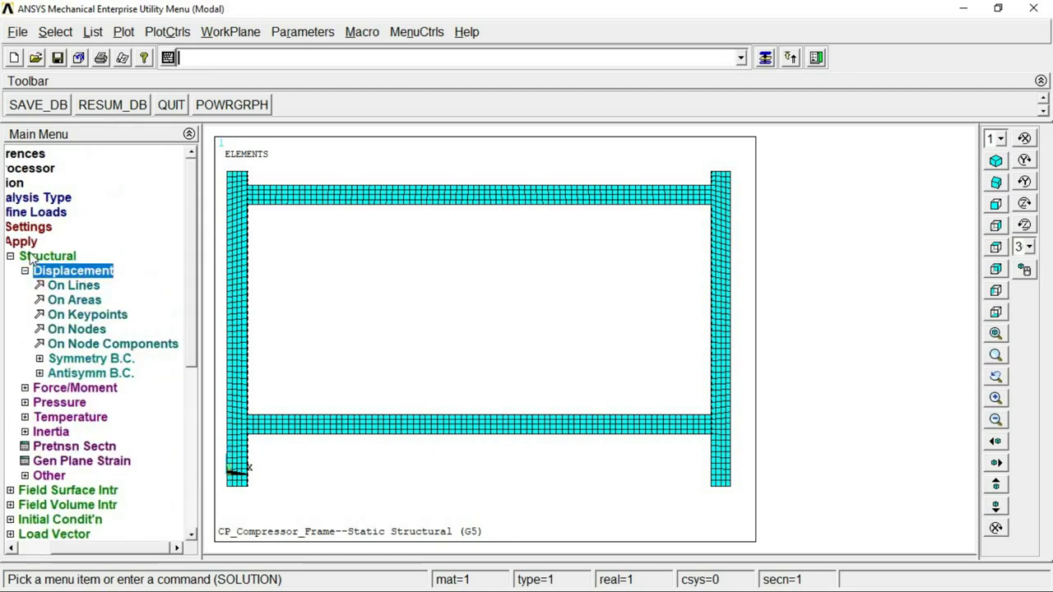
{"action": "left_click", "coordinate": [97, 330]}
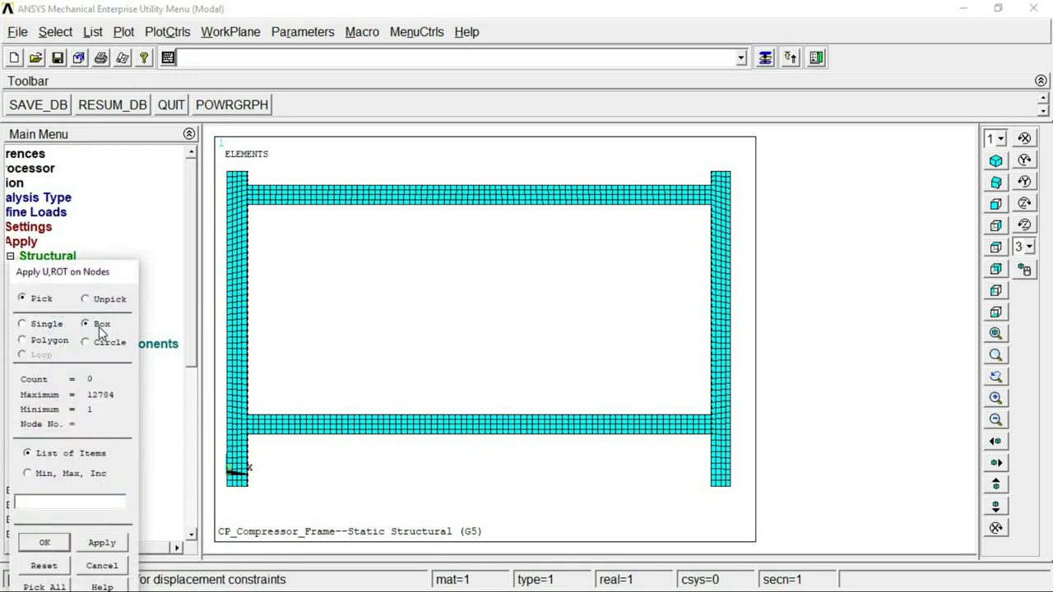
{"action": "left_click_drag", "start_coordinate": [267, 507], "coordinate": [219, 488]}
{"action": "left_click_drag", "start_coordinate": [745, 503], "coordinate": [694, 492]}
{"action": "left_click", "coordinate": [45, 544]}
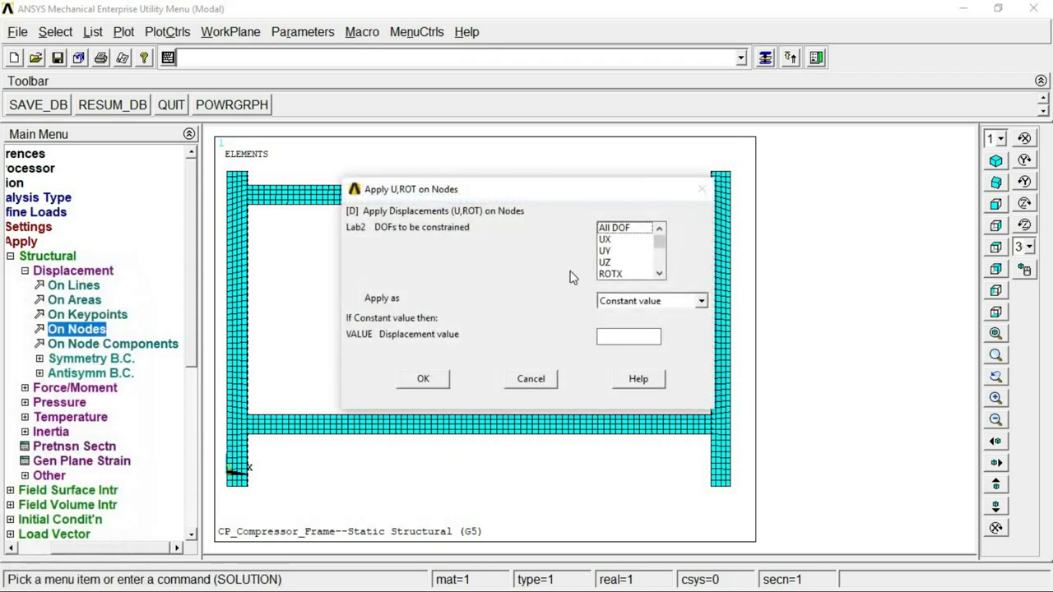
{"action": "left_click", "coordinate": [422, 380]}
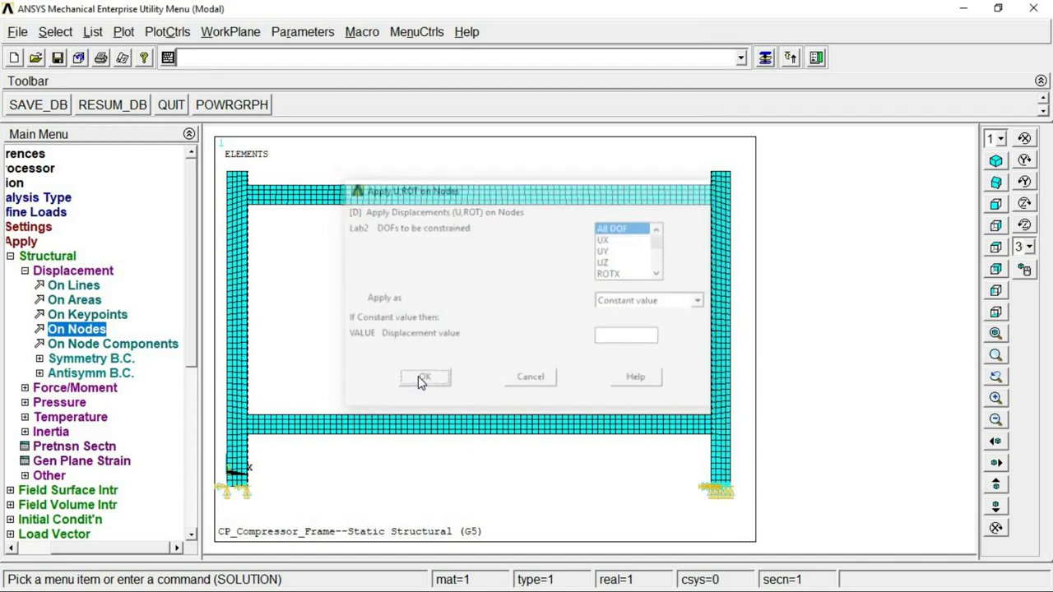
- Examine the constraints at the feet of the frame's four legs in a rotated isometric view
{"action": "left_click", "coordinate": [995, 161]}
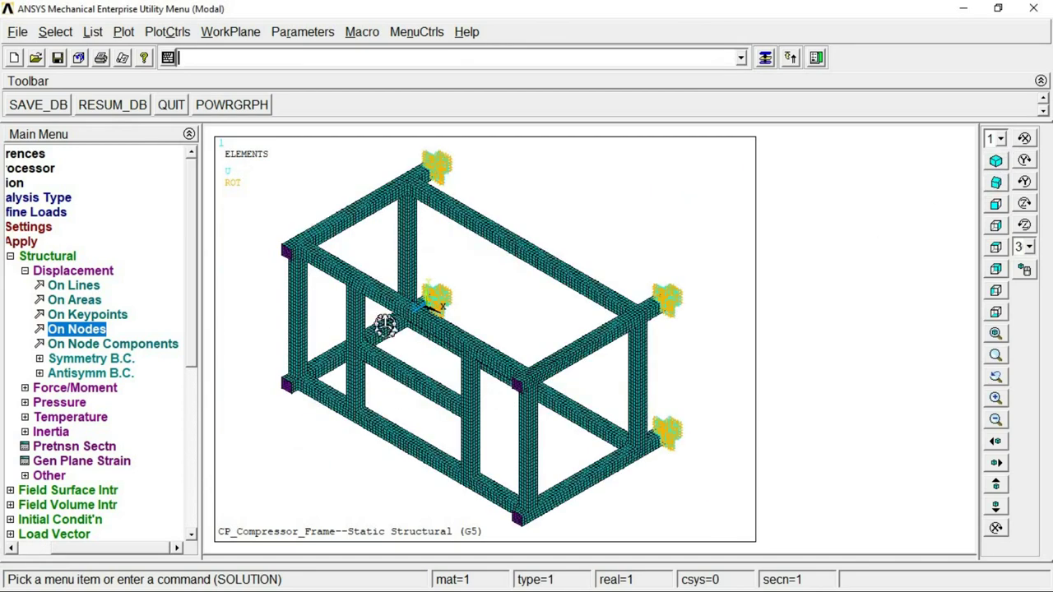
{"action": "right_click_drag", "start_coordinate": [475, 184], "coordinate": [505, 230], "text": "ctrl"}
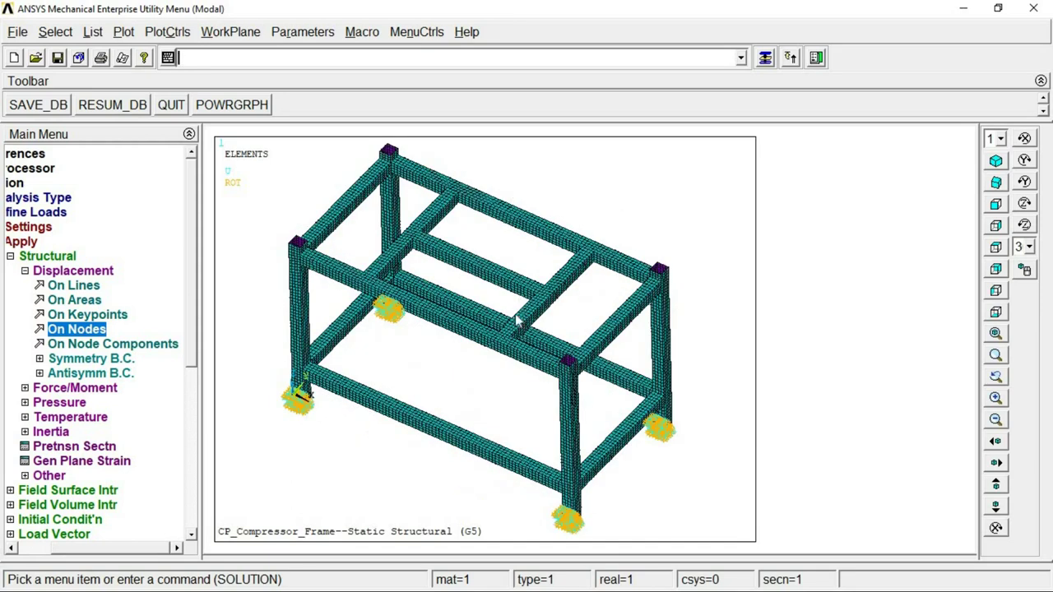
{"action": "scroll", "coordinate": [517, 321], "scroll_direction": "down", "scroll_amount": 1}
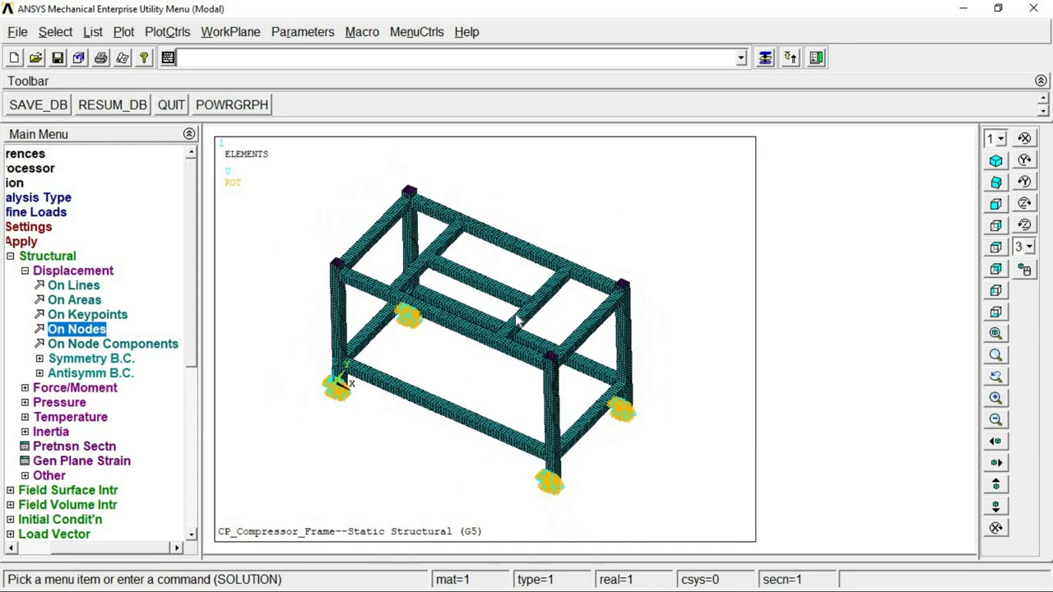
{"action": "left_click", "coordinate": [39, 548]}
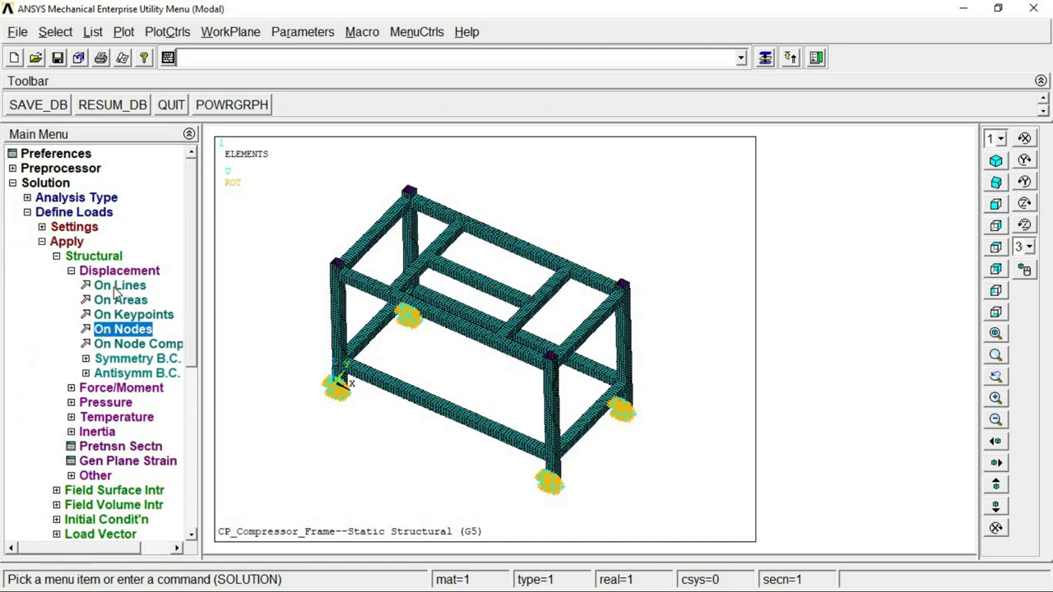
{"action": "left_click", "coordinate": [67, 241]}
{"action": "right_click_drag", "start_coordinate": [499, 342], "coordinate": [499, 362], "text": "ctrl"}
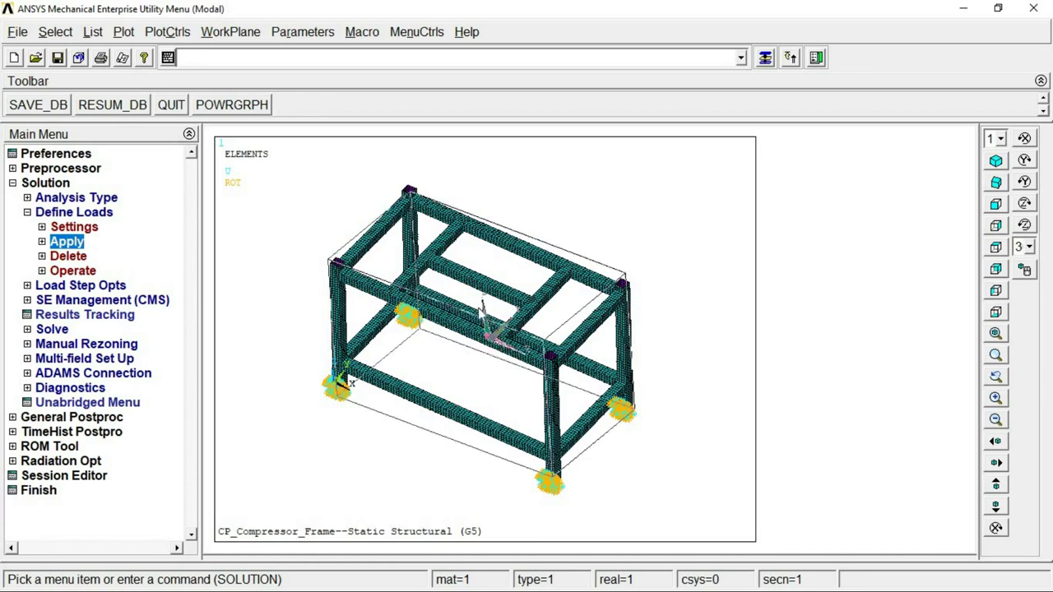
{"action": "left_click", "coordinate": [49, 212]}
{"action": "left_click", "coordinate": [51, 272]}
{"action": "left_click", "coordinate": [81, 284]}
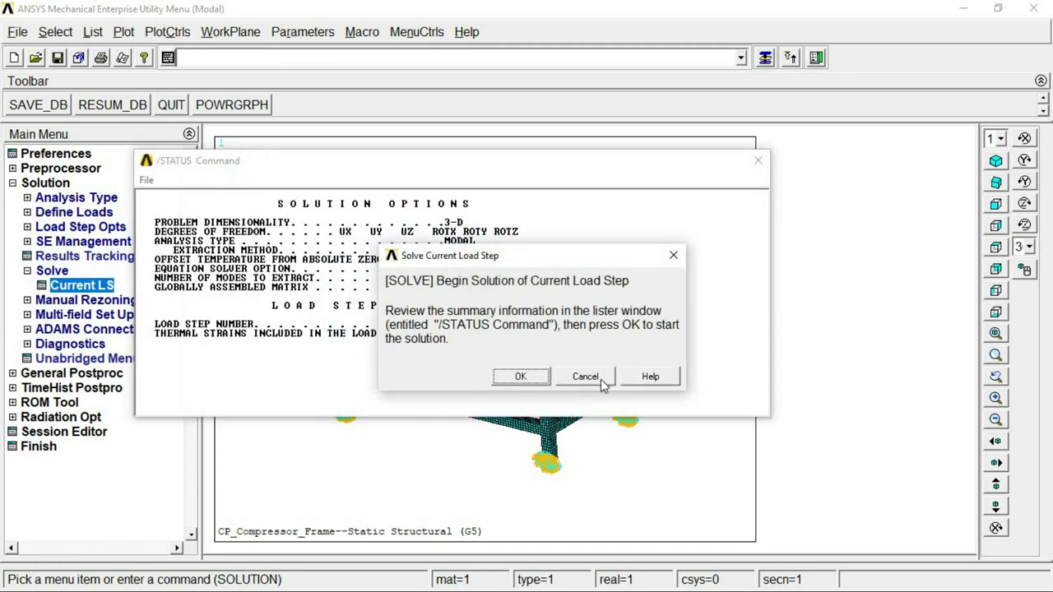
{"action": "left_click", "coordinate": [603, 370]}
{"action": "left_click", "coordinate": [757, 161]}
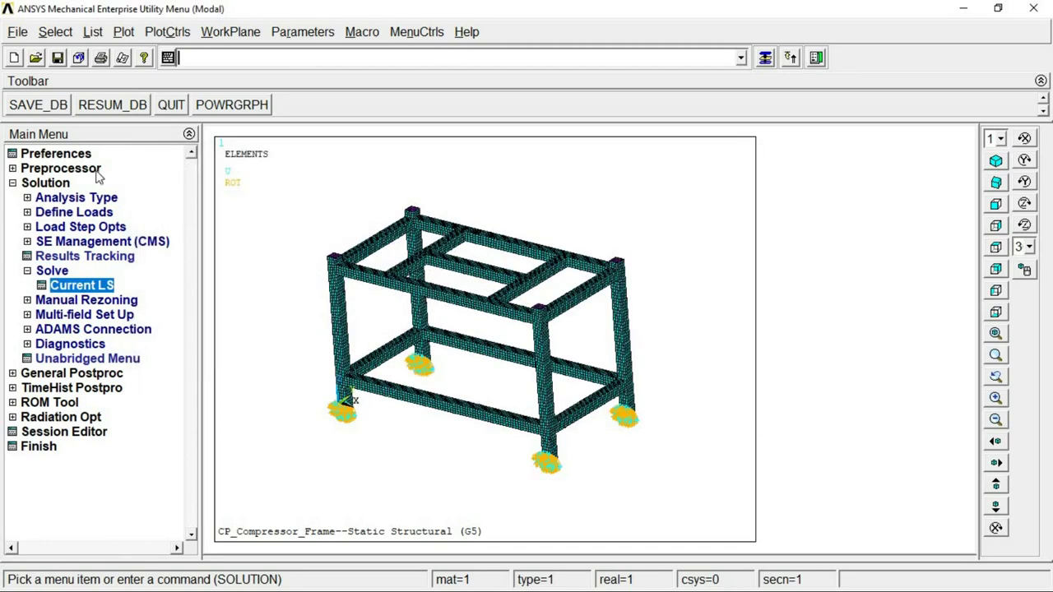
- Open the preprocessor's material models and look through the list of defined materials
{"action": "left_click", "coordinate": [69, 169]}
{"action": "left_click", "coordinate": [71, 183]}
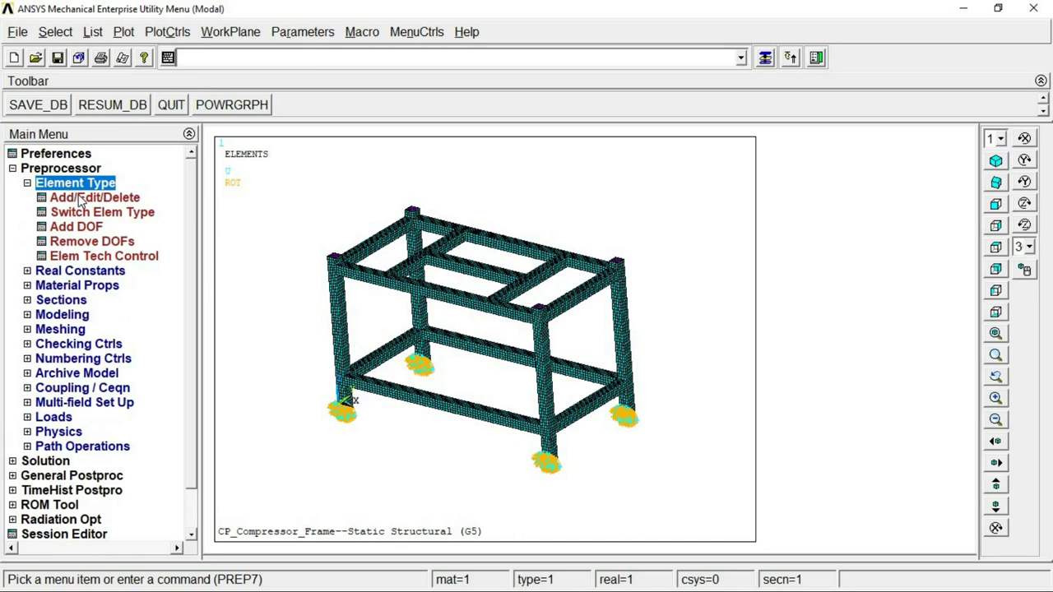
{"action": "left_click", "coordinate": [74, 185]}
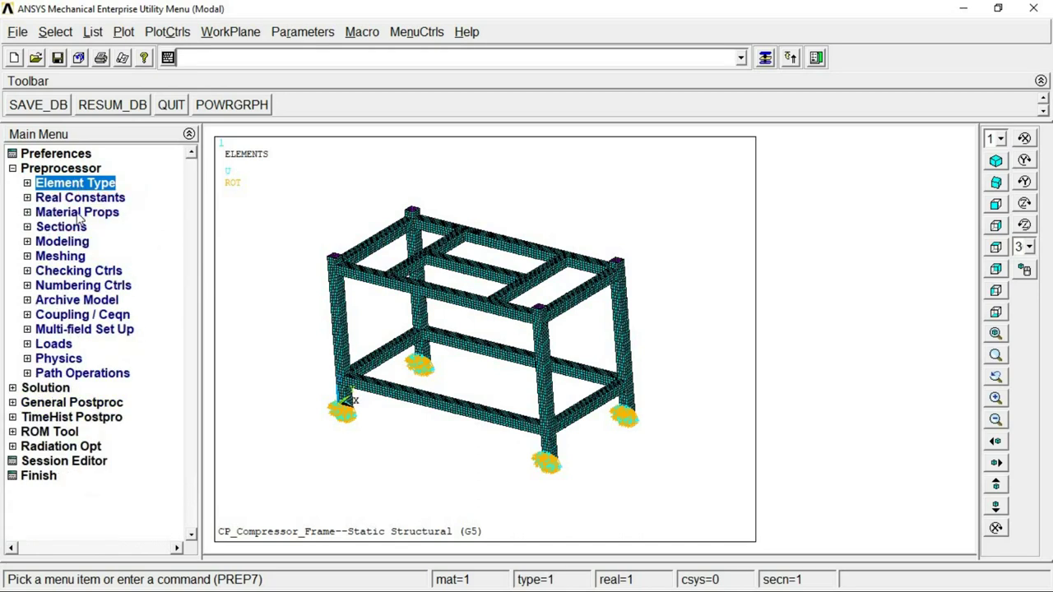
{"action": "left_click", "coordinate": [79, 214]}
{"action": "left_click", "coordinate": [92, 228]}
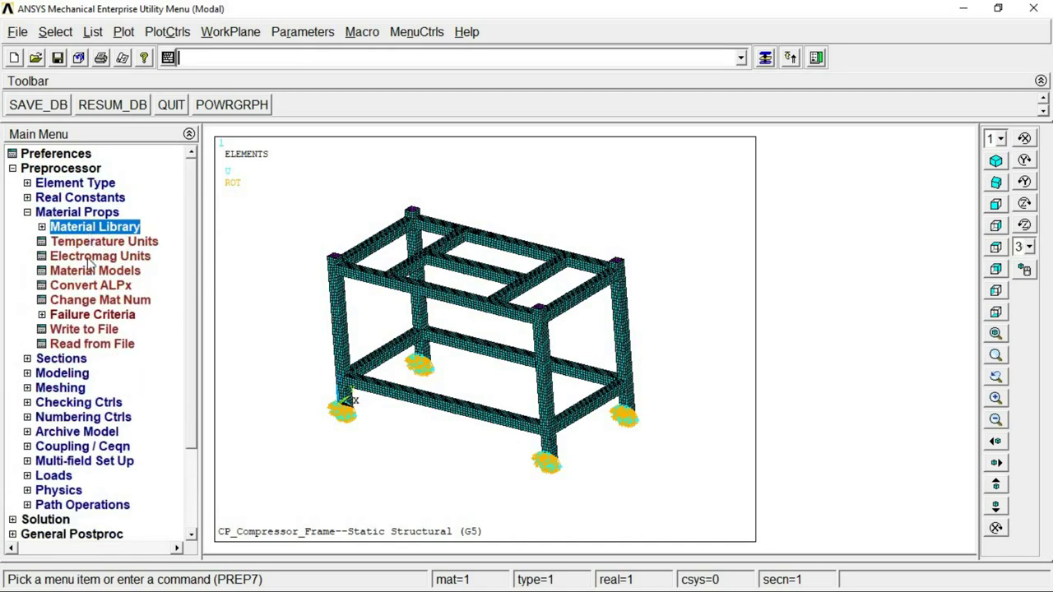
{"action": "left_click", "coordinate": [89, 273]}
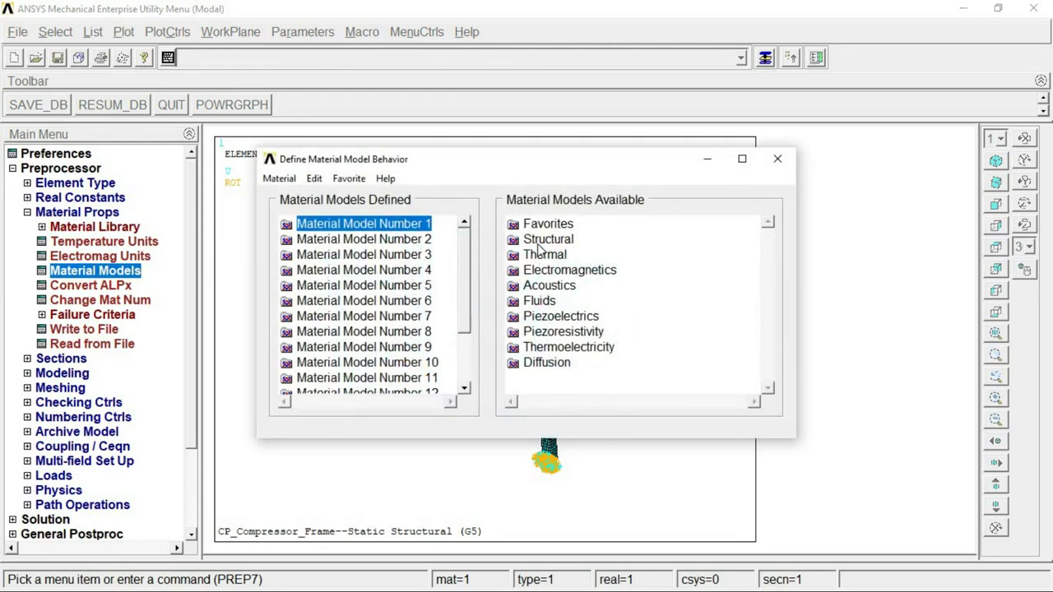
{"action": "left_click_drag", "start_coordinate": [465, 265], "coordinate": [476, 359]}
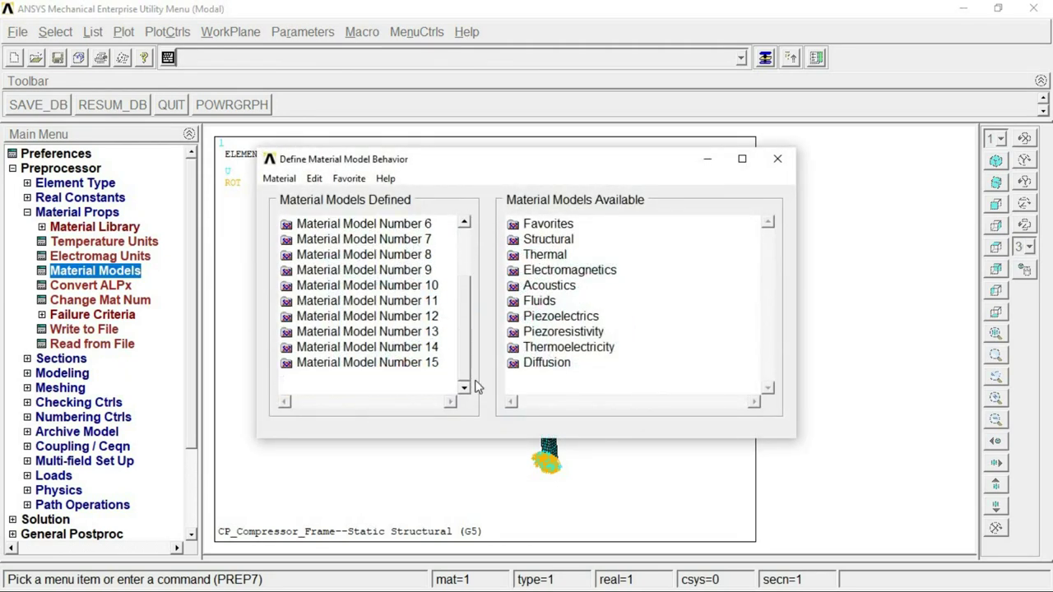
- Check the structural linear elastic isotropic properties of material number 1 and accept them
{"action": "double_click", "coordinate": [560, 240]}
{"action": "double_click", "coordinate": [563, 257]}
{"action": "double_click", "coordinate": [587, 270]}
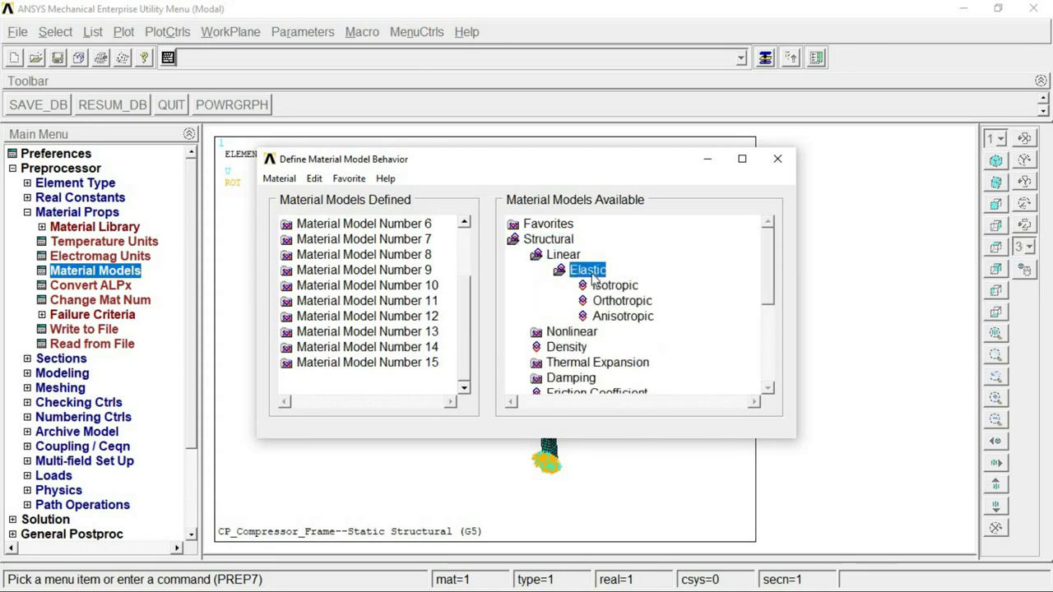
{"action": "double_click", "coordinate": [612, 286]}
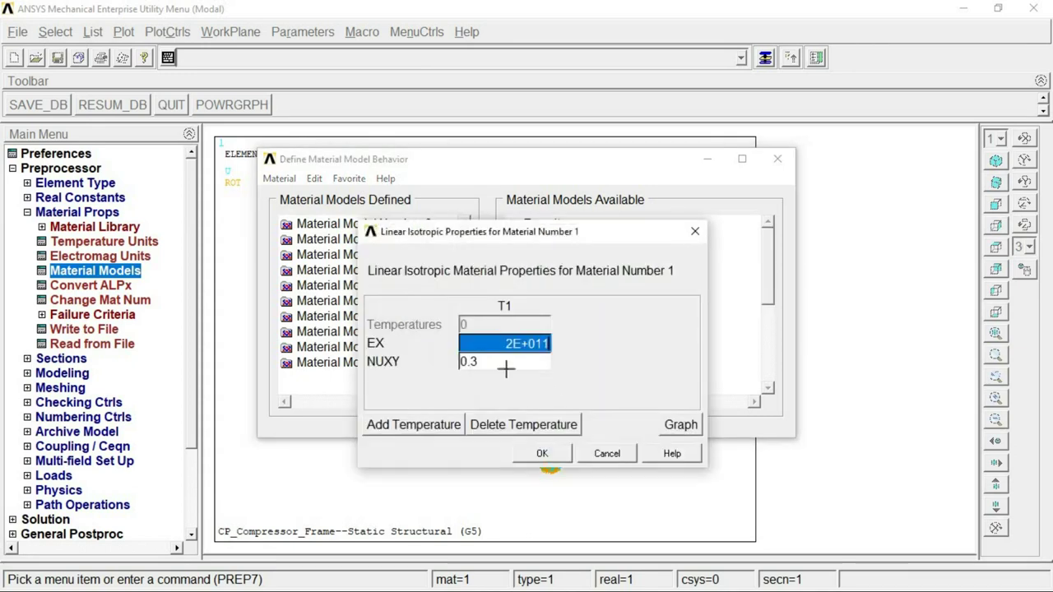
{"action": "left_click", "coordinate": [542, 453]}
- Review the orthotropic and anisotropic elasticity inputs for material number 1, leaving each without saving anything
{"action": "double_click", "coordinate": [624, 301]}
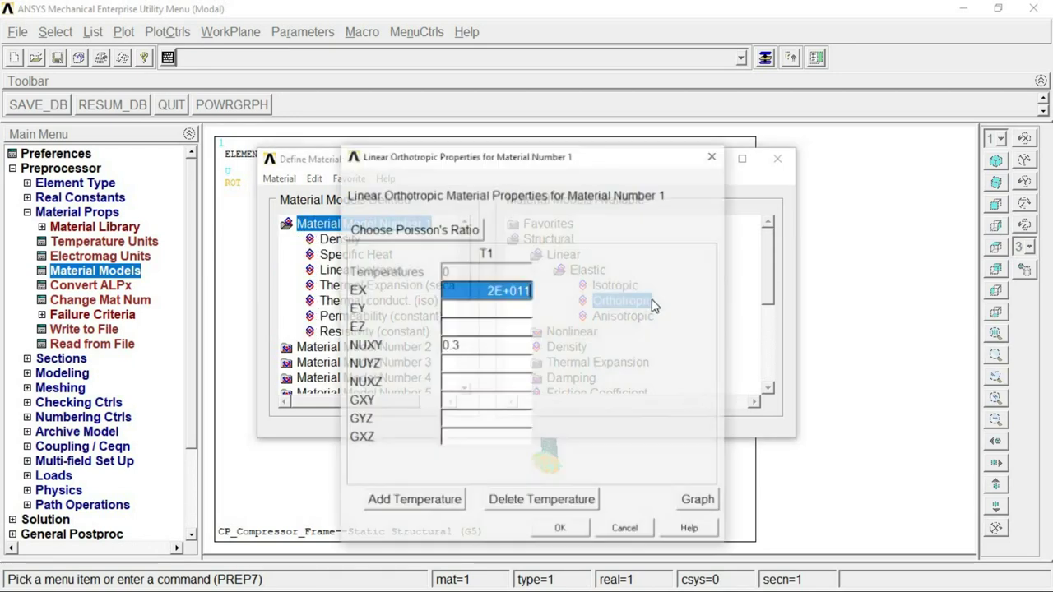
{"action": "left_click", "coordinate": [623, 529]}
{"action": "double_click", "coordinate": [629, 317]}
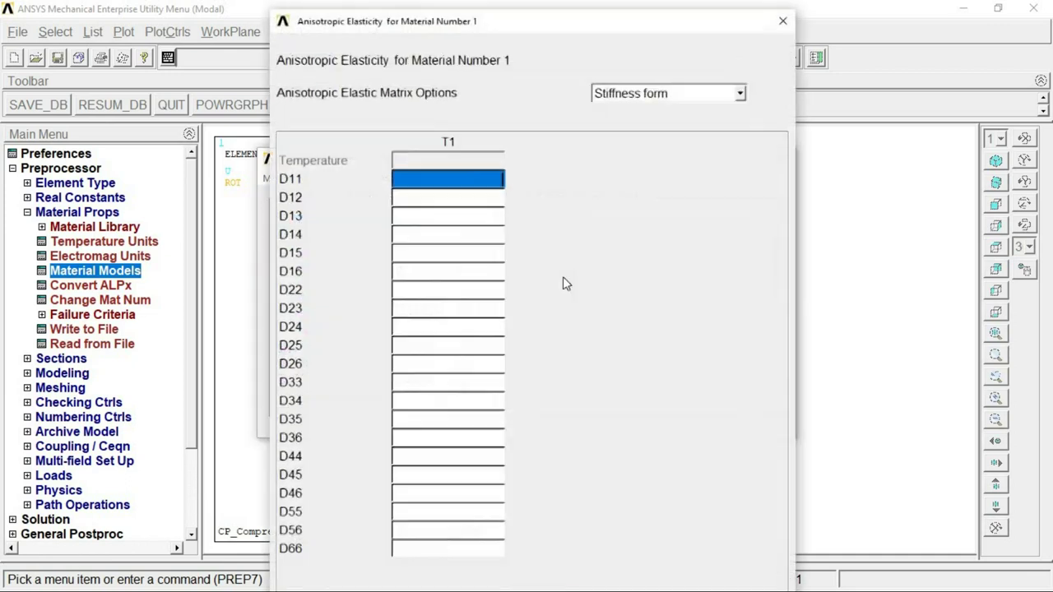
{"action": "left_click", "coordinate": [782, 20]}
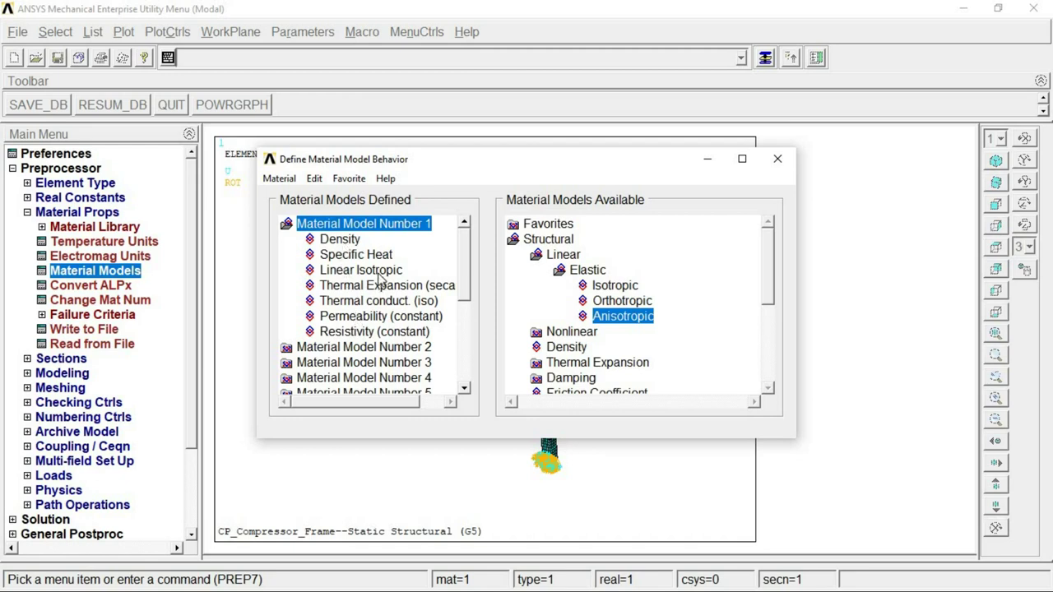
- Recheck the linear isotropic properties of material number 1, accept them and close the material model definitions
{"action": "double_click", "coordinate": [615, 285]}
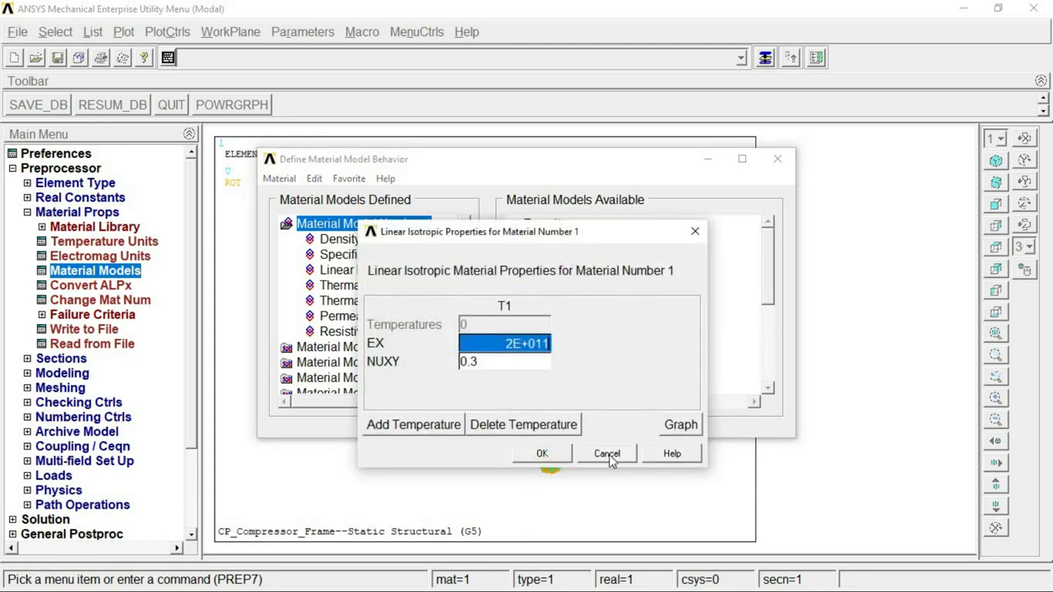
{"action": "left_click", "coordinate": [542, 453]}
{"action": "left_click", "coordinate": [777, 162]}
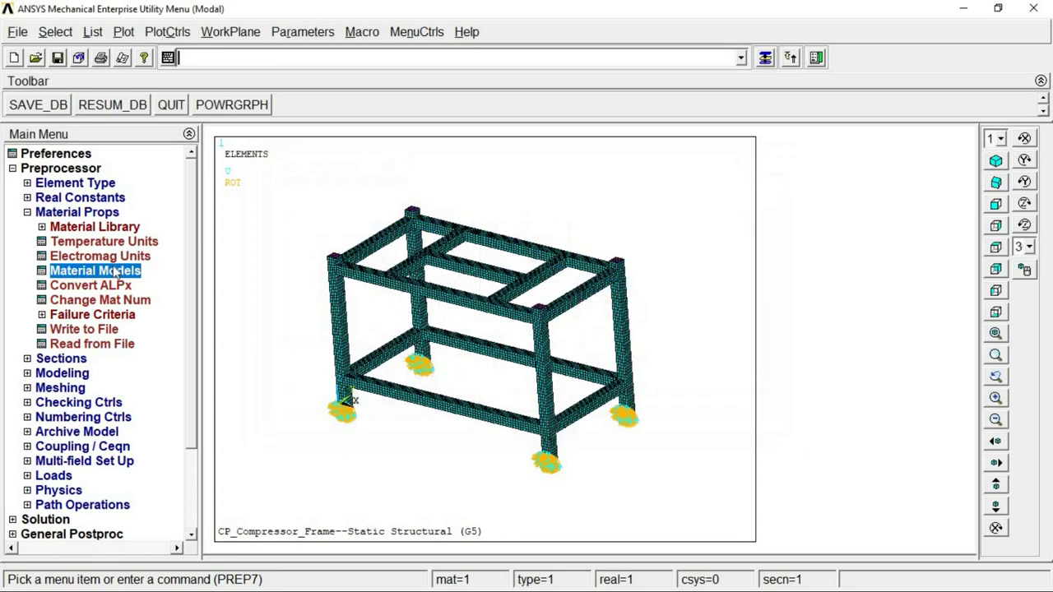
{"action": "left_click", "coordinate": [75, 214]}
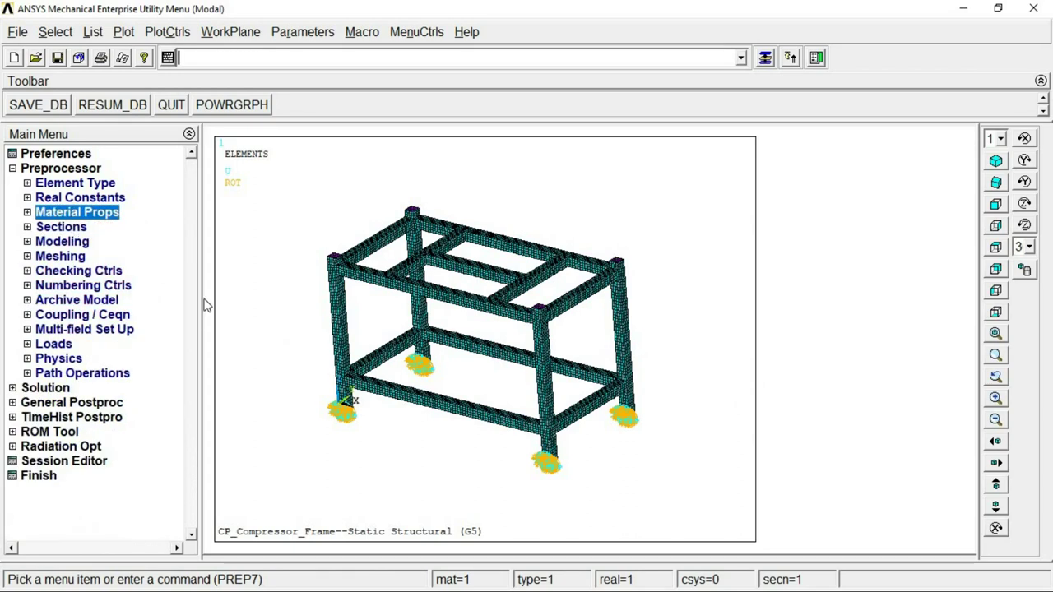
- Review the SHELL181 element options of element type 1, accept them and leave the preprocessor
{"action": "left_click", "coordinate": [76, 183]}
{"action": "left_click", "coordinate": [75, 198]}
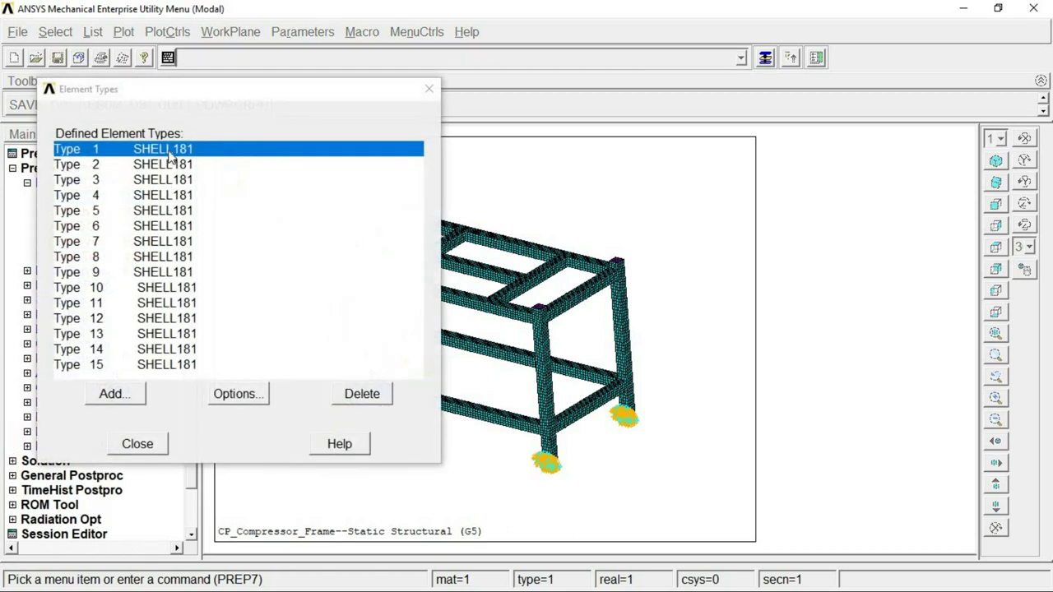
{"action": "left_click", "coordinate": [239, 394]}
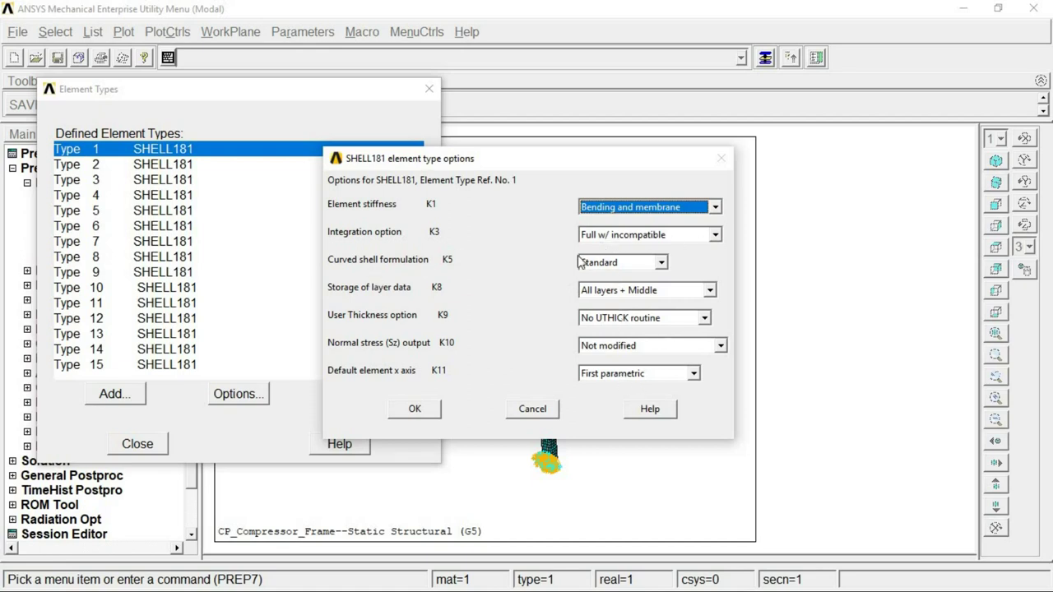
{"action": "left_click", "coordinate": [416, 411]}
{"action": "left_click", "coordinate": [125, 444]}
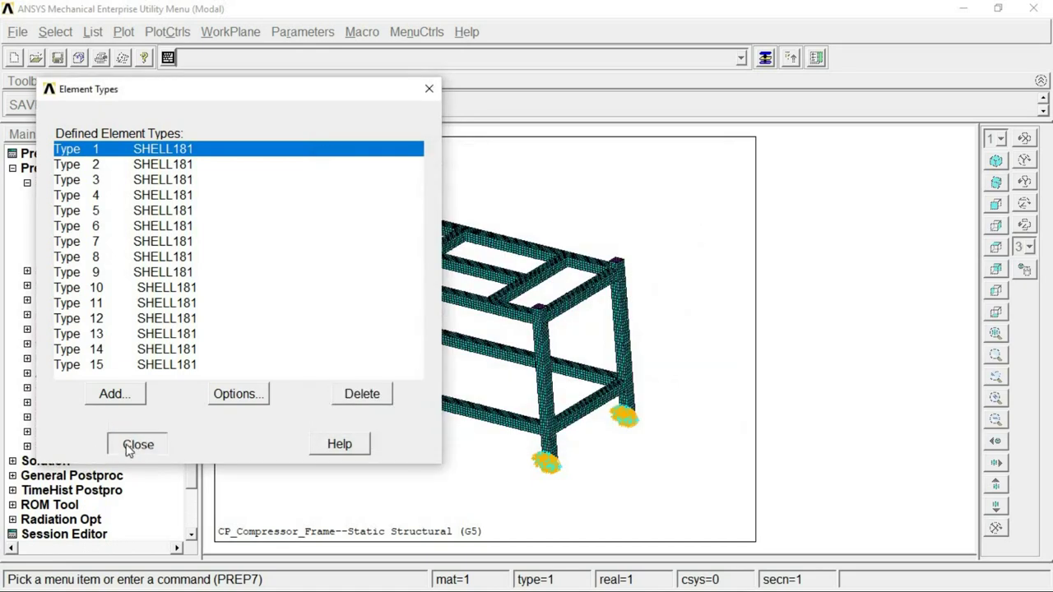
{"action": "left_click", "coordinate": [74, 182]}
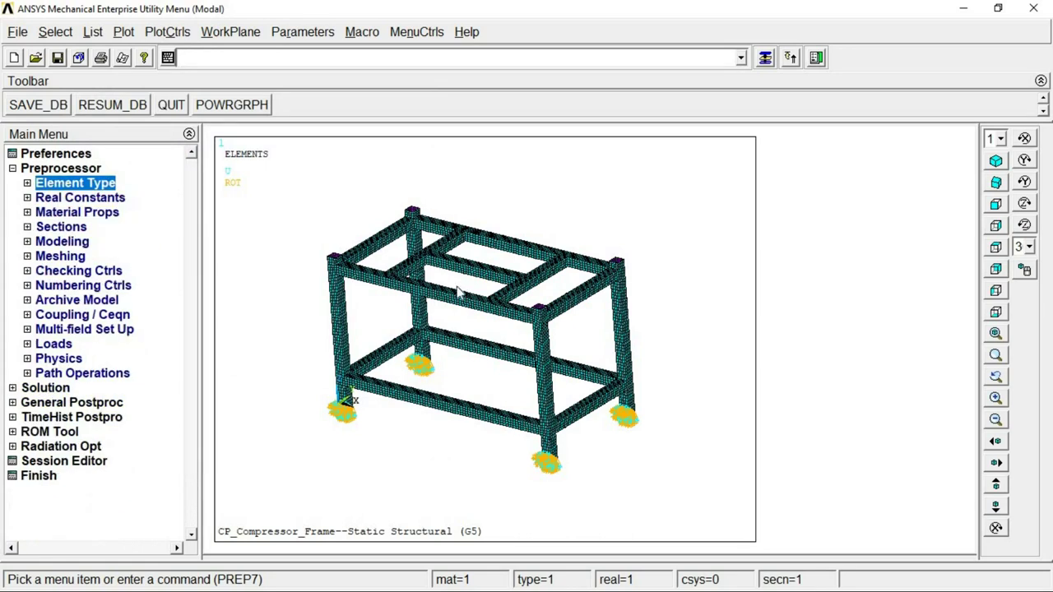
{"action": "left_click", "coordinate": [73, 186]}
{"action": "left_click", "coordinate": [85, 186]}
{"action": "left_click", "coordinate": [51, 170]}
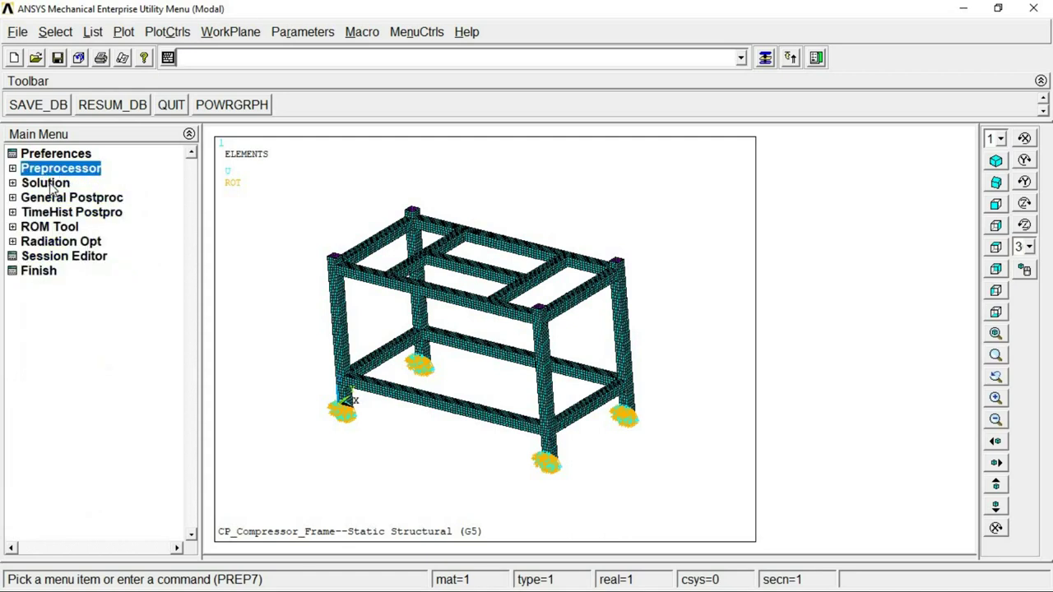
- Return from the solution section to the preprocessor, look over the defined element types again and close the list
{"action": "left_click", "coordinate": [45, 183]}
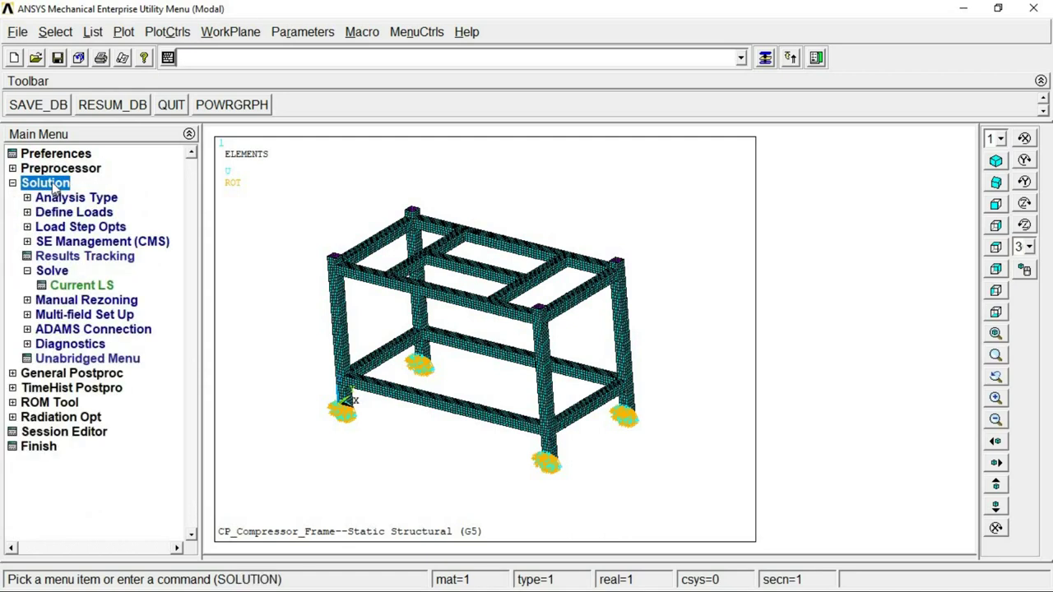
{"action": "left_click", "coordinate": [64, 168]}
{"action": "left_click", "coordinate": [74, 182]}
{"action": "left_click", "coordinate": [91, 197]}
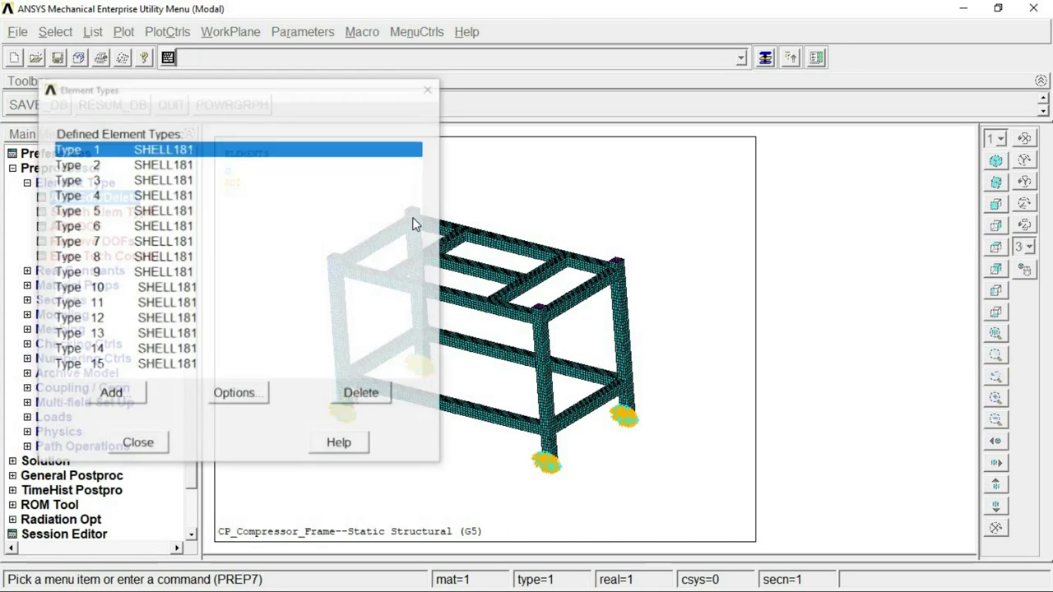
{"action": "left_click", "coordinate": [141, 449]}
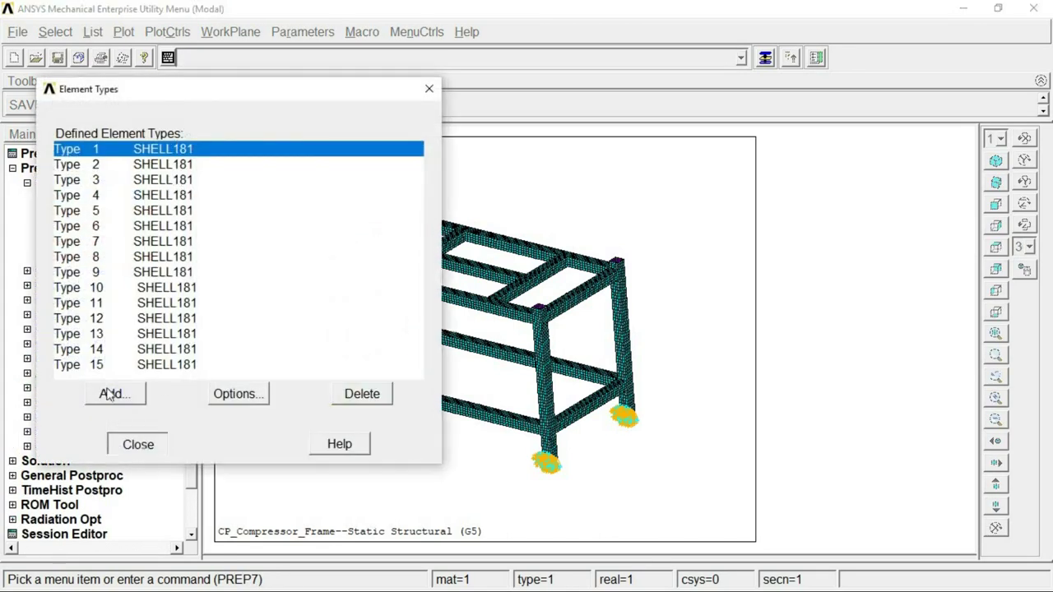
{"action": "left_click", "coordinate": [74, 182]}
{"action": "left_click", "coordinate": [61, 168]}
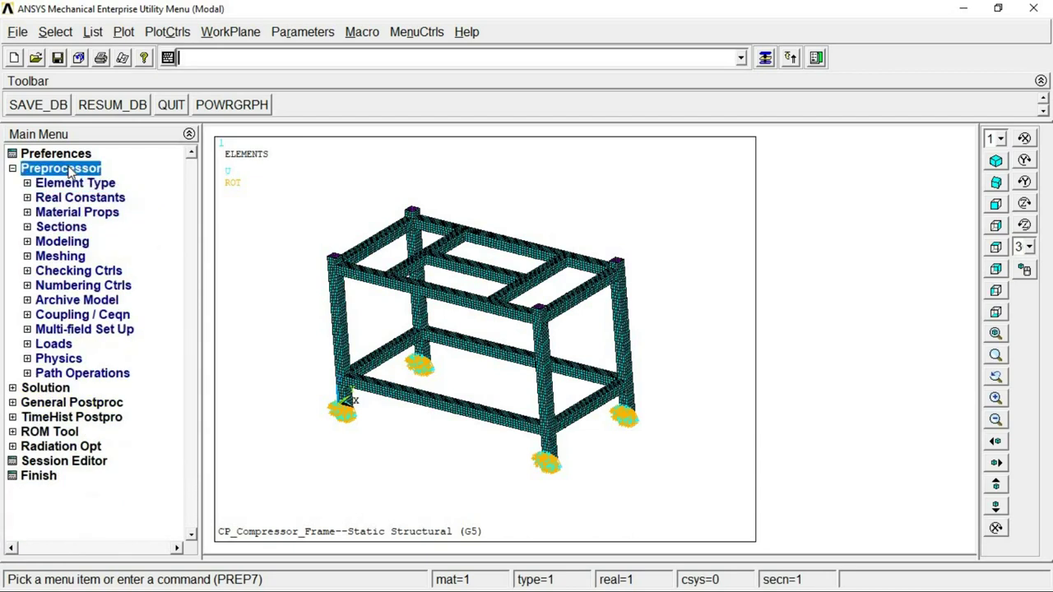
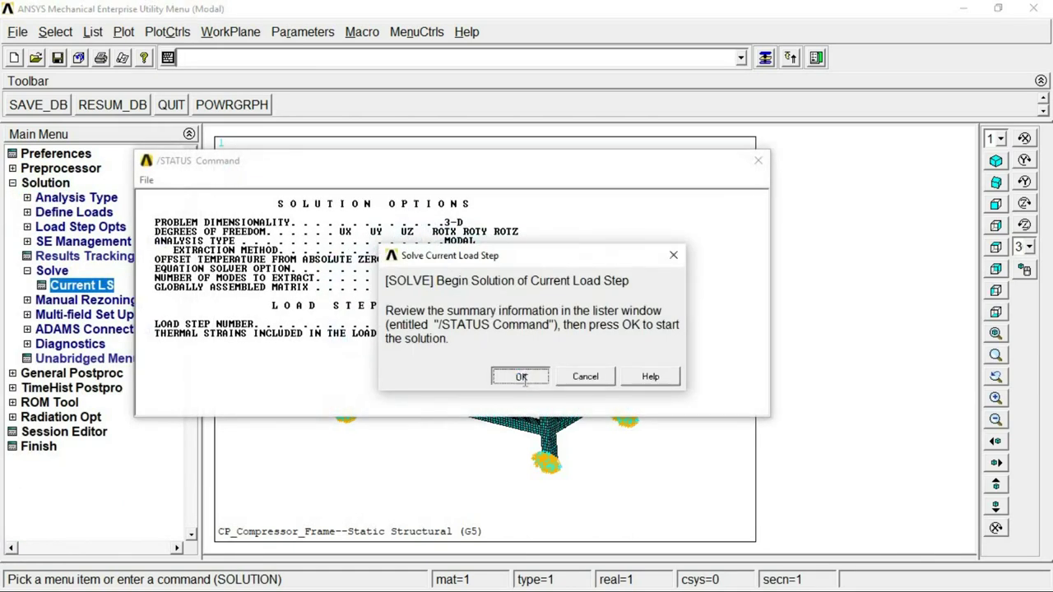
- Solve the current load step of the modal analysis and close the completion note and solution status listing
{"action": "left_click", "coordinate": [196, 117]}
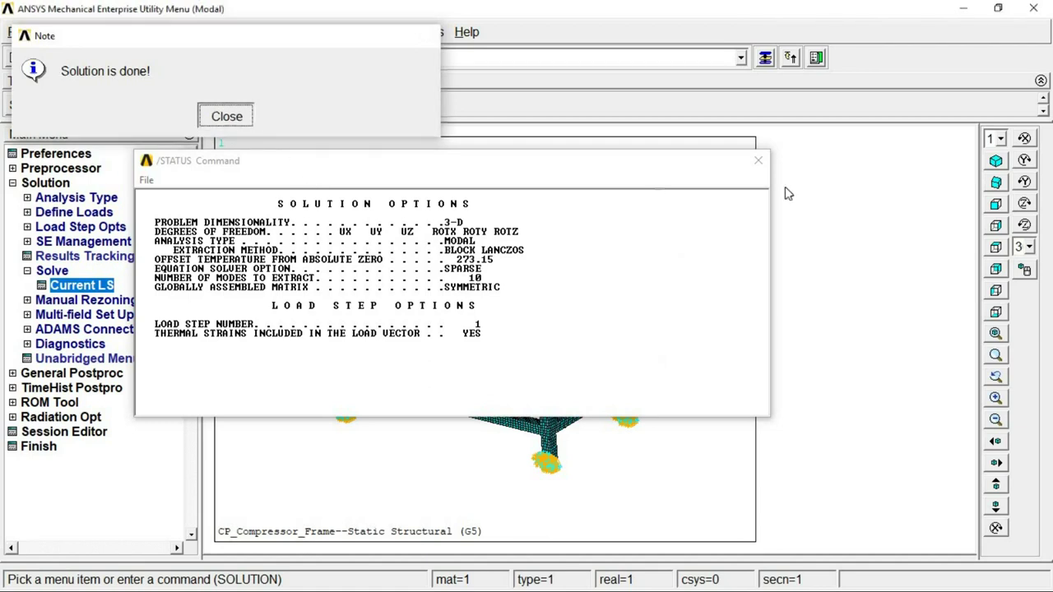
{"action": "left_click", "coordinate": [240, 119]}
{"action": "left_click", "coordinate": [757, 161]}
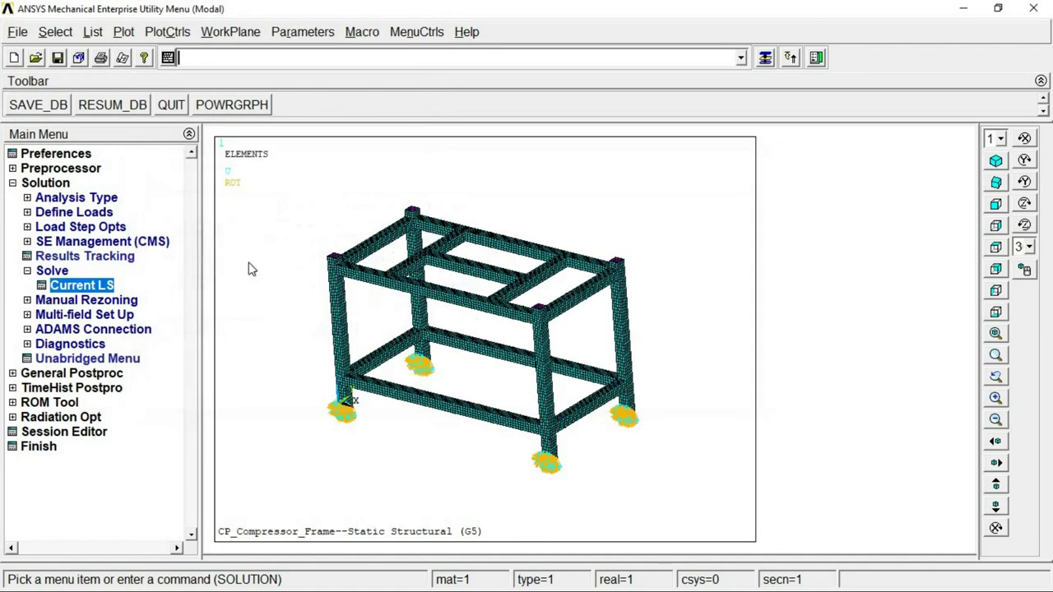
- Open the general postprocessor and review the frequencies in the list of result sets available for reading by pick
{"action": "left_click", "coordinate": [59, 372]}
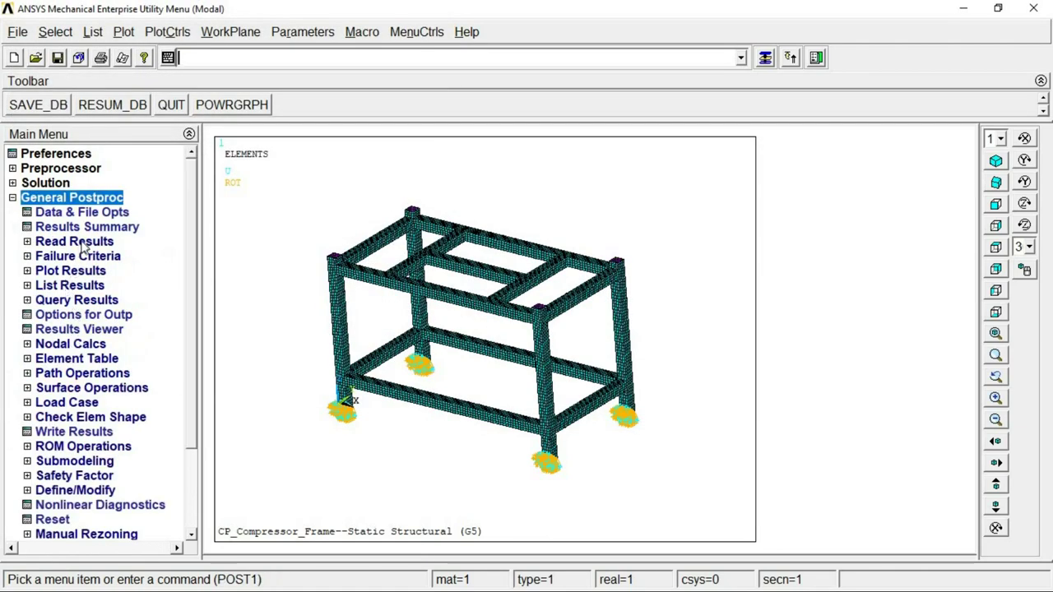
{"action": "left_click", "coordinate": [82, 241]}
{"action": "left_click", "coordinate": [81, 313]}
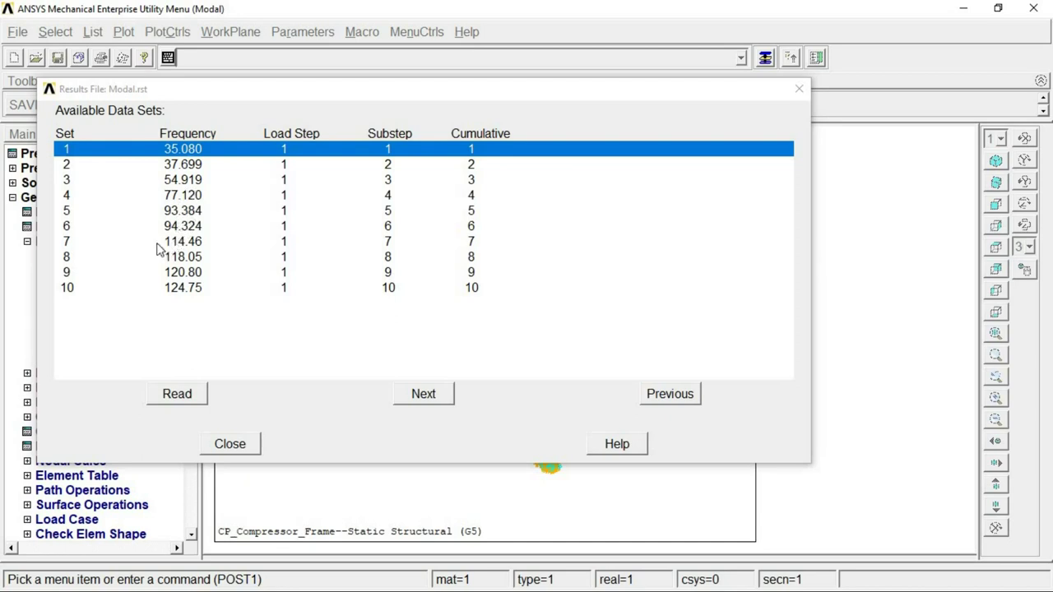
{"action": "left_click", "coordinate": [231, 444]}
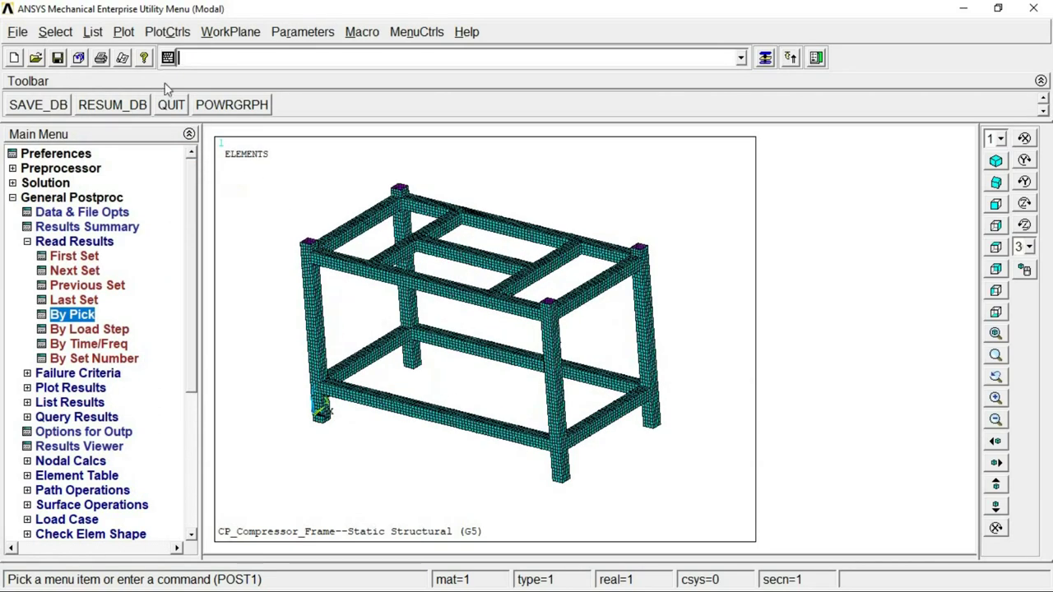
- Plot the nodal solution contour of the displacement vector sum on the deformed frame
{"action": "left_click", "coordinate": [175, 32]}
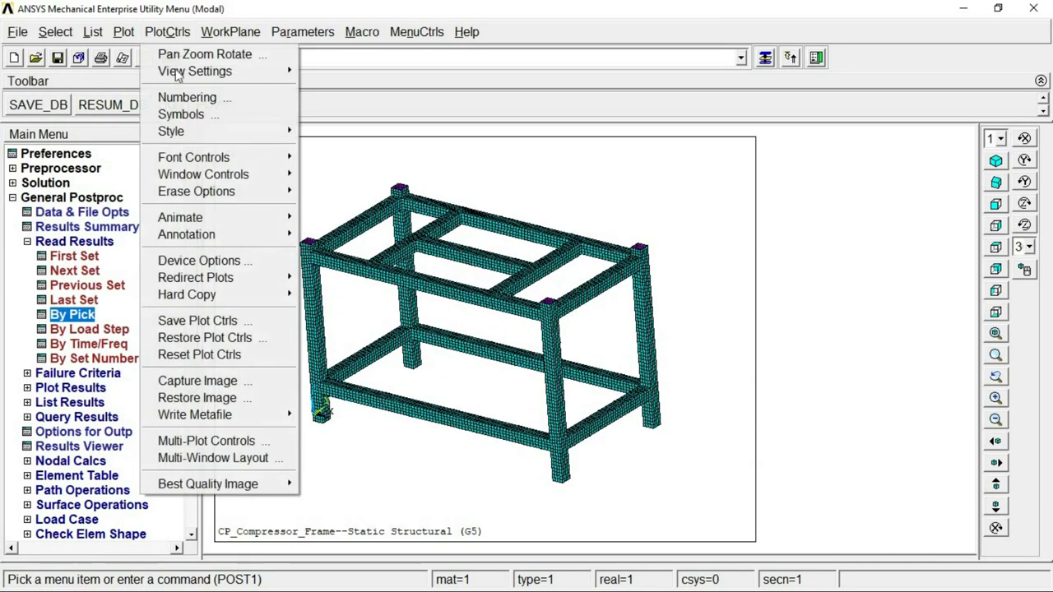
{"action": "left_click", "coordinate": [69, 388]}
{"action": "left_click", "coordinate": [90, 301]}
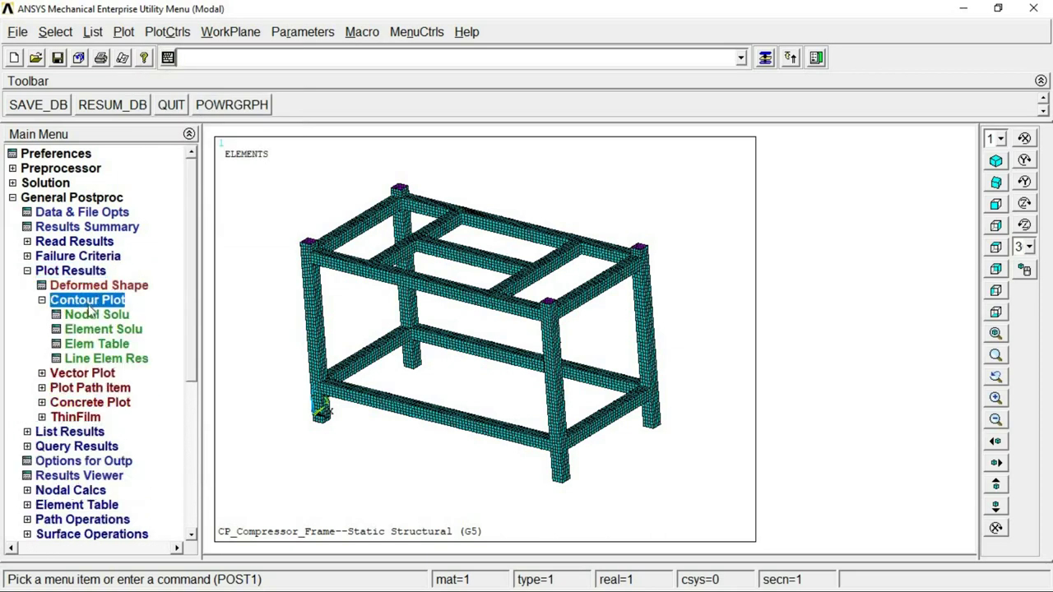
{"action": "left_click", "coordinate": [91, 317]}
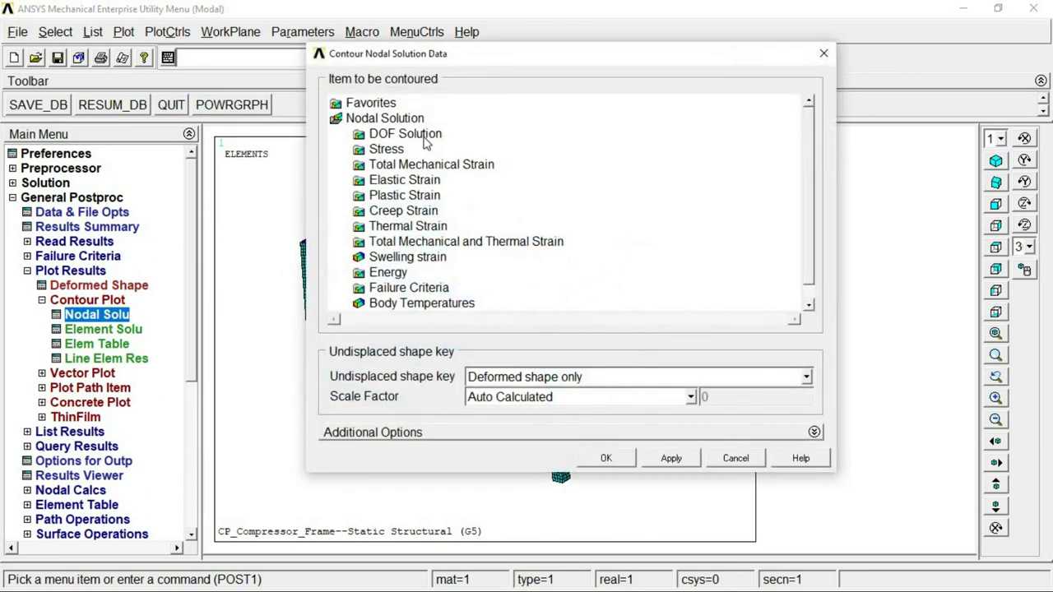
{"action": "double_click", "coordinate": [425, 136]}
{"action": "left_click", "coordinate": [435, 195]}
{"action": "left_click", "coordinate": [629, 460]}
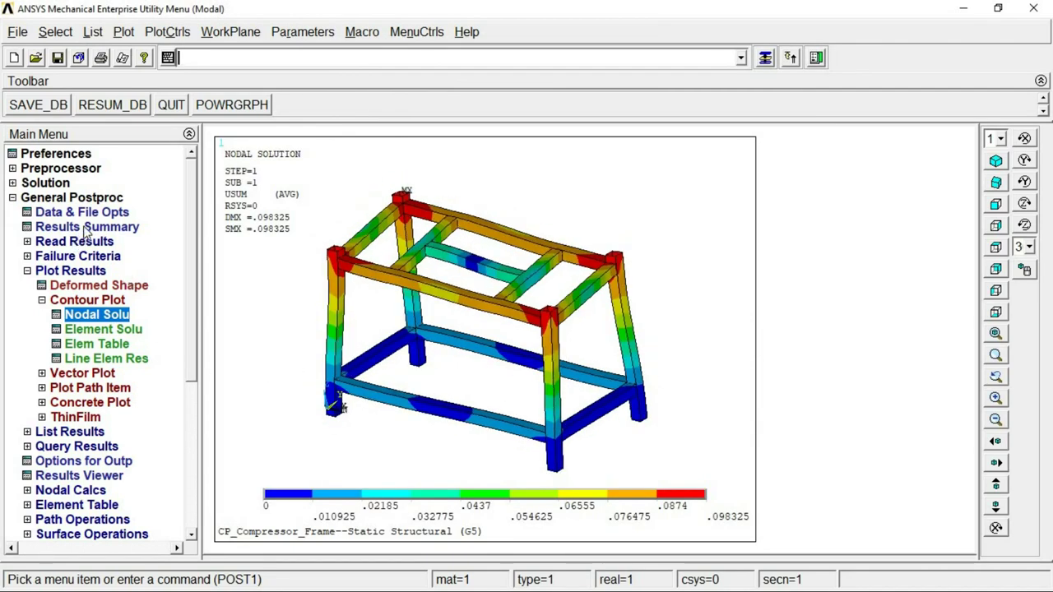
- Open the results summary, examine the natural frequencies of all data sets and close the listing
{"action": "left_click", "coordinate": [83, 227]}
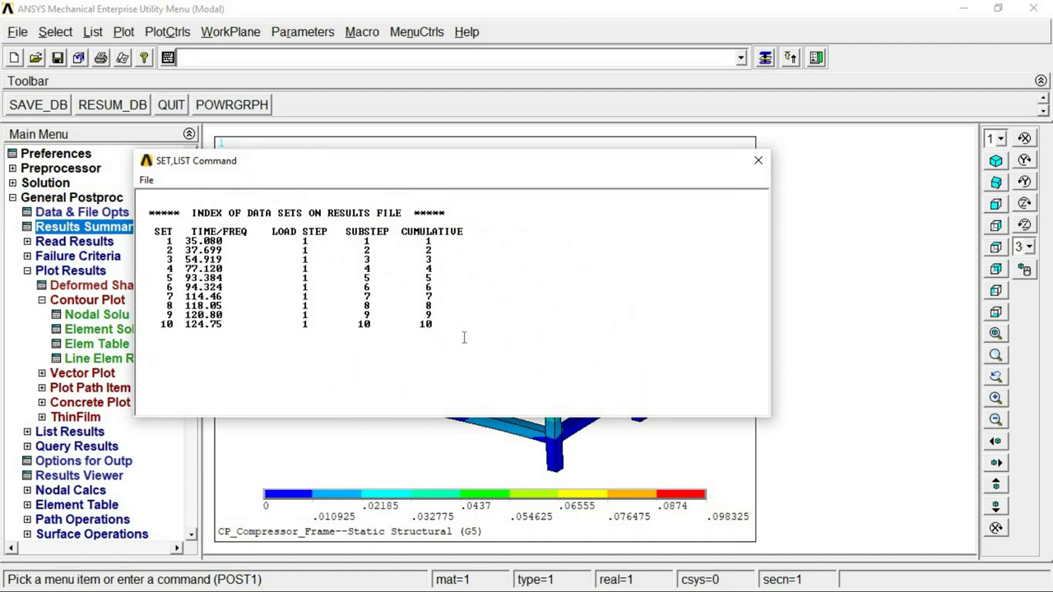
{"action": "left_click_drag", "start_coordinate": [180, 301], "coordinate": [138, 234]}
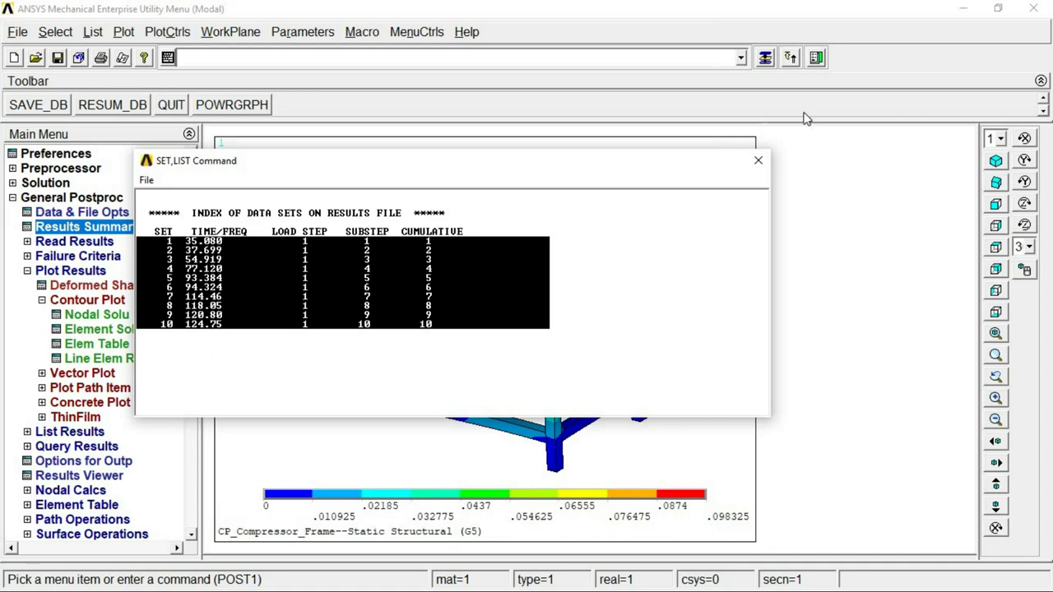
{"action": "left_click", "coordinate": [757, 161]}
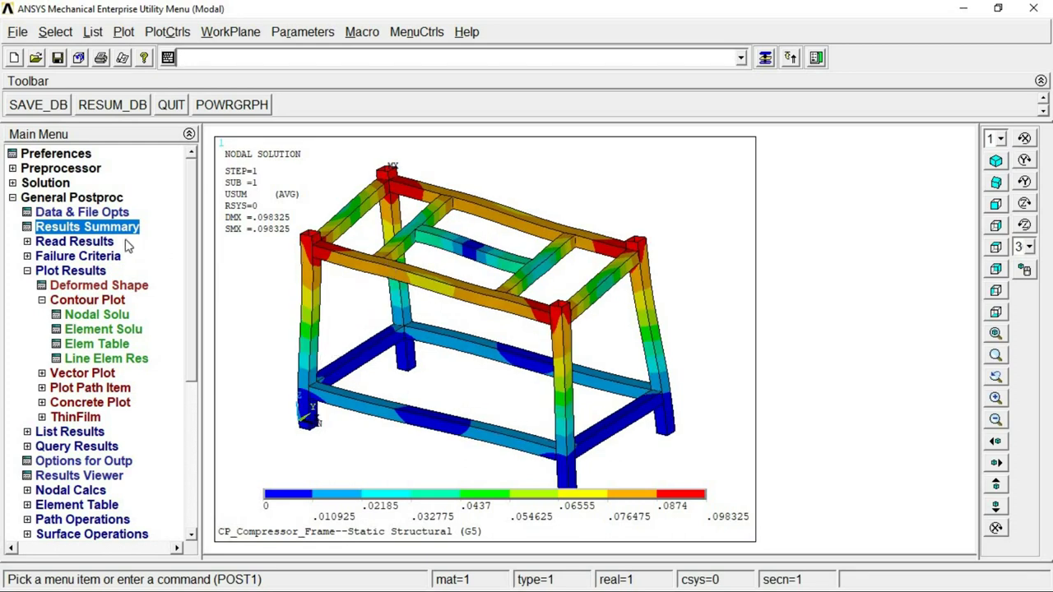
- Read the first result set and advance through the following sets to the displacement contour of substep 3
{"action": "left_click", "coordinate": [82, 241]}
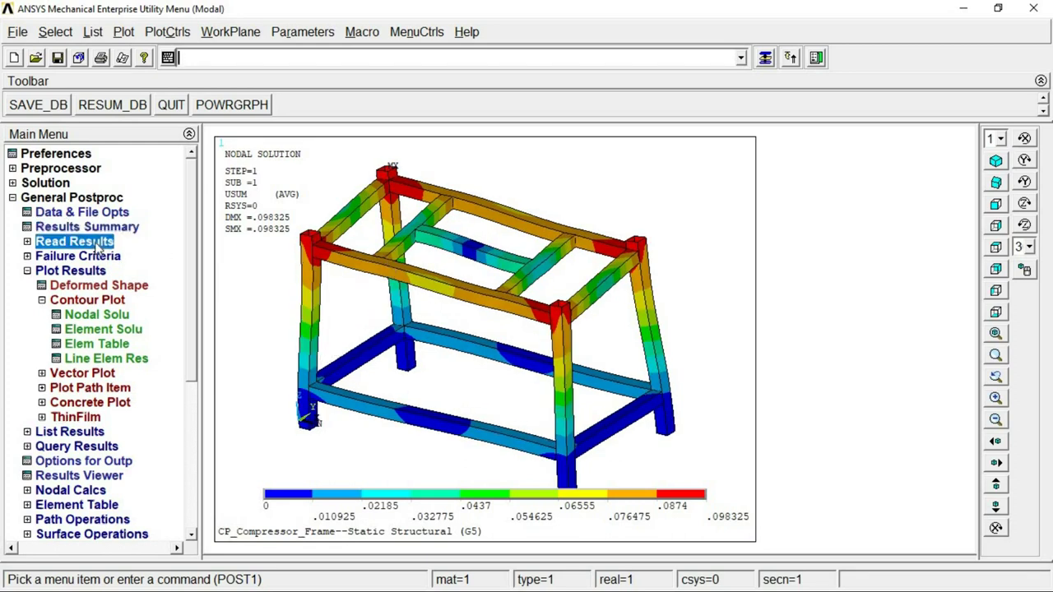
{"action": "left_click", "coordinate": [80, 256]}
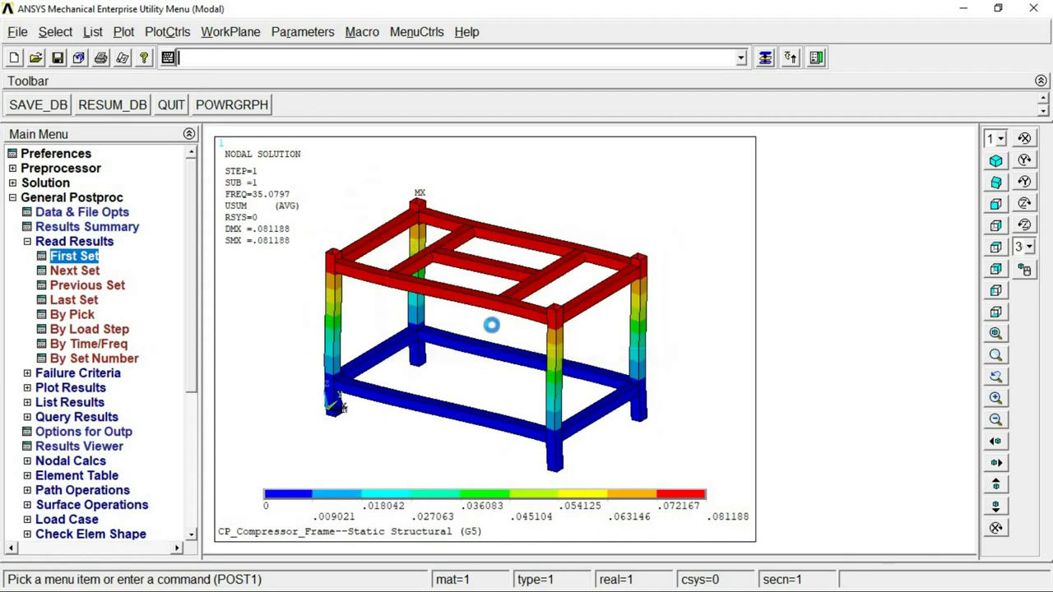
{"action": "left_click", "coordinate": [69, 273]}
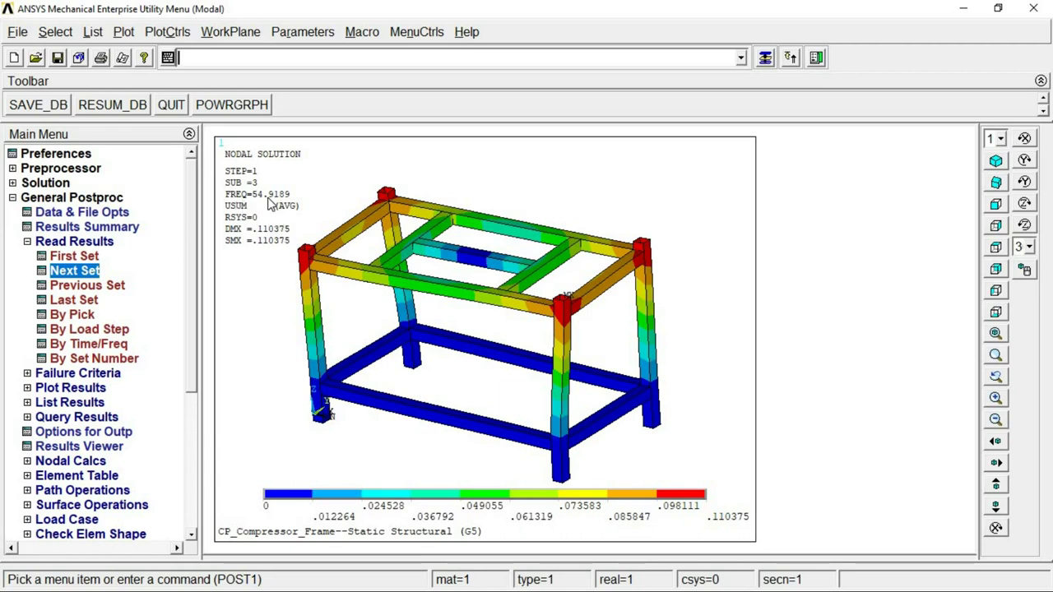
- Animate the third mode shape with 10 frames, a 1-second delay, linear acceleration and the DOF solution USUM as display type
{"action": "left_click", "coordinate": [176, 32]}
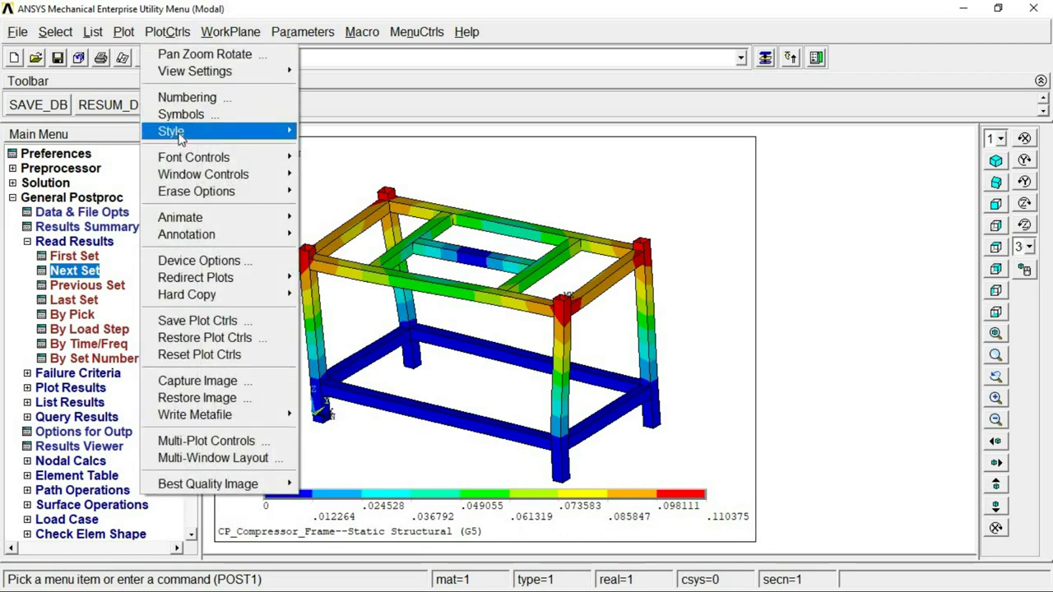
{"action": "mouse_move", "coordinate": [196, 219]}
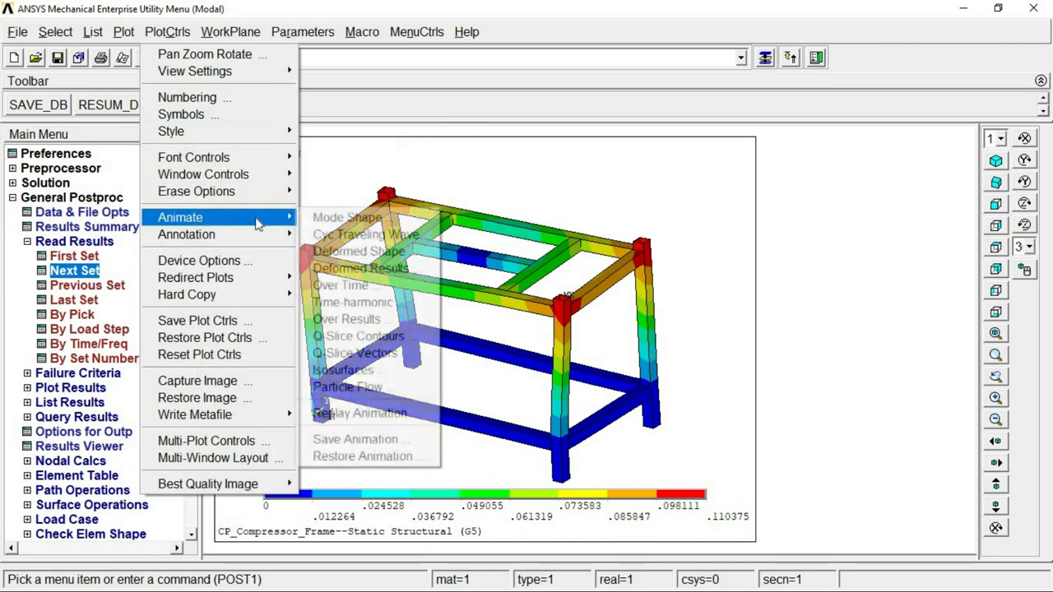
{"action": "left_click", "coordinate": [350, 218]}
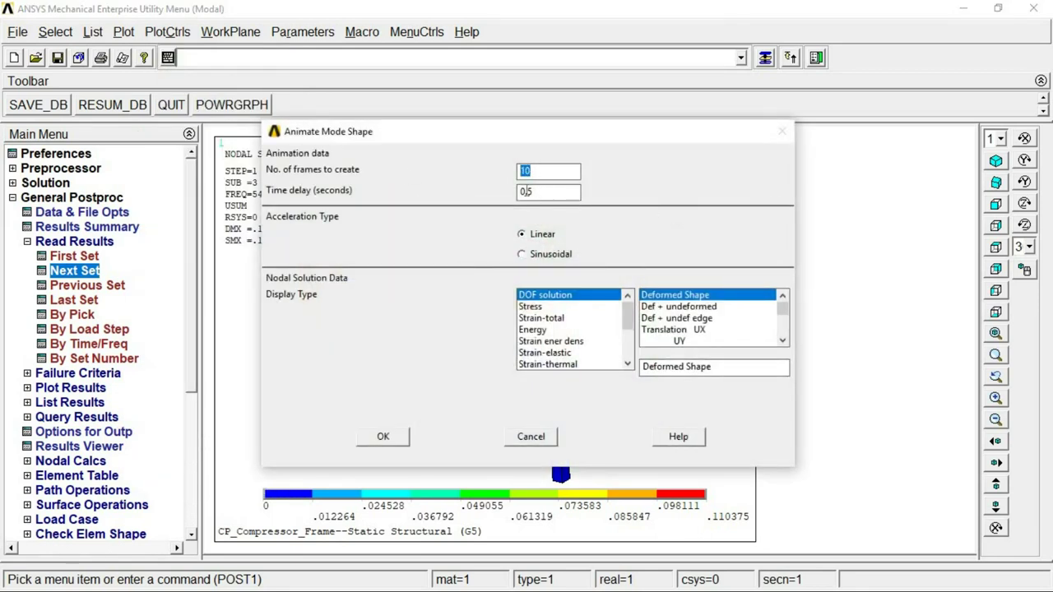
{"action": "left_click", "coordinate": [540, 191]}
{"action": "type", "text": "1"}
{"action": "scroll", "coordinate": [781, 325], "scroll_direction": "down", "scroll_amount": 2}
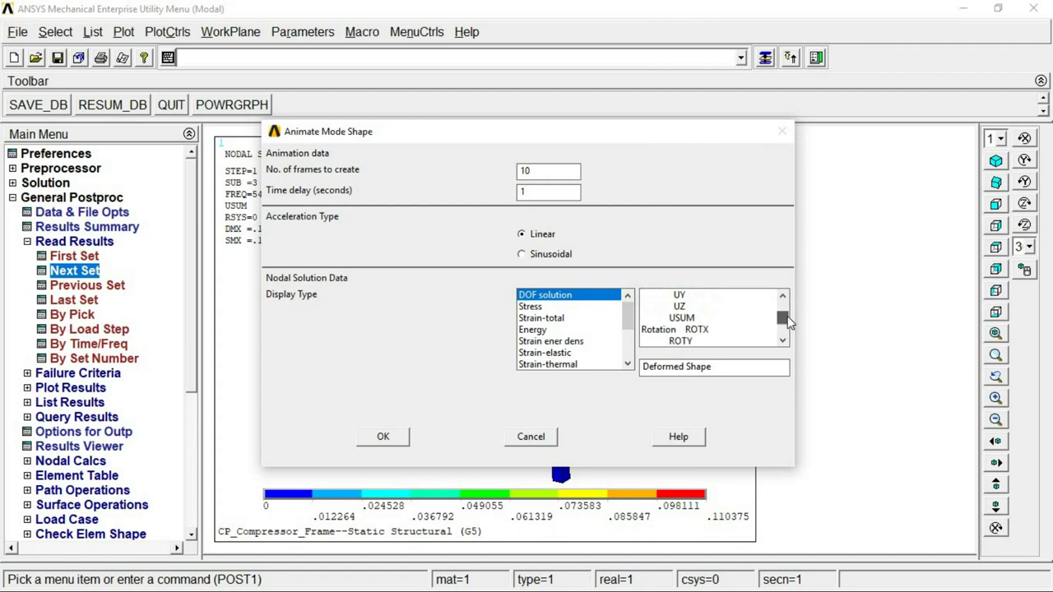
{"action": "left_click", "coordinate": [712, 318]}
{"action": "left_click", "coordinate": [387, 437]}
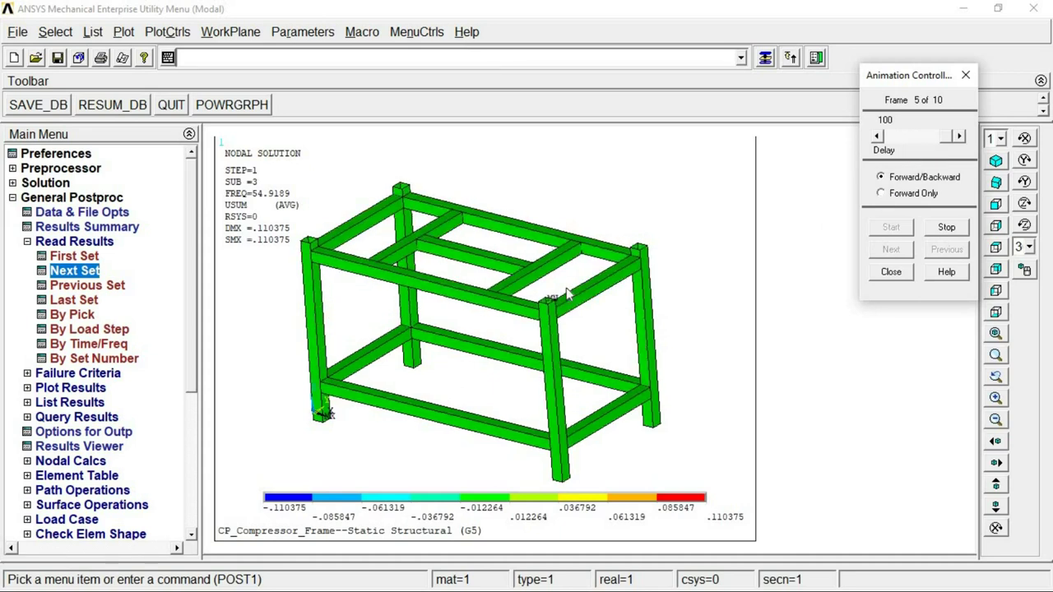
- Speed up the running mode shape animation by lowering its delay to 40
{"action": "left_click_drag", "start_coordinate": [943, 135], "coordinate": [932, 142]}
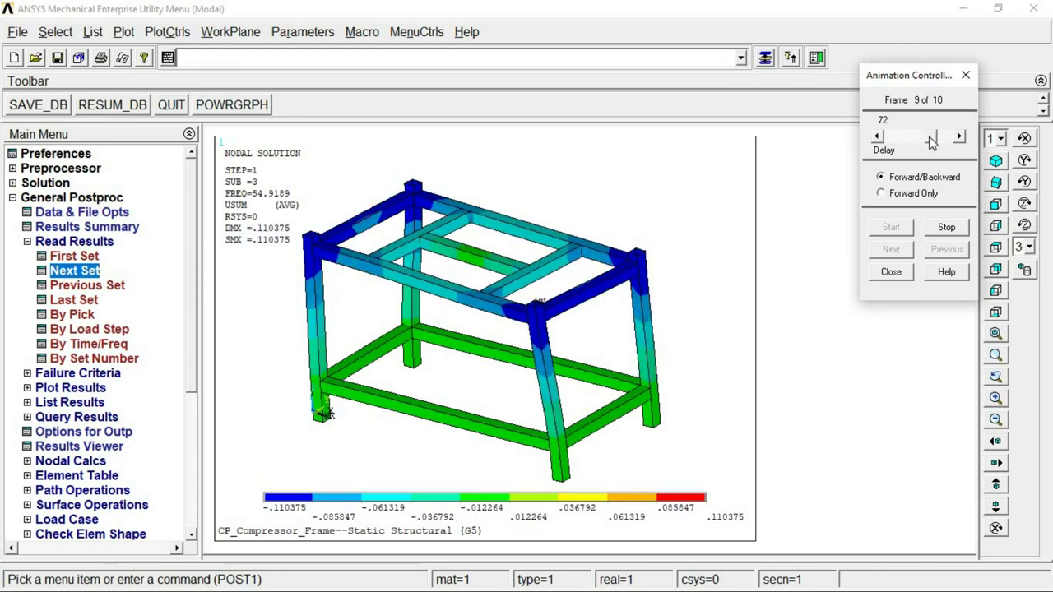
{"action": "left_click", "coordinate": [913, 144]}
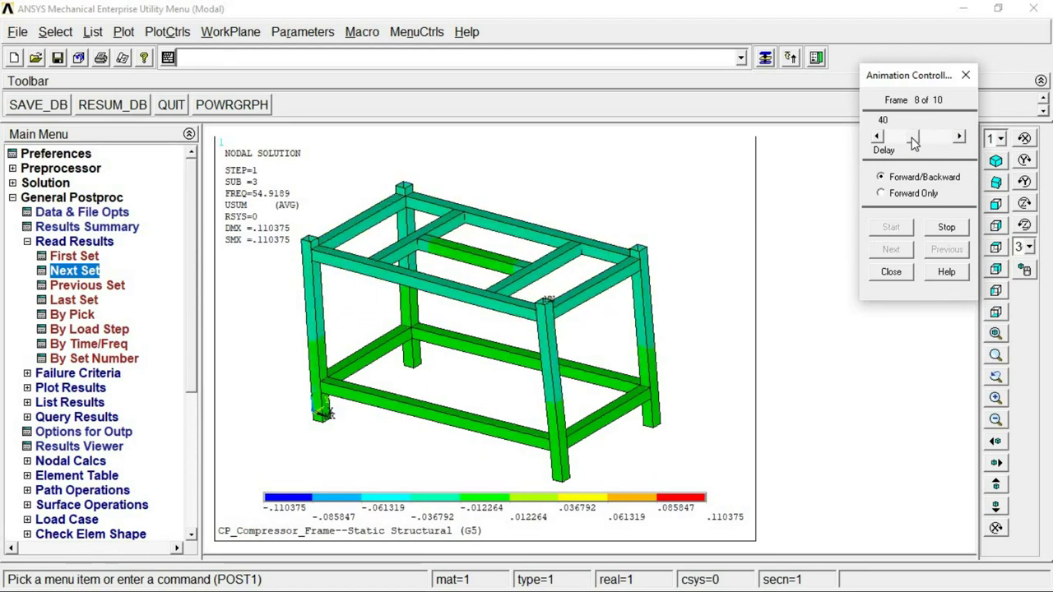
- Lower the running mode shape animation's delay to 11 and bring the hidden animation controller back to the front
{"action": "left_click_drag", "start_coordinate": [913, 144], "coordinate": [896, 144]}
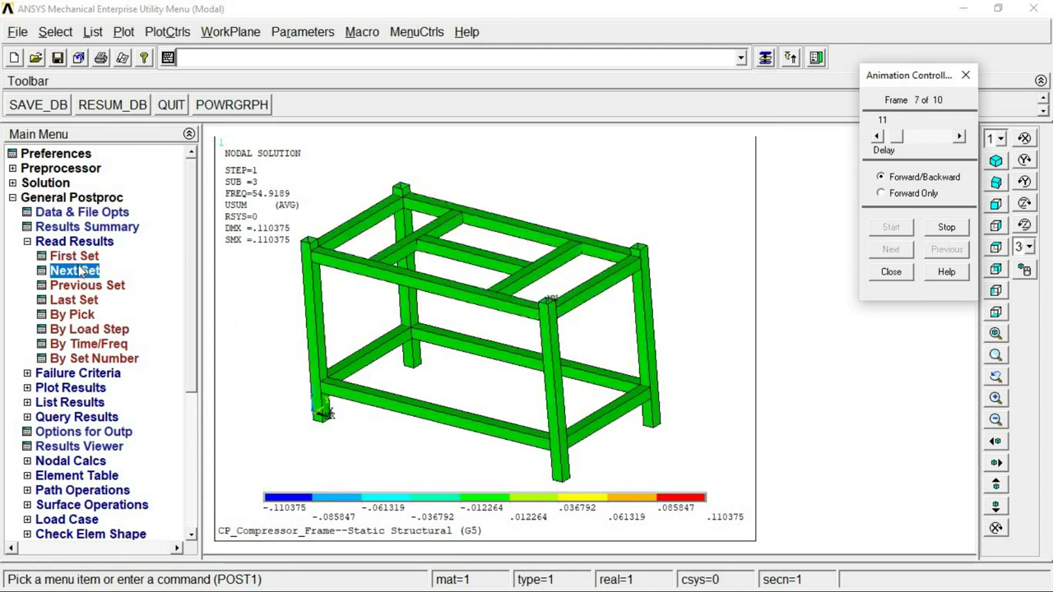
{"action": "left_click", "coordinate": [467, 331]}
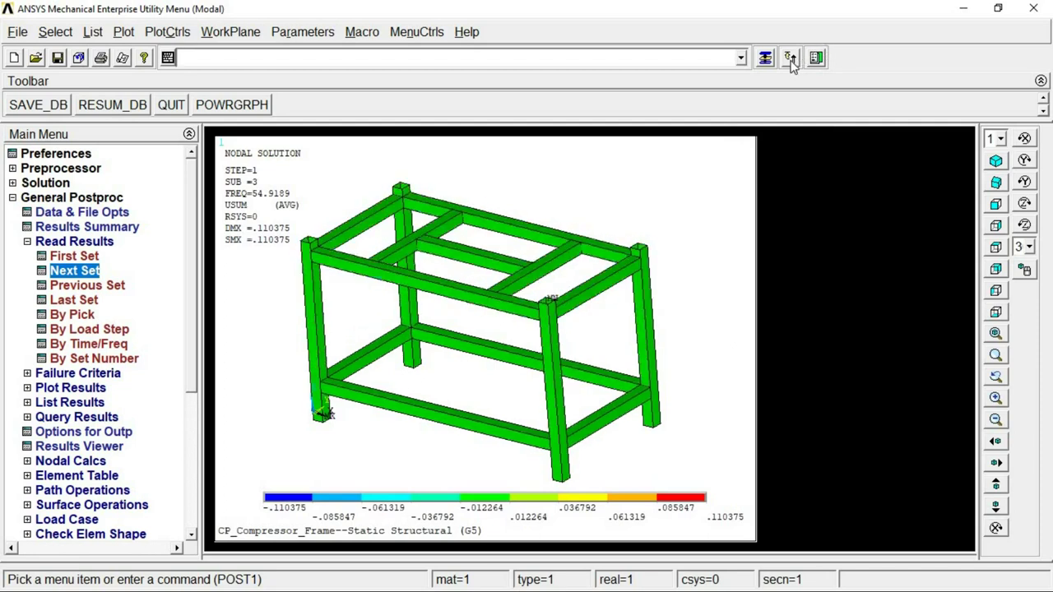
{"action": "left_click", "coordinate": [815, 57]}
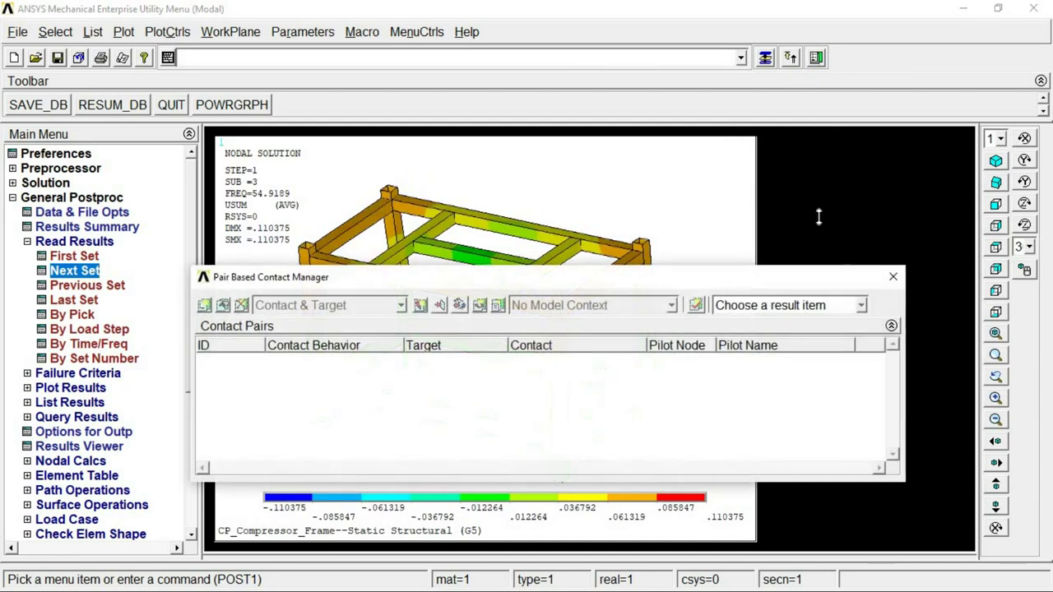
{"action": "left_click", "coordinate": [892, 276]}
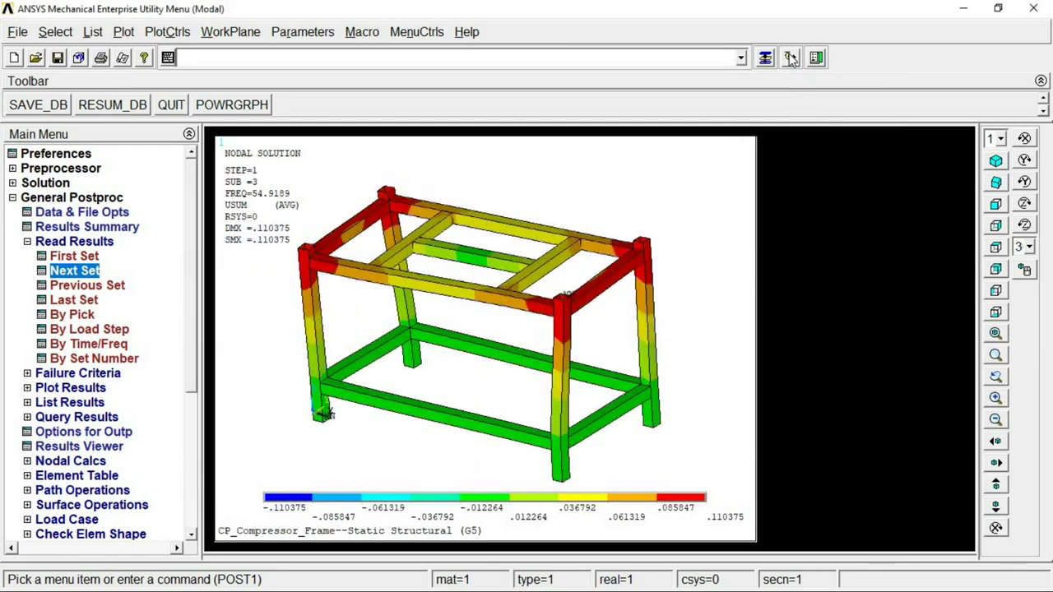
{"action": "left_click", "coordinate": [790, 58]}
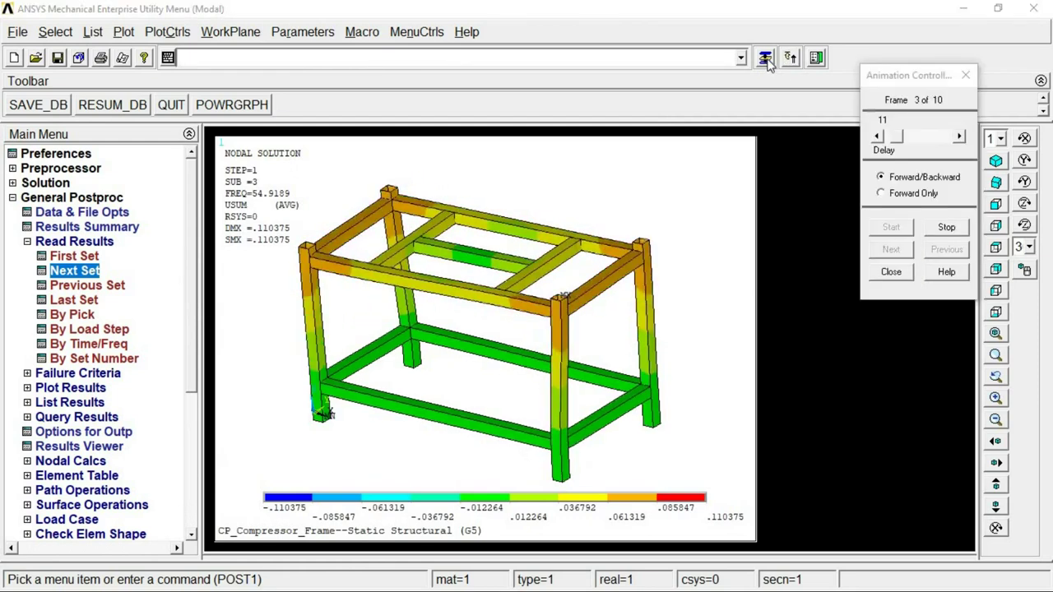
- Stop the third mode's animation, advance it frame by frame and close the animation controller
{"action": "left_click", "coordinate": [940, 230]}
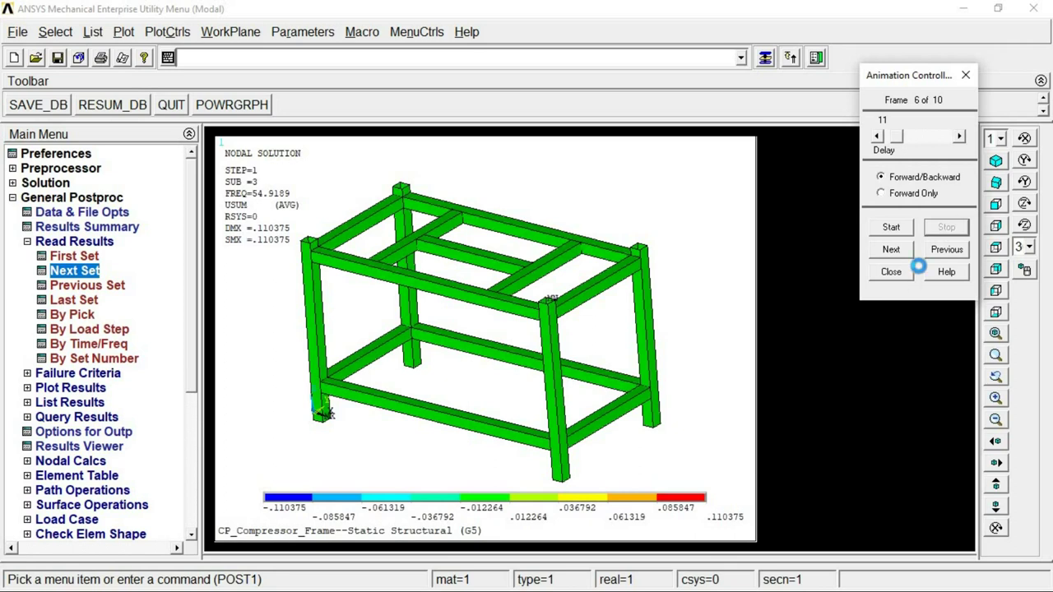
{"action": "left_click", "coordinate": [891, 251]}
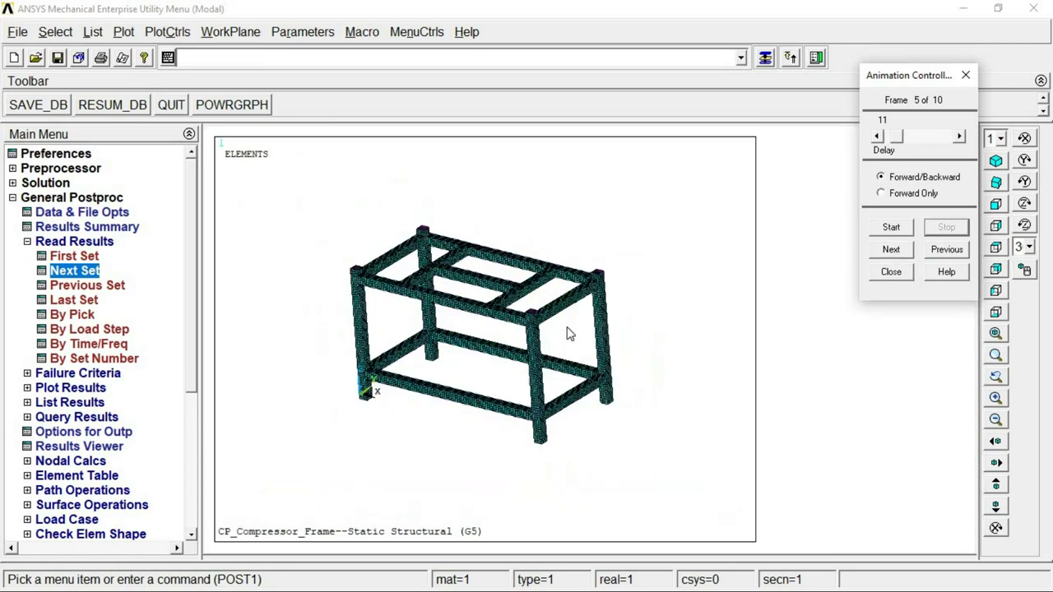
{"action": "left_click", "coordinate": [892, 250]}
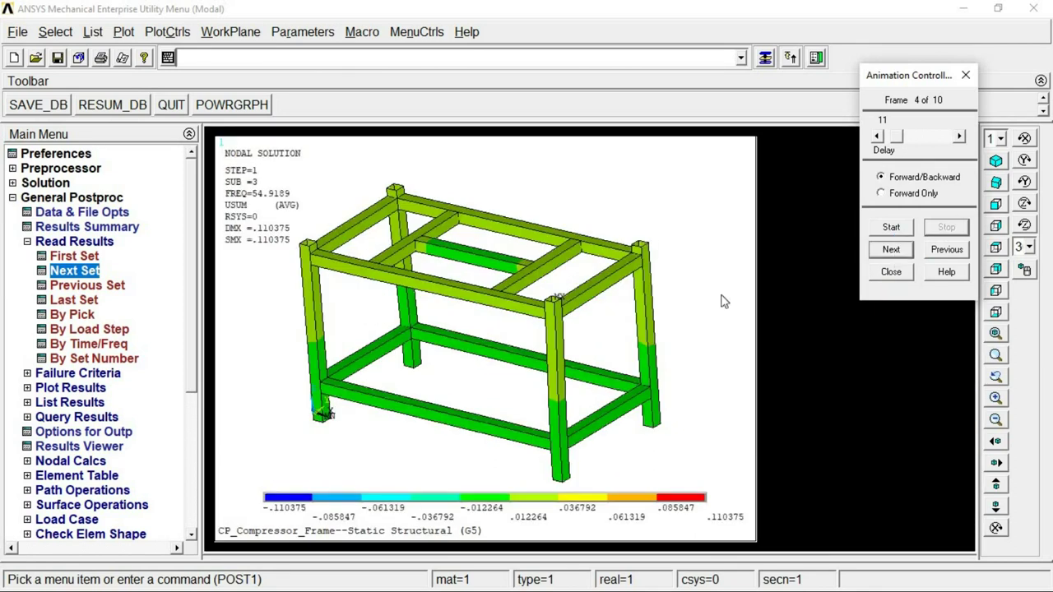
{"action": "left_click", "coordinate": [891, 271]}
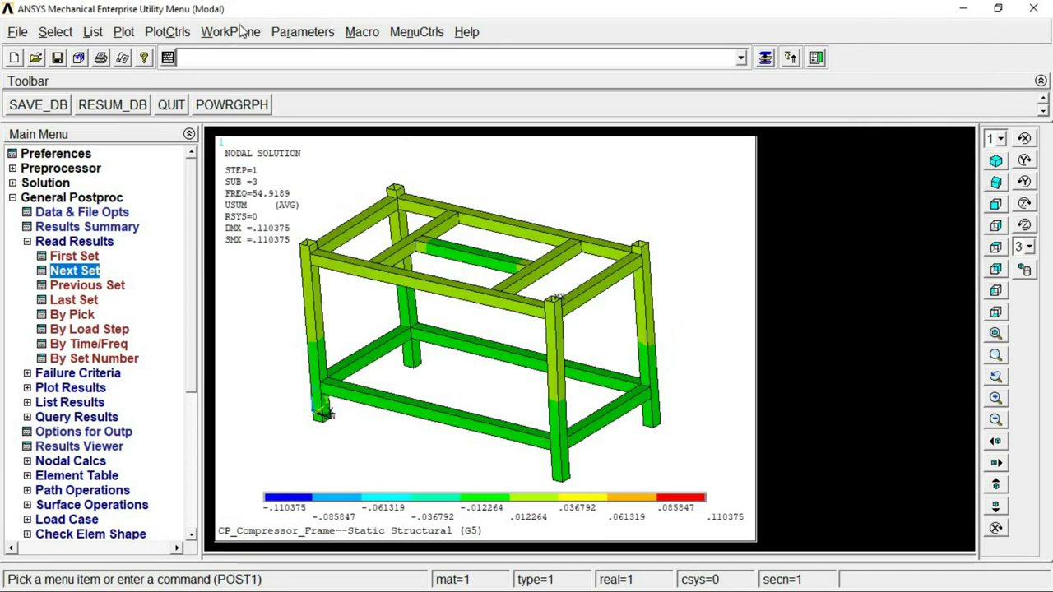
- Read result set 10 from the list of available data sets and close the list
{"action": "left_click", "coordinate": [70, 271]}
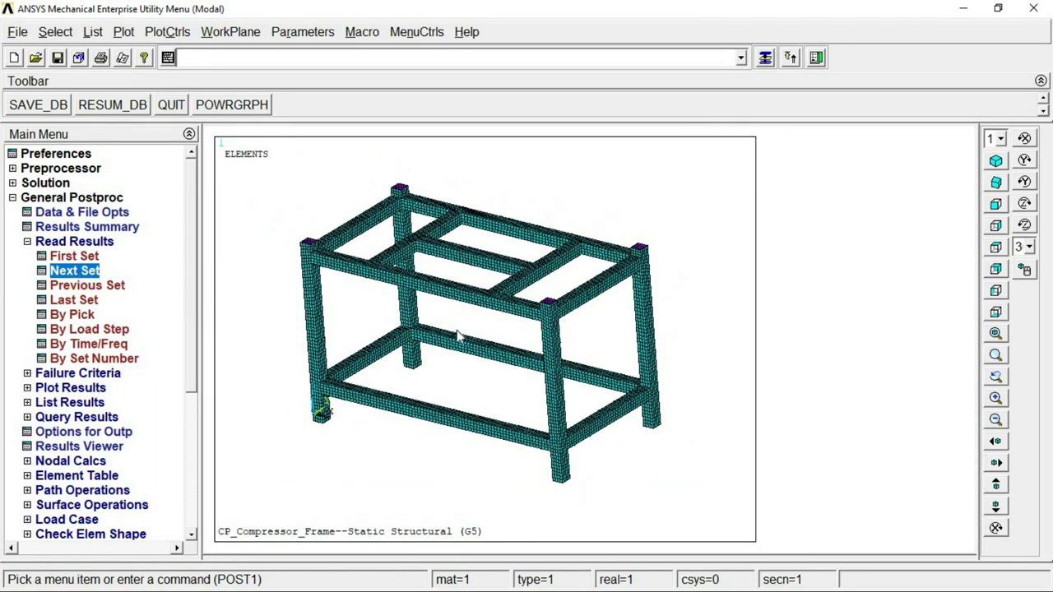
{"action": "left_click", "coordinate": [82, 313]}
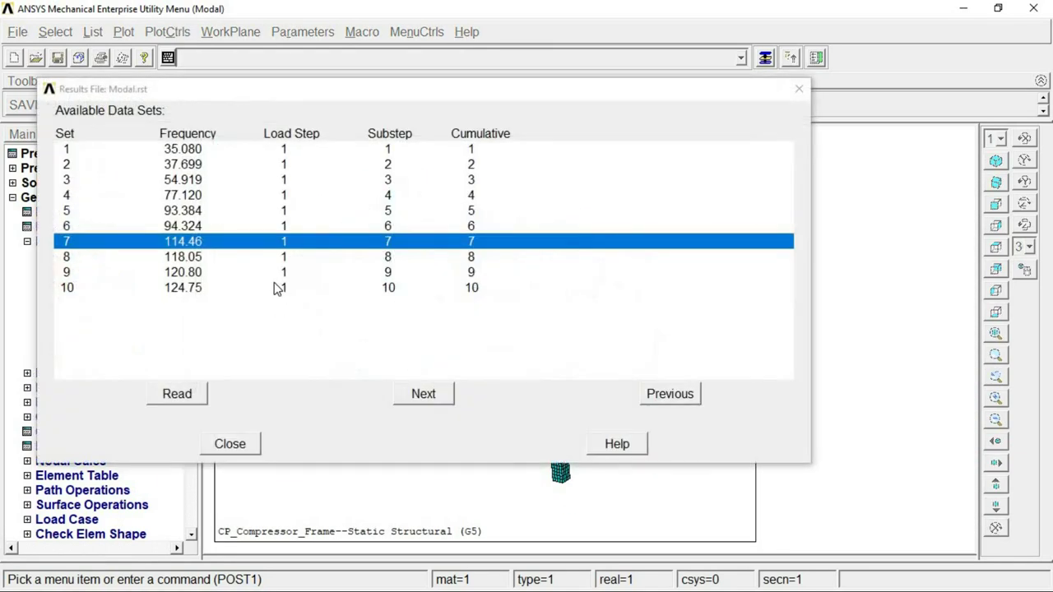
{"action": "left_click", "coordinate": [277, 287]}
{"action": "left_click", "coordinate": [177, 394]}
{"action": "left_click", "coordinate": [238, 444]}
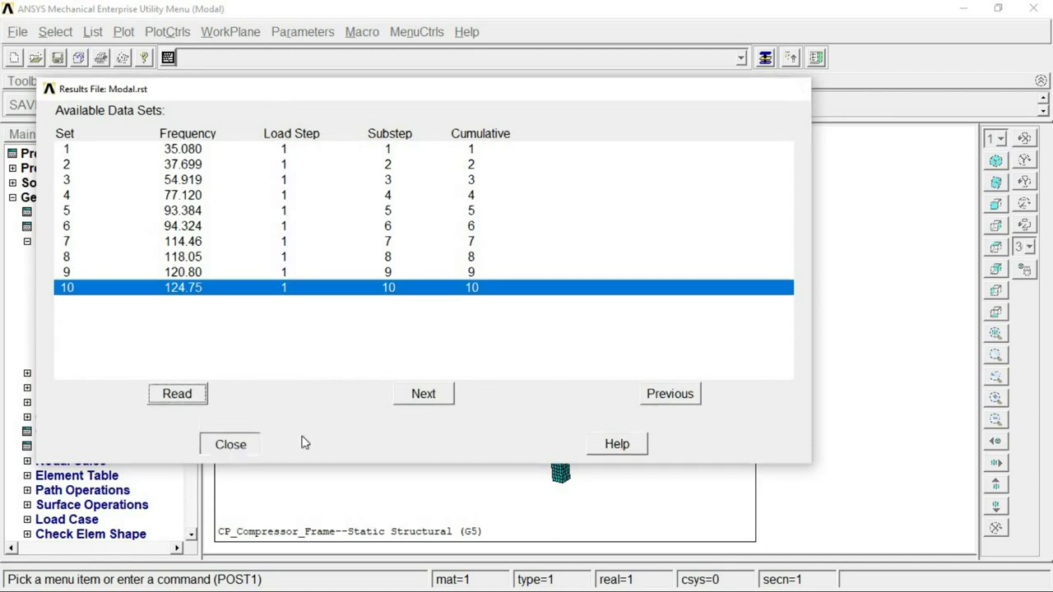
- Plot the nodal contour of the displacement vector sum for the tenth mode, showing the deformed shape only
{"action": "left_click", "coordinate": [83, 388]}
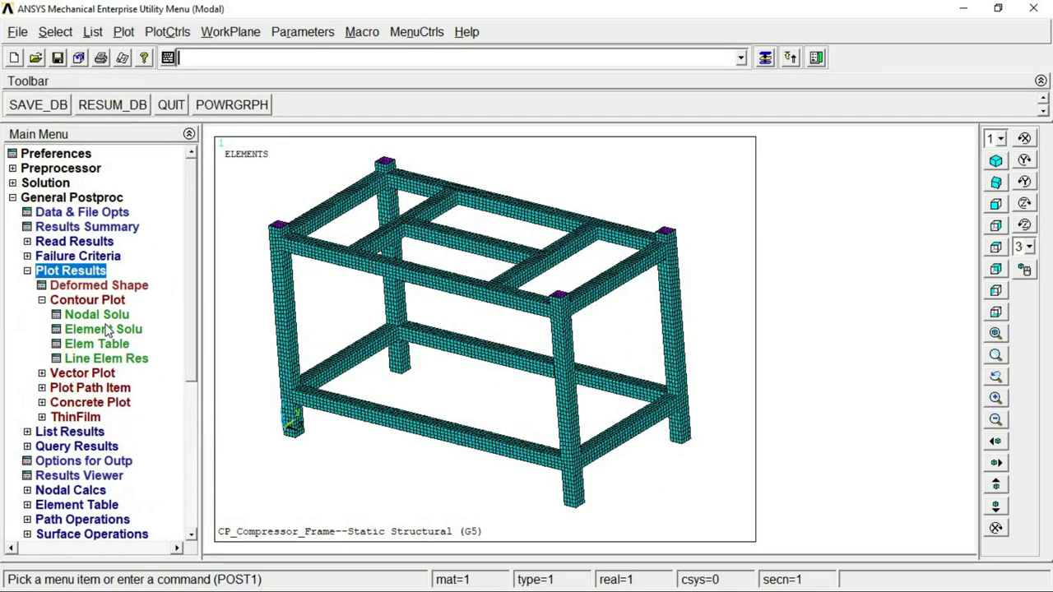
{"action": "left_click", "coordinate": [103, 315]}
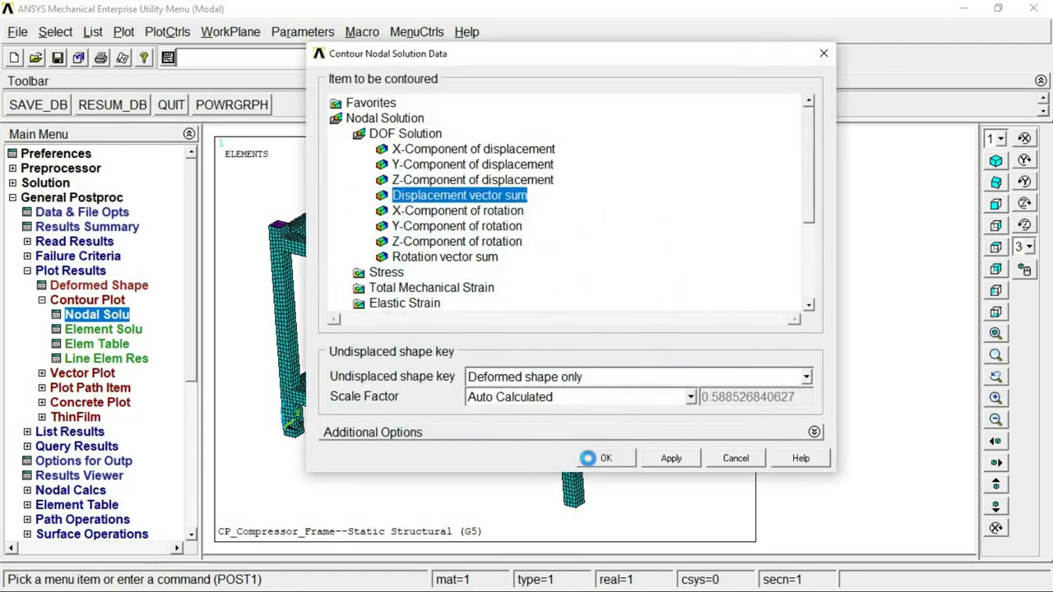
{"action": "left_click", "coordinate": [589, 458]}
- Animate the tenth mode shape with 10 frames, a 1-second delay, linear acceleration and the DOF solution USUM as display type
{"action": "left_click", "coordinate": [172, 34]}
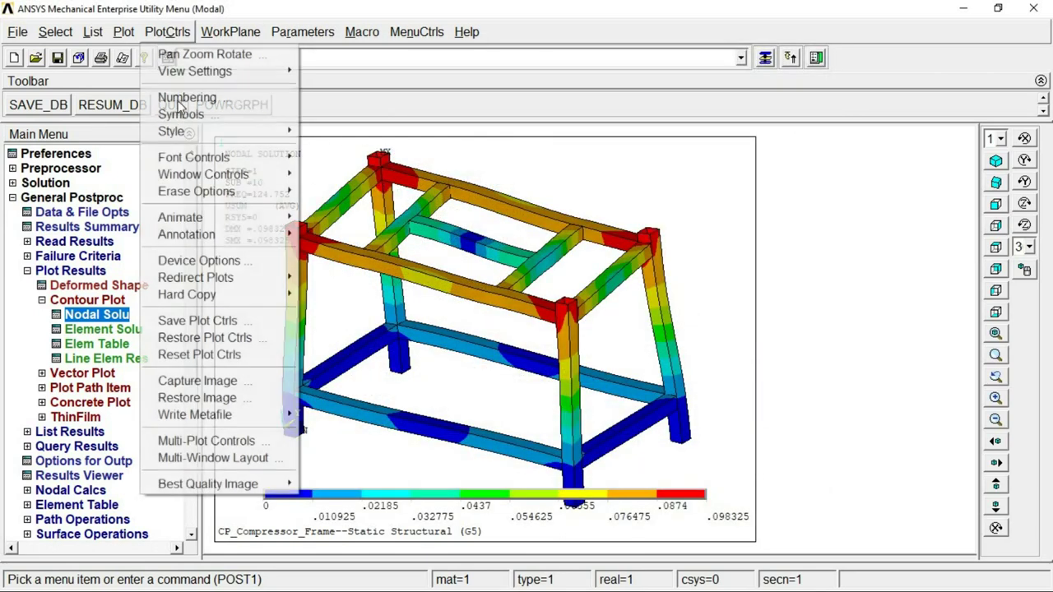
{"action": "mouse_move", "coordinate": [177, 218]}
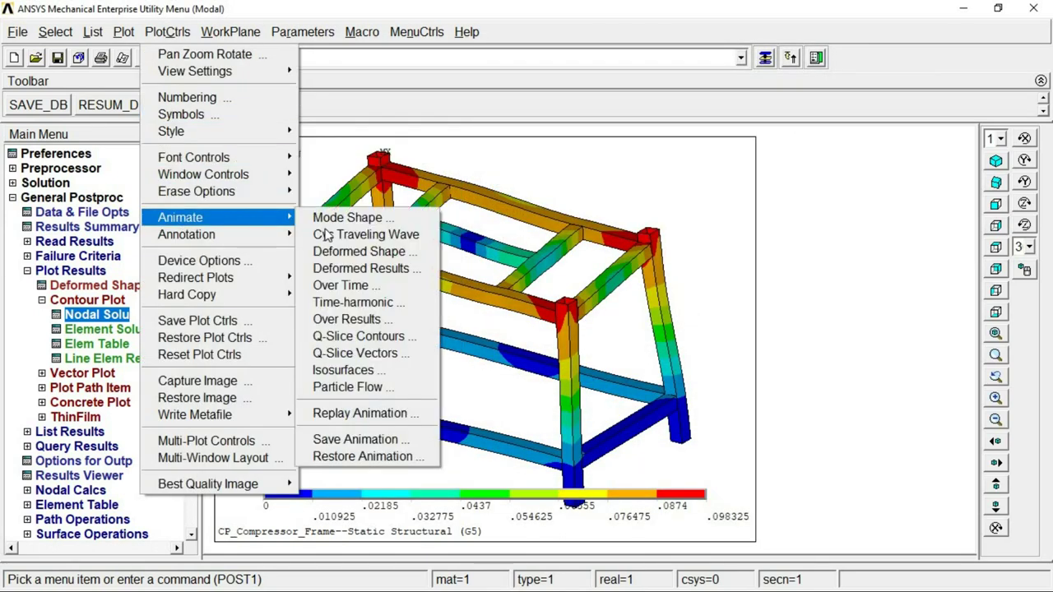
{"action": "left_click", "coordinate": [343, 223]}
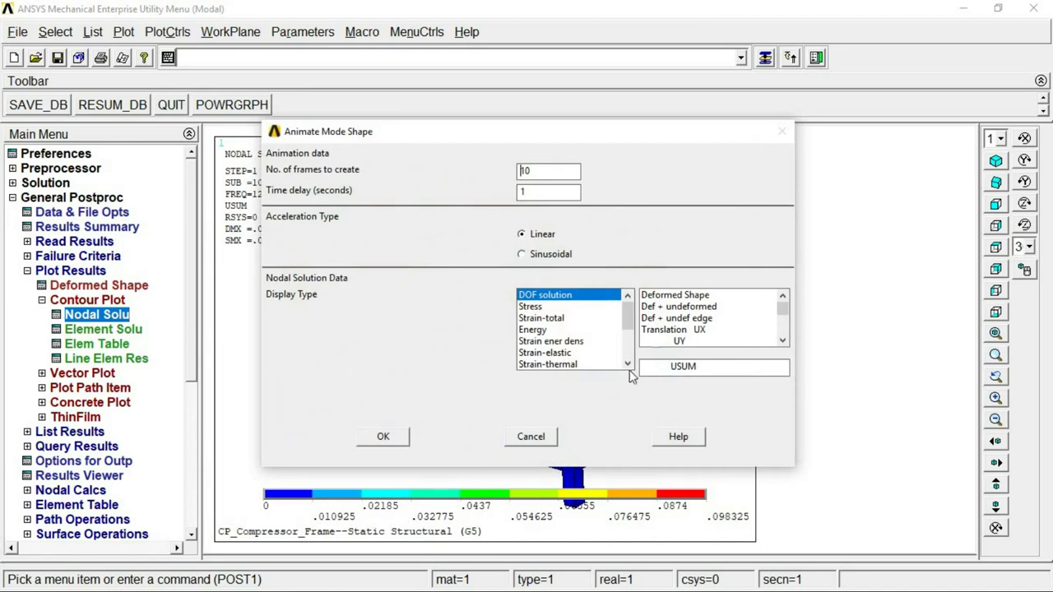
{"action": "left_click", "coordinate": [672, 296]}
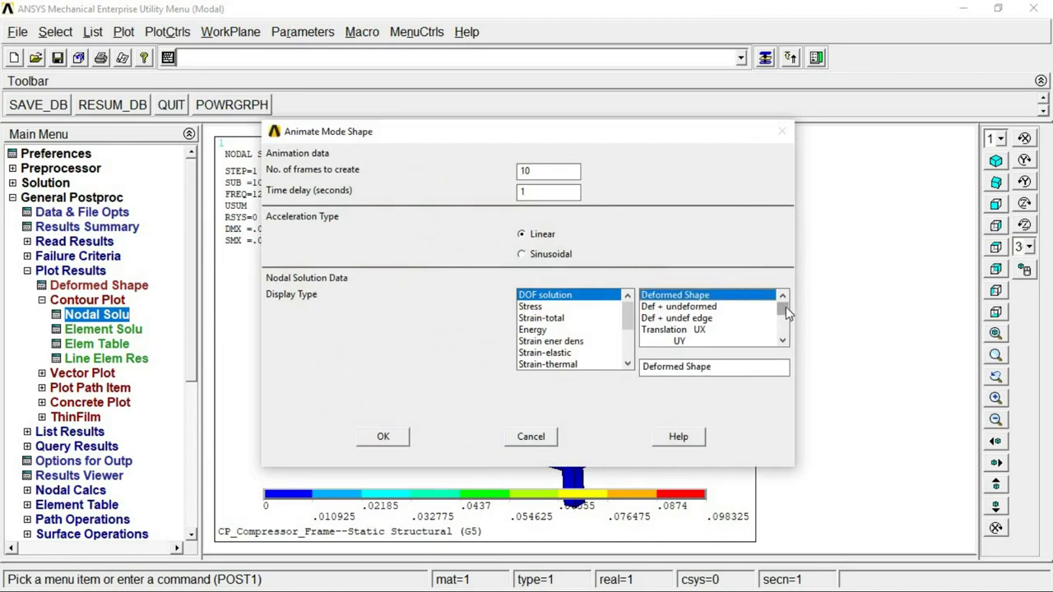
{"action": "left_click_drag", "start_coordinate": [786, 307], "coordinate": [787, 328]}
{"action": "left_click", "coordinate": [762, 307]}
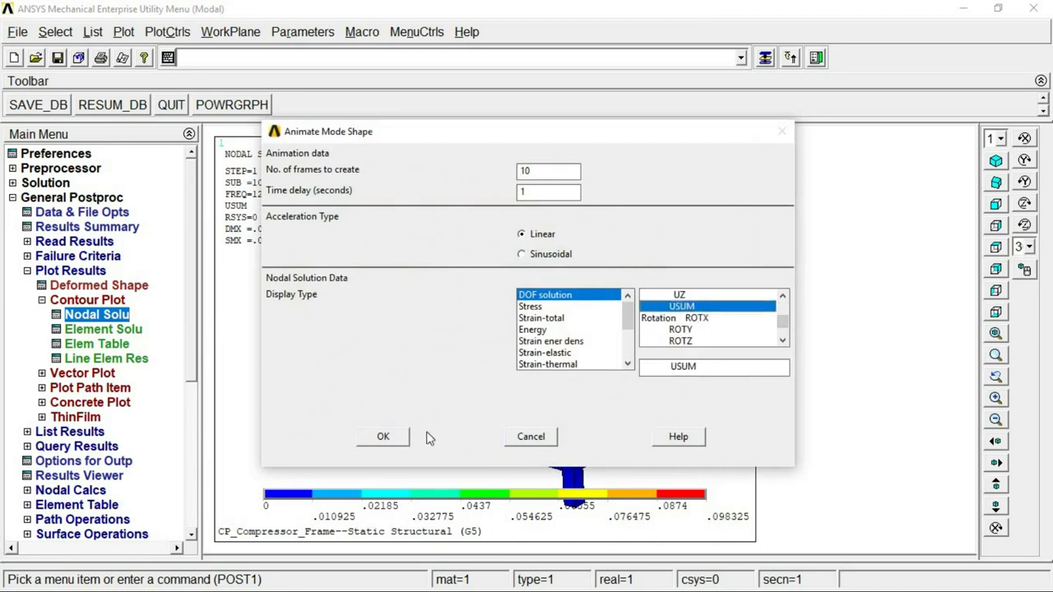
{"action": "left_click", "coordinate": [398, 436]}
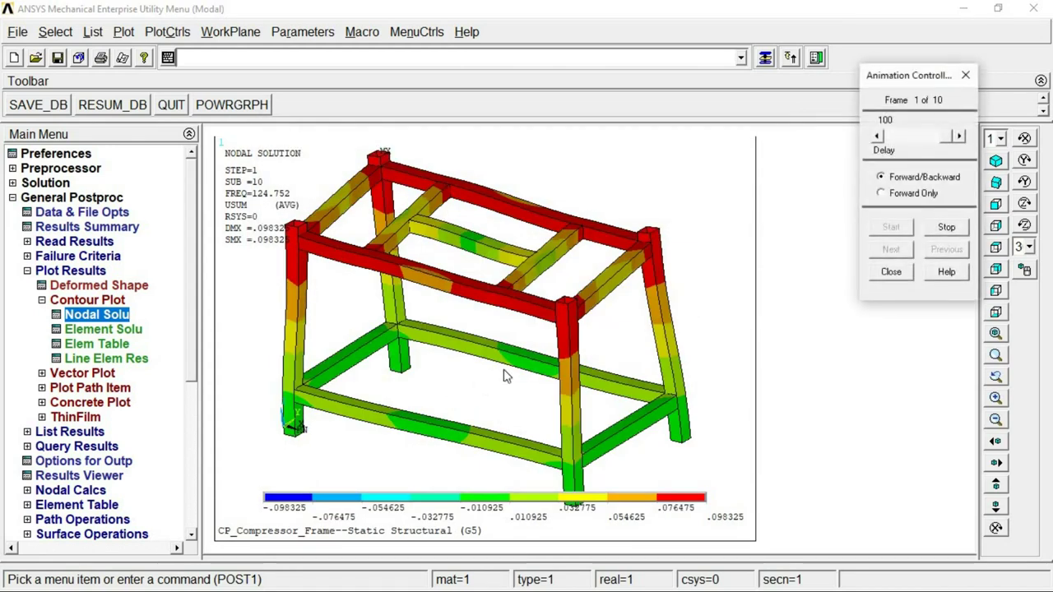
- Vary the tenth mode animation's speed, ending with a delay of 58, and close the animation controller
{"action": "left_click", "coordinate": [893, 137]}
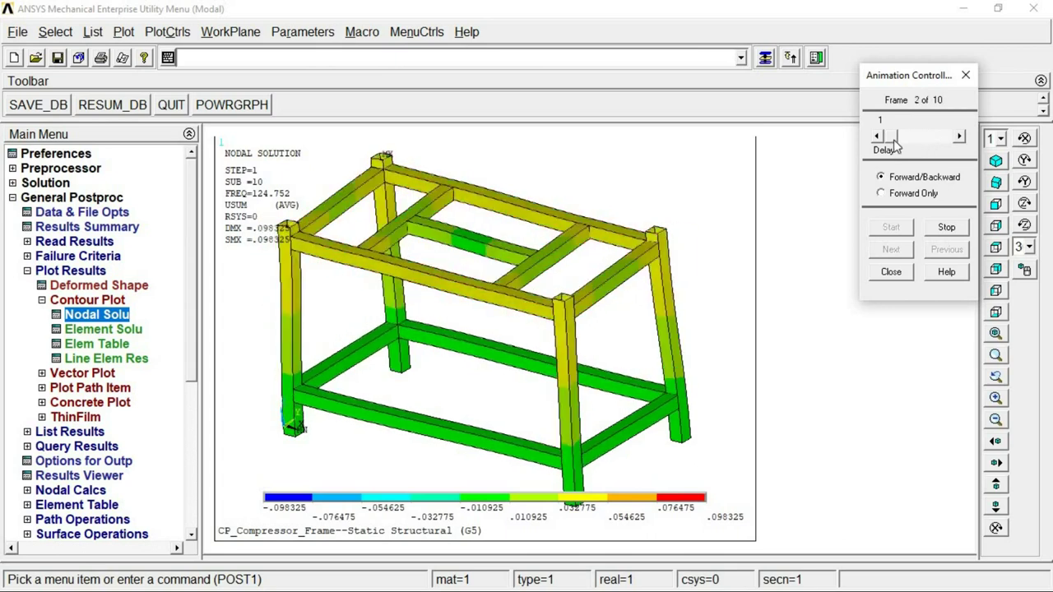
{"action": "left_click_drag", "start_coordinate": [896, 140], "coordinate": [922, 138]}
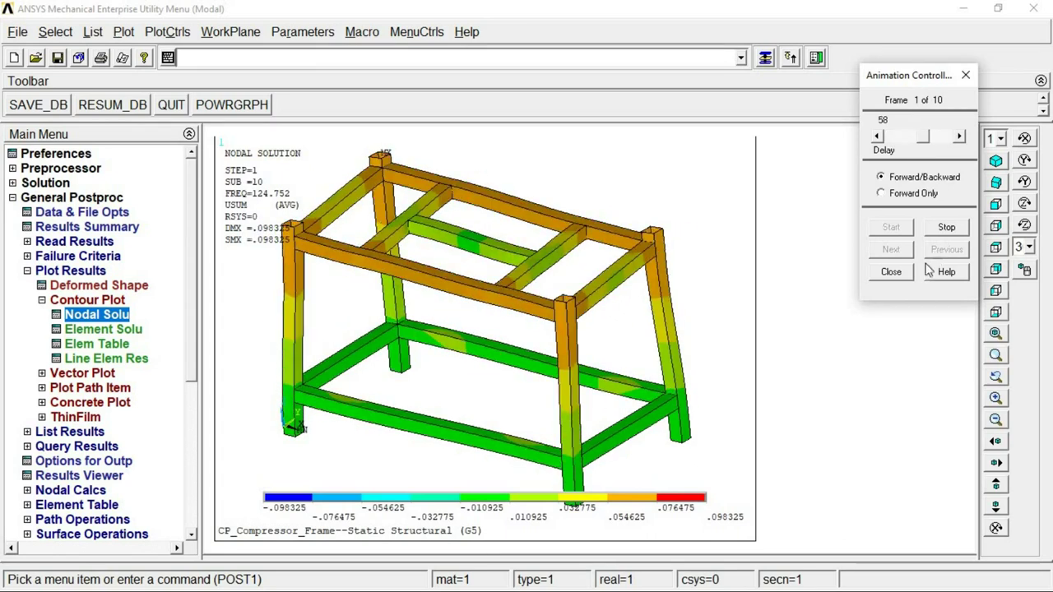
{"action": "left_click", "coordinate": [894, 270]}
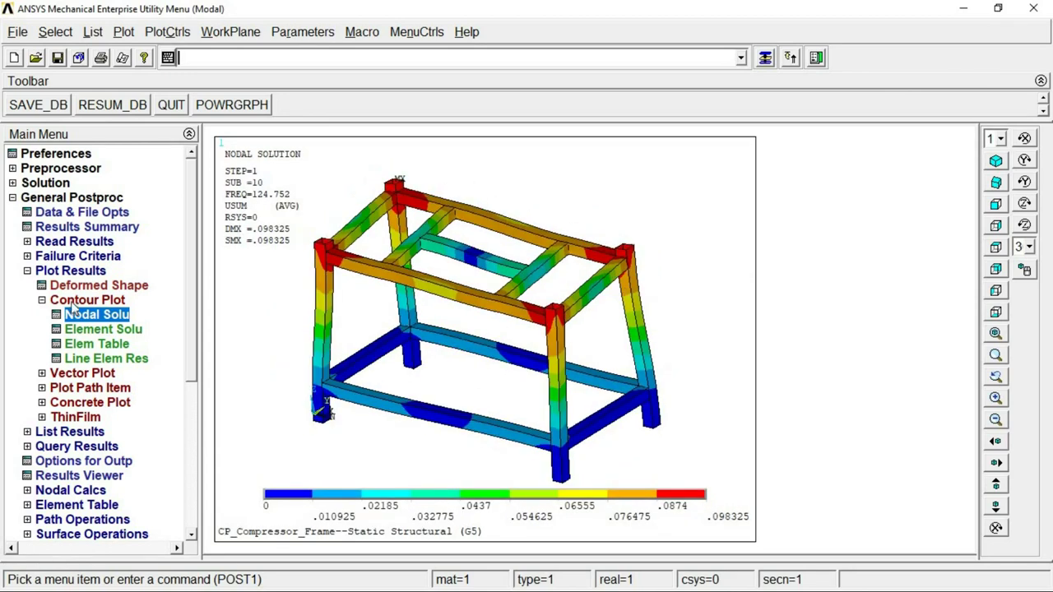
- Leave postprocessing for the solution's analysis type settings and replot the frame's elements with the eplot command
{"action": "left_click", "coordinate": [66, 272]}
{"action": "left_click", "coordinate": [37, 197]}
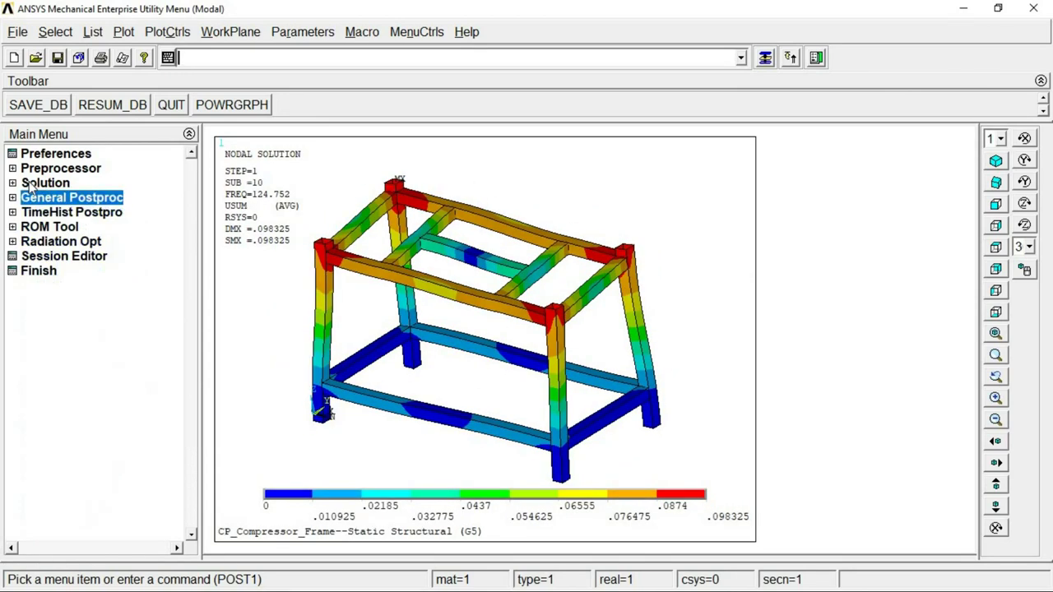
{"action": "left_click", "coordinate": [37, 182]}
{"action": "left_click", "coordinate": [72, 198]}
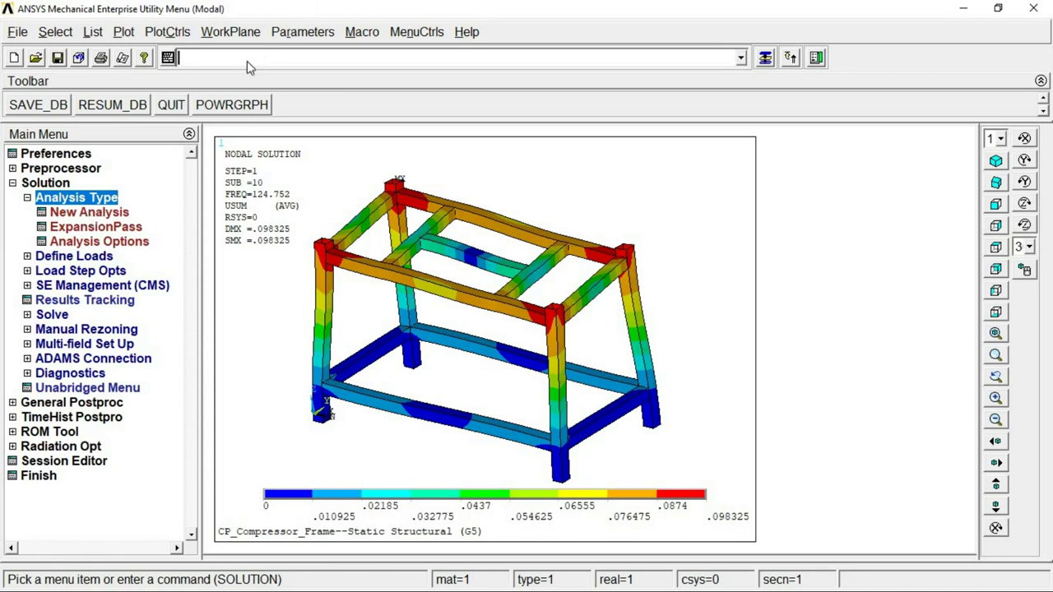
{"action": "type", "text": "eplot"}
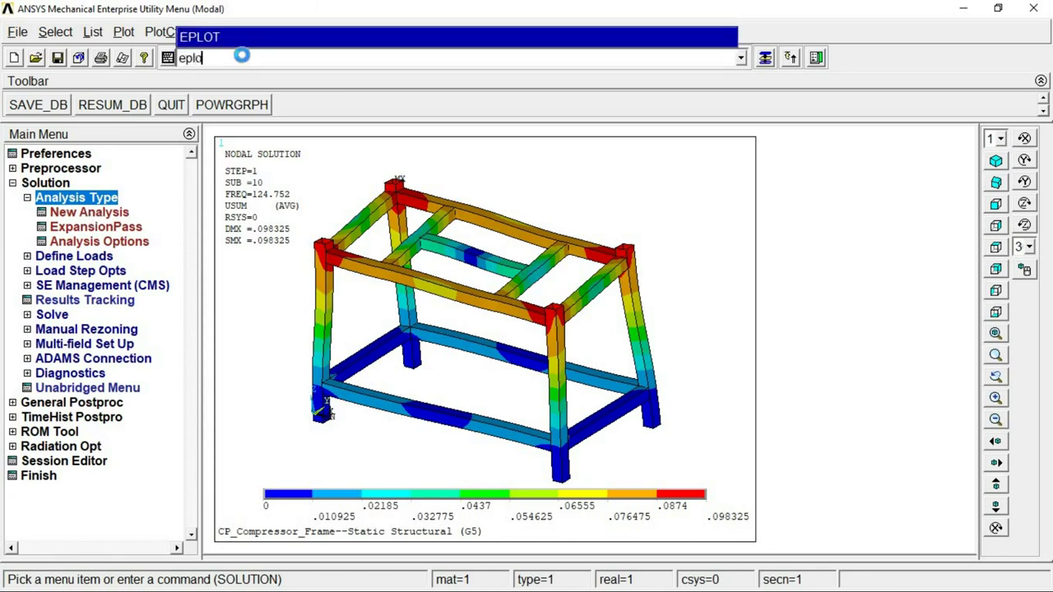
{"action": "key", "text": "Return"}
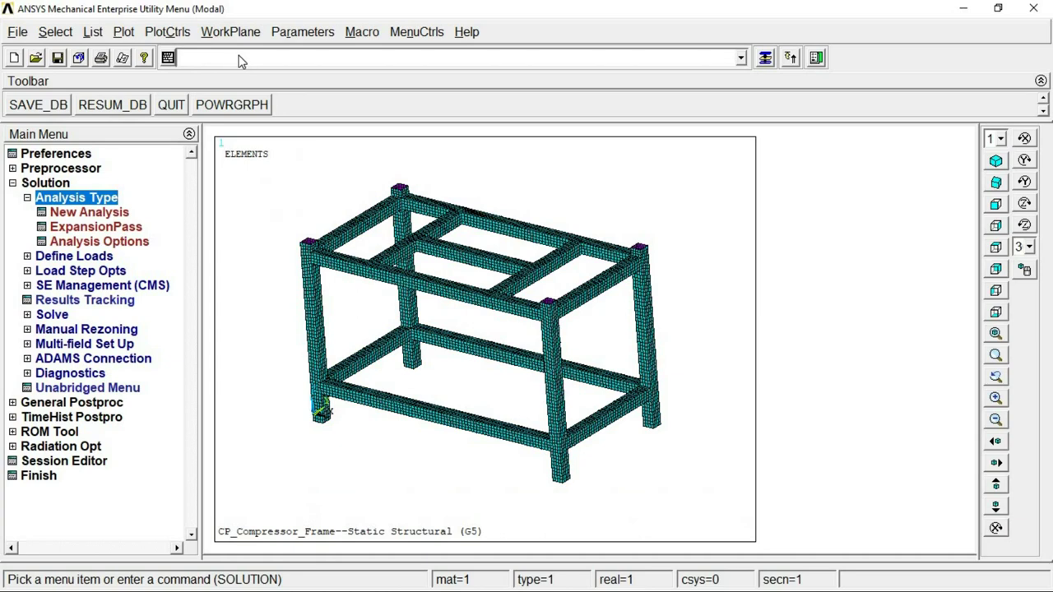
- Start a new analysis of type Harmonic for the compressor frame
{"action": "left_click", "coordinate": [42, 213]}
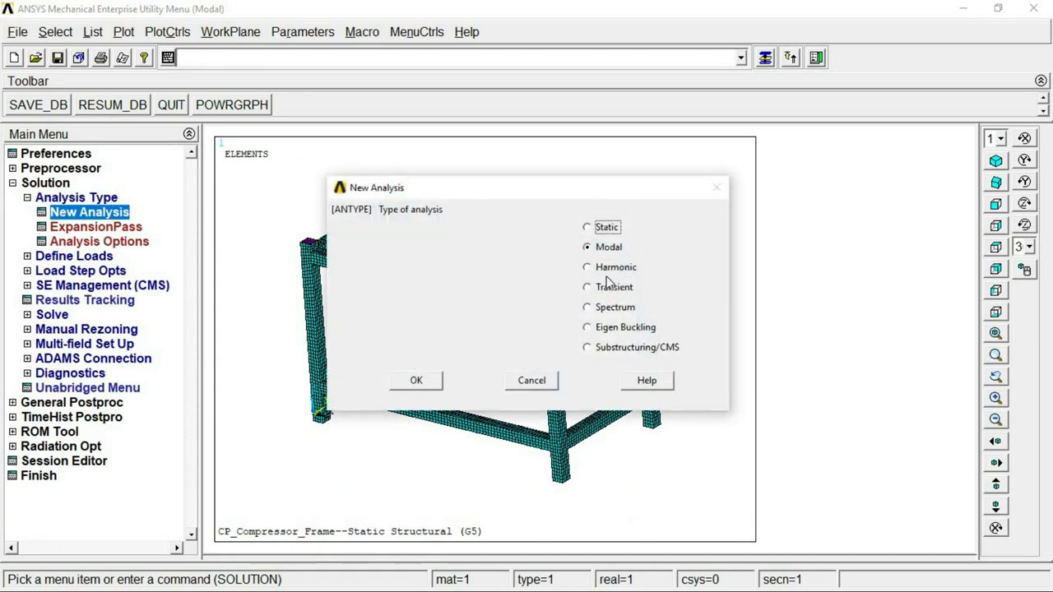
{"action": "left_click", "coordinate": [601, 270]}
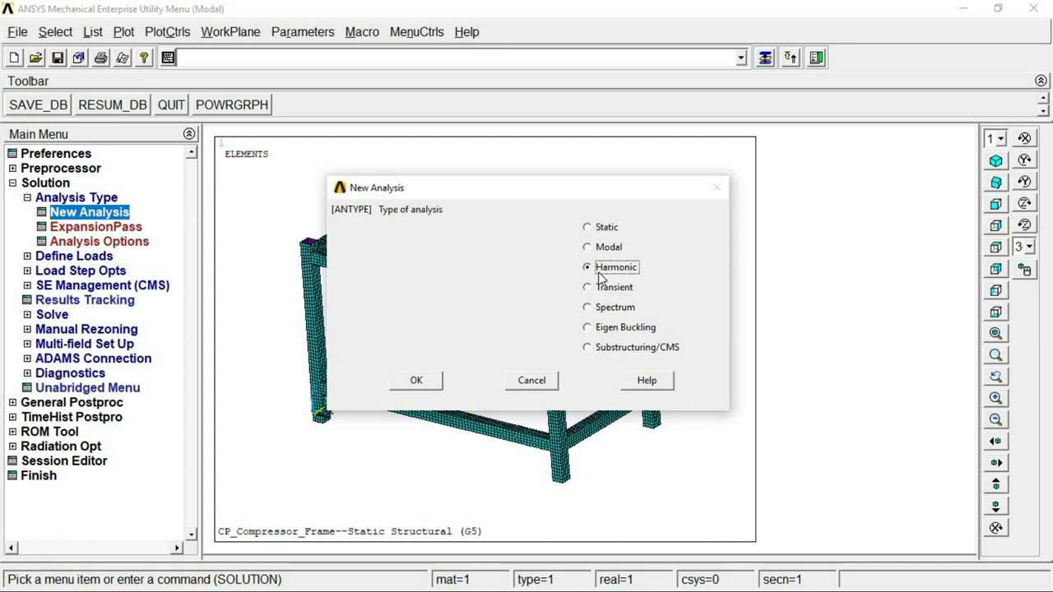
{"action": "left_click", "coordinate": [418, 380]}
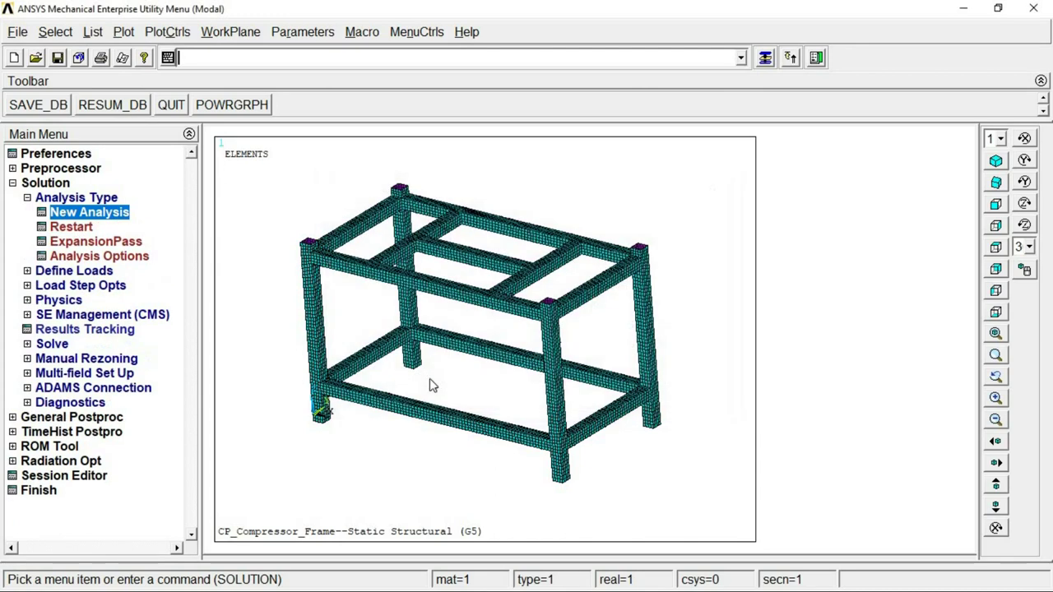
- Set the harmonic analysis options to the Mode Superpos'n solution method with Real + imaginary DOF printout, accepting the default mode-superposition options
{"action": "left_click", "coordinate": [117, 260]}
{"action": "left_click", "coordinate": [606, 238]}
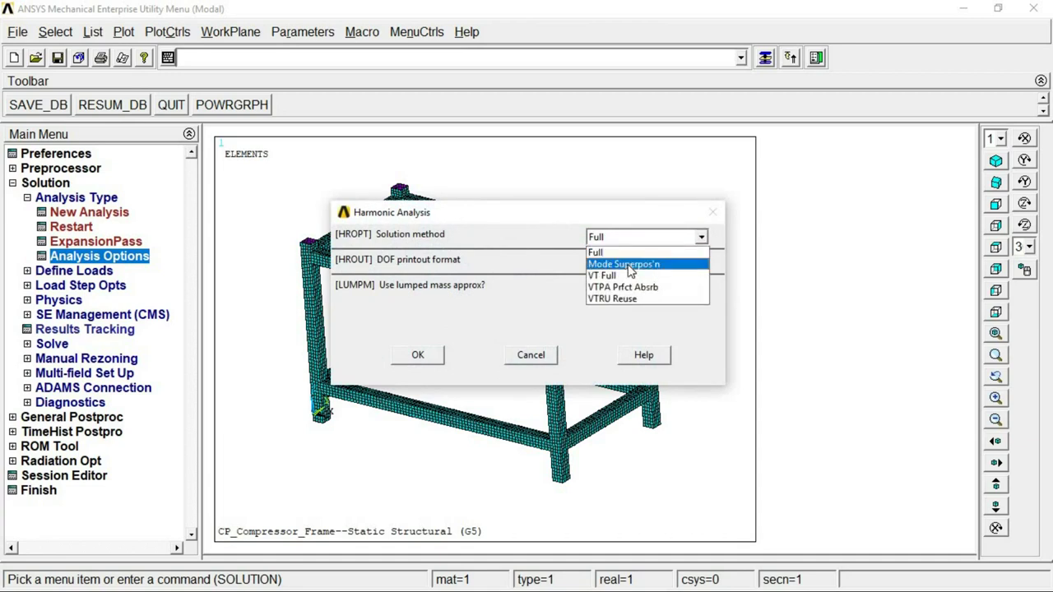
{"action": "left_click", "coordinate": [627, 265]}
{"action": "left_click", "coordinate": [639, 237]}
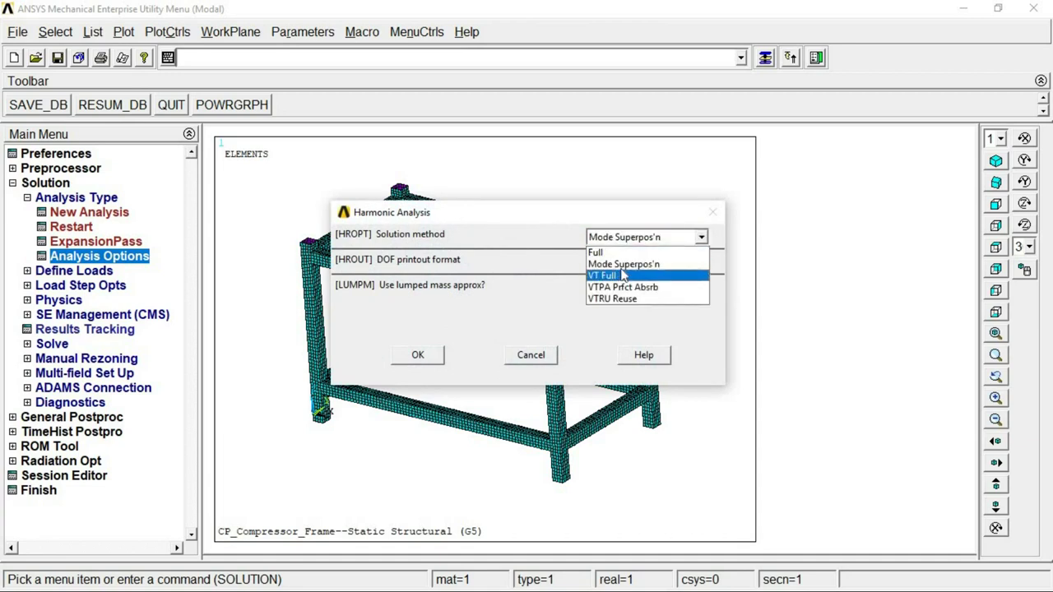
{"action": "left_click", "coordinate": [623, 264]}
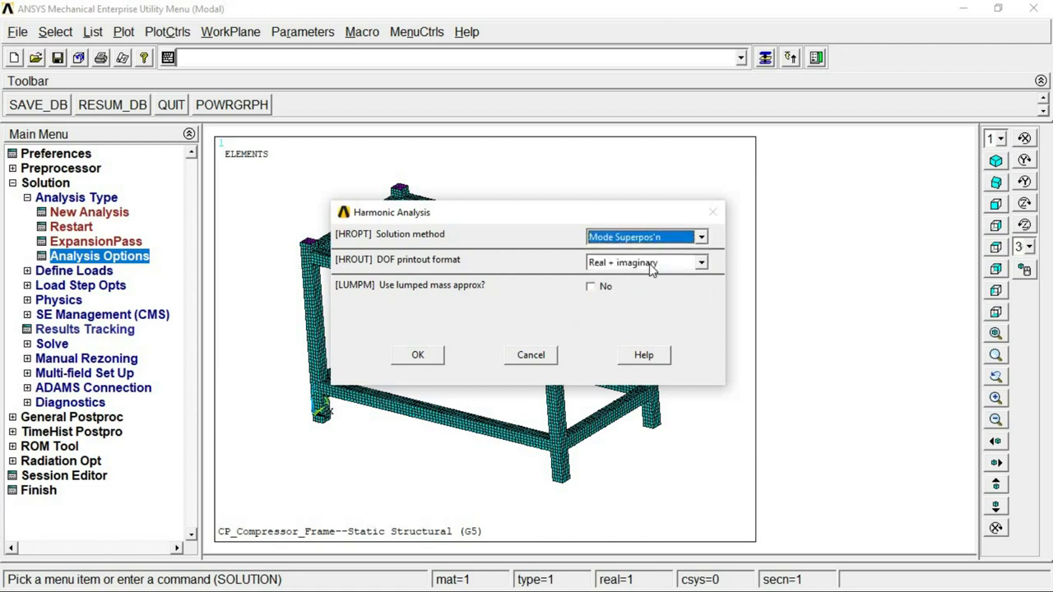
{"action": "left_click", "coordinate": [651, 264]}
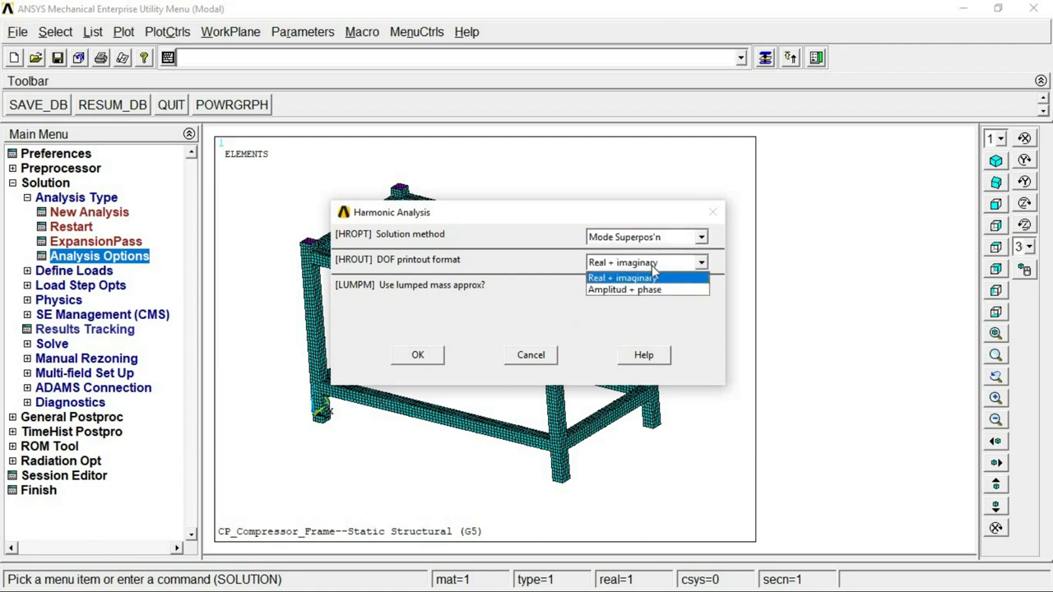
{"action": "left_click", "coordinate": [611, 281]}
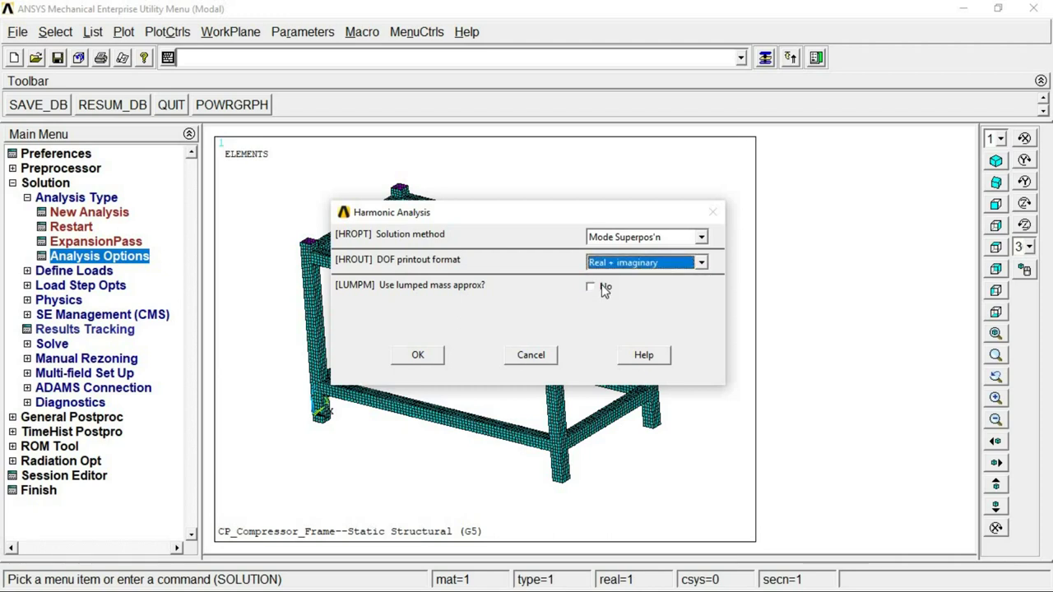
{"action": "left_click", "coordinate": [418, 357]}
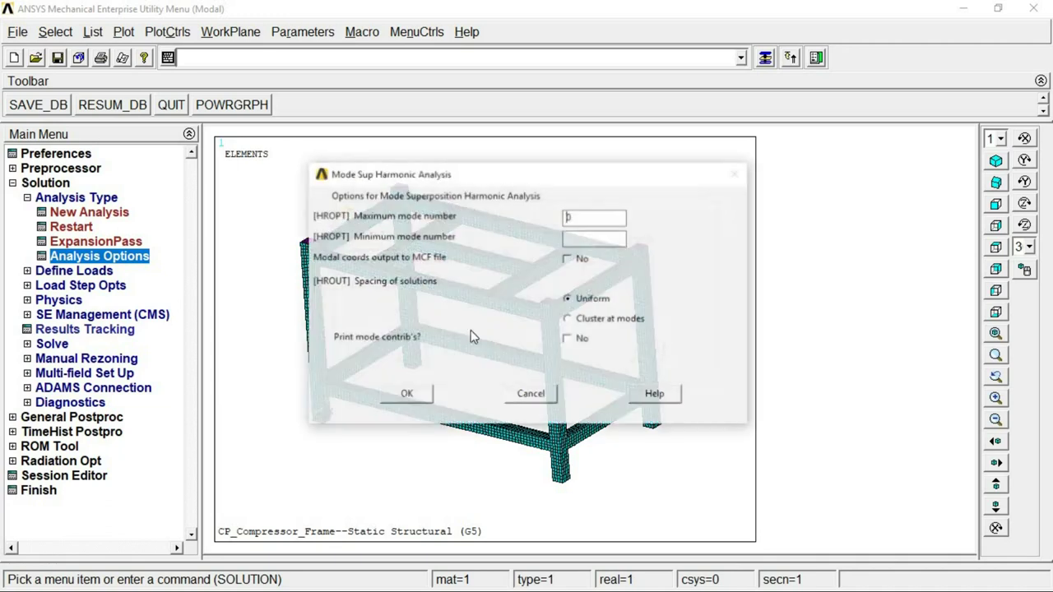
{"action": "left_click", "coordinate": [406, 395]}
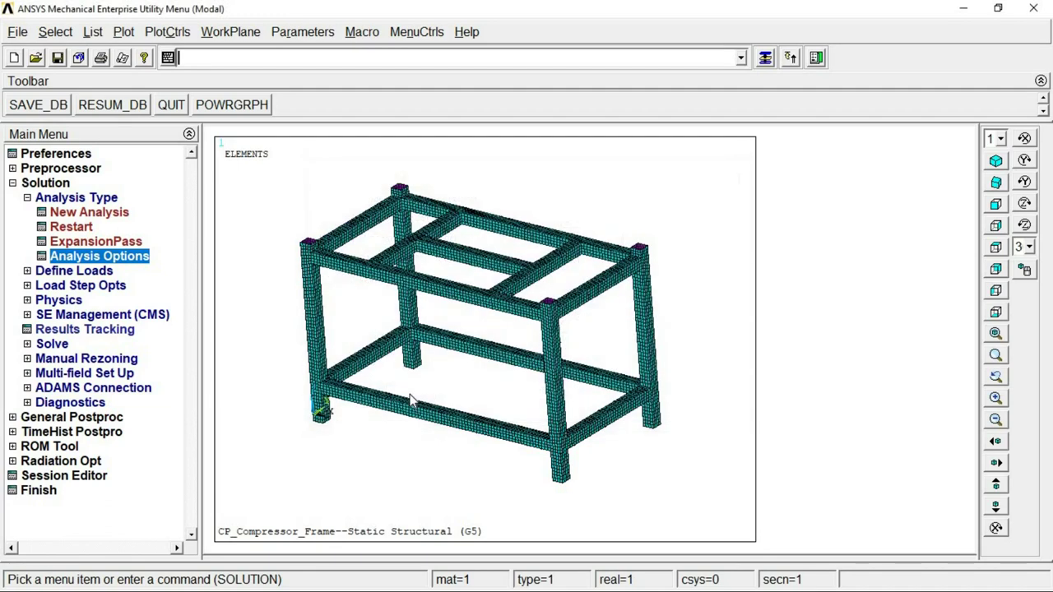
- Set the harmonic frequency range to 1 to 100 with 10 substeps and stepped boundary conditions
{"action": "left_click", "coordinate": [75, 201]}
{"action": "left_click", "coordinate": [83, 228]}
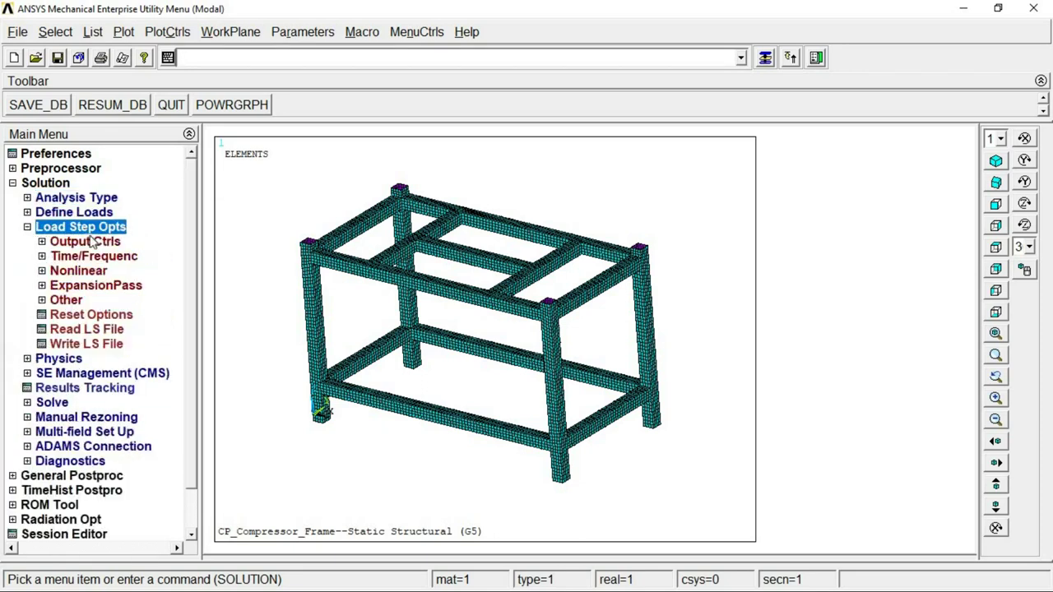
{"action": "left_click", "coordinate": [94, 257]}
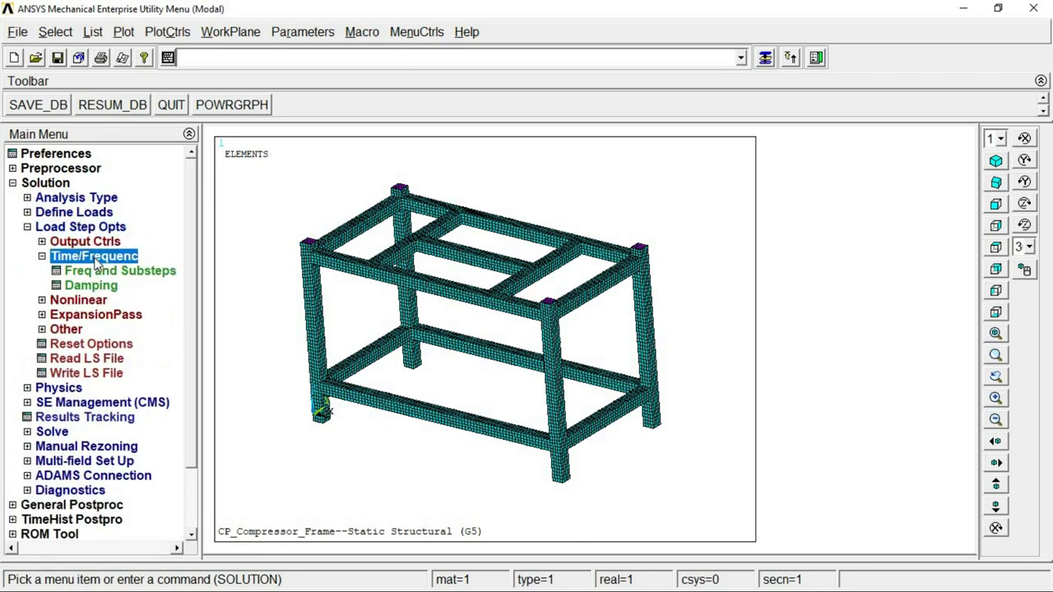
{"action": "left_click", "coordinate": [111, 272]}
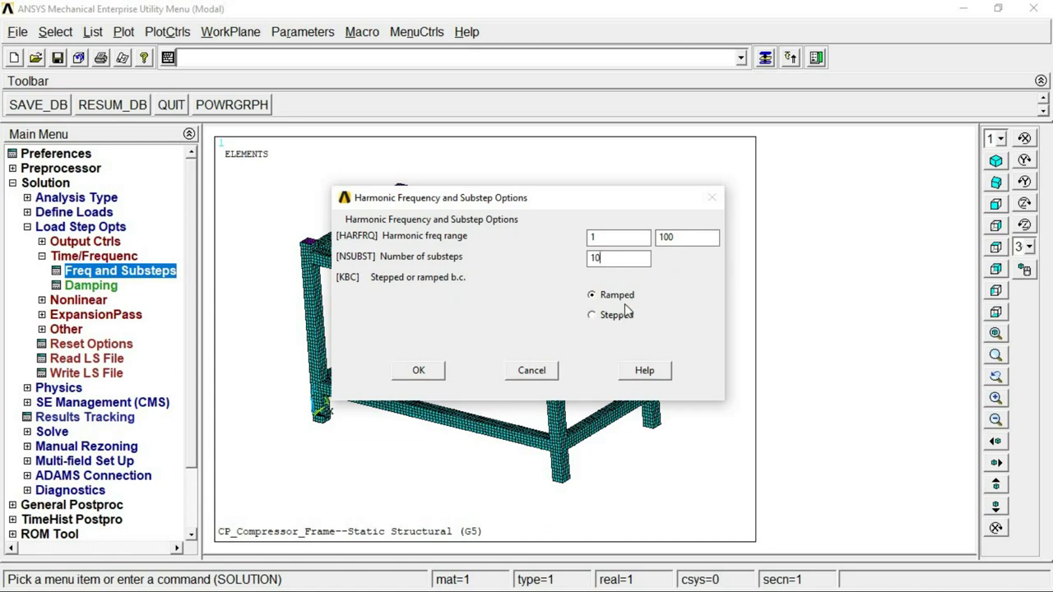
{"action": "left_click", "coordinate": [419, 371]}
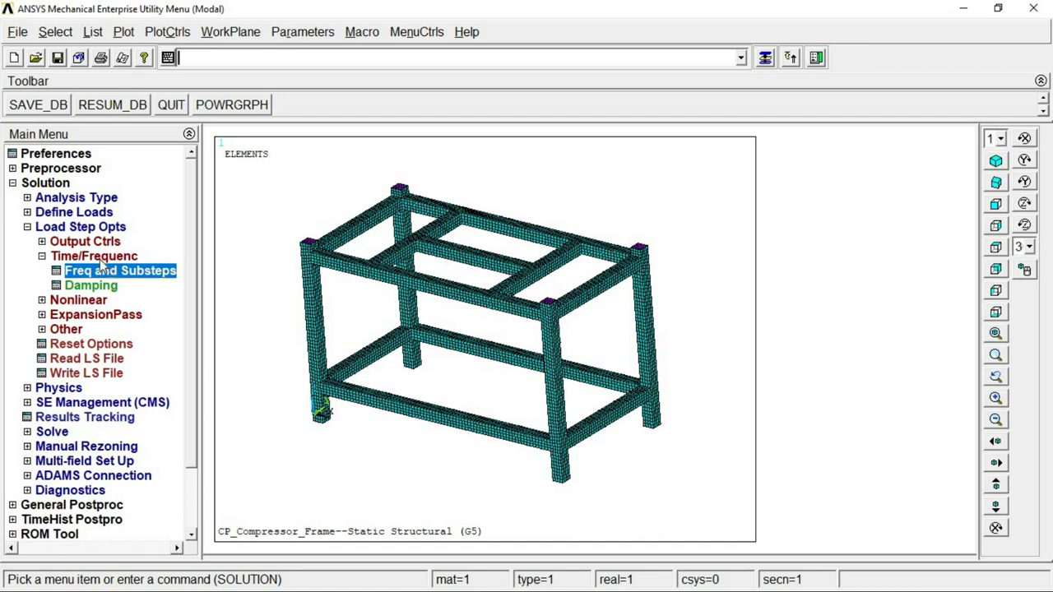
- Apply a global gravitational acceleration of 9.81 in the Z component, with 0 in X and Y
{"action": "left_click", "coordinate": [80, 227]}
{"action": "left_click", "coordinate": [83, 214]}
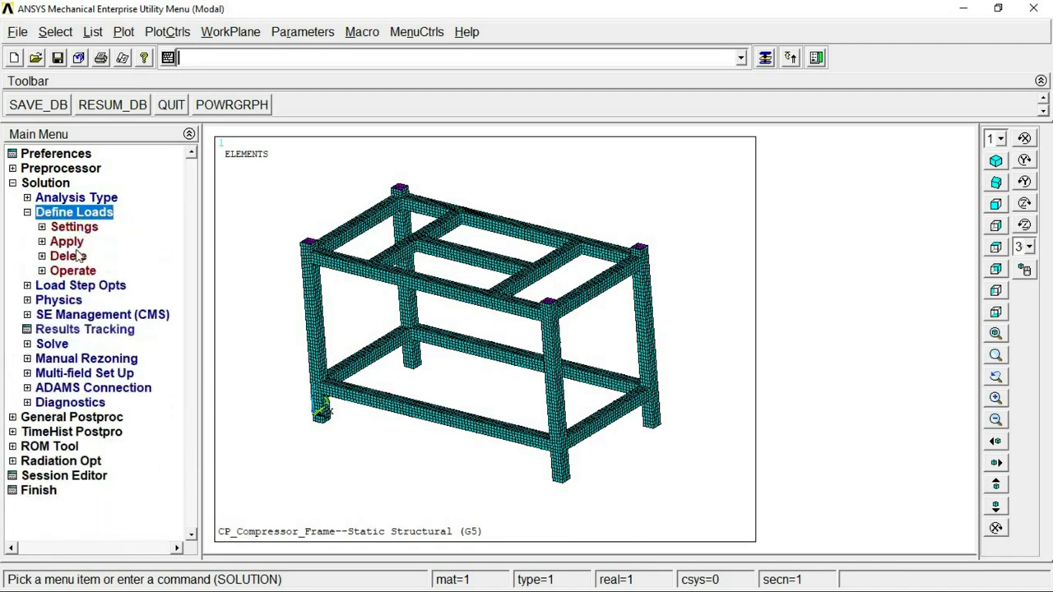
{"action": "left_click", "coordinate": [71, 242]}
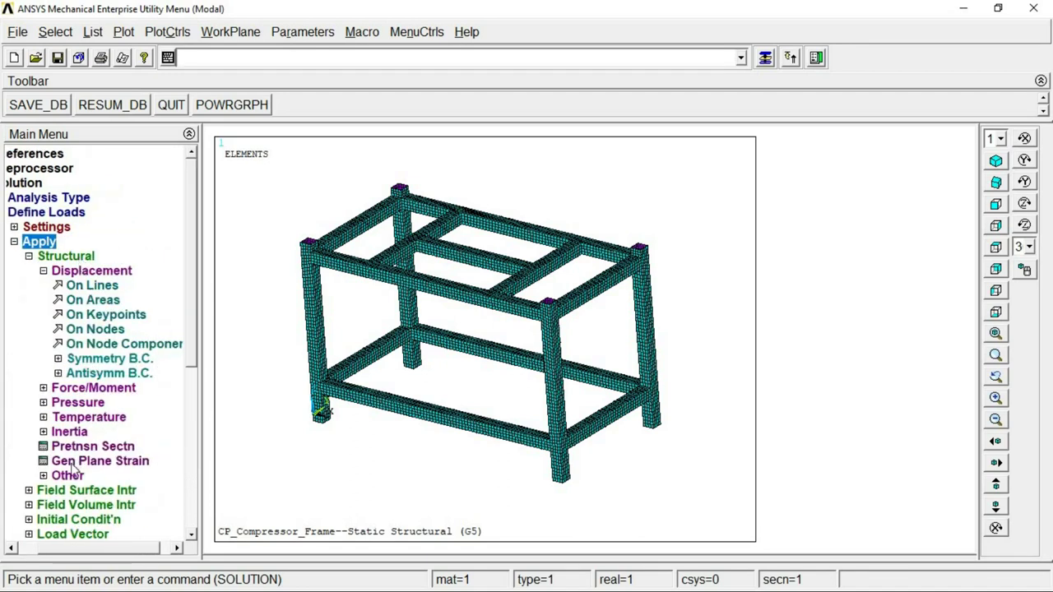
{"action": "left_click", "coordinate": [73, 432]}
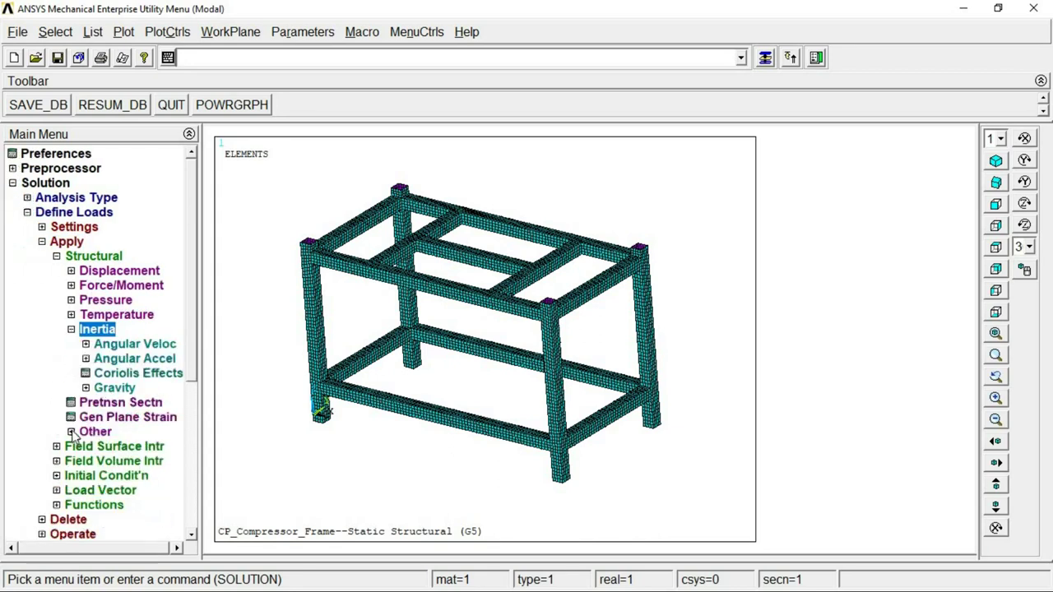
{"action": "left_click", "coordinate": [114, 387]}
{"action": "left_click", "coordinate": [105, 403]}
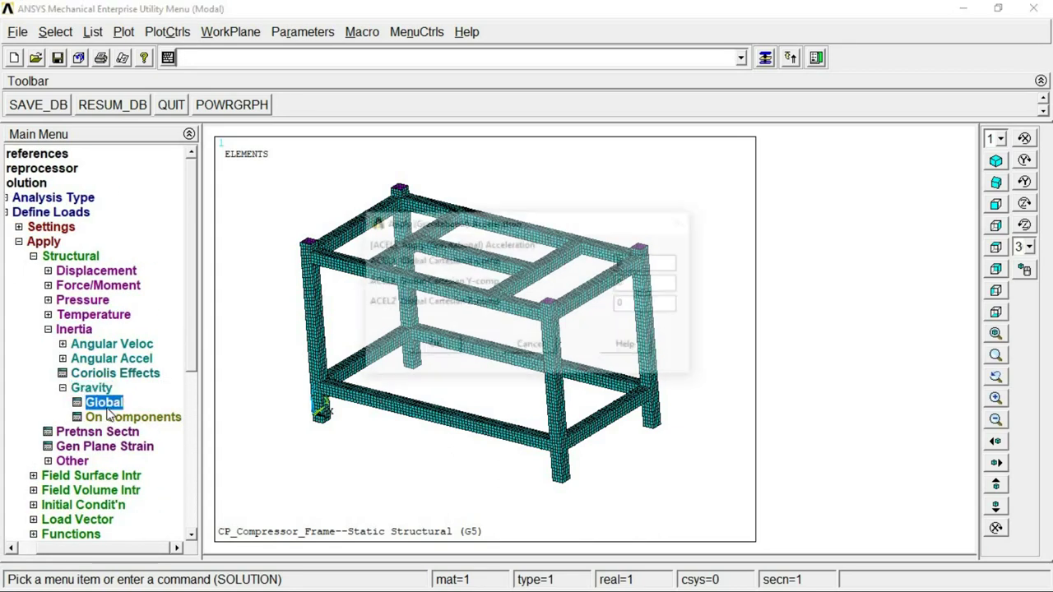
{"action": "left_click_drag", "start_coordinate": [599, 218], "coordinate": [699, 174]}
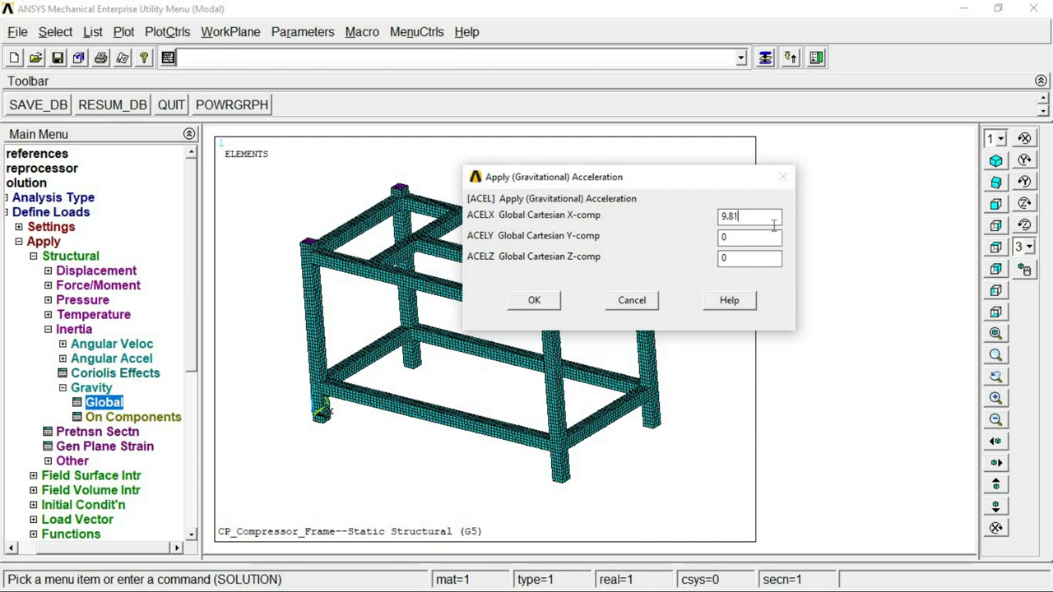
{"action": "left_click_drag", "start_coordinate": [745, 216], "coordinate": [695, 224]}
{"action": "type", "text": "0"}
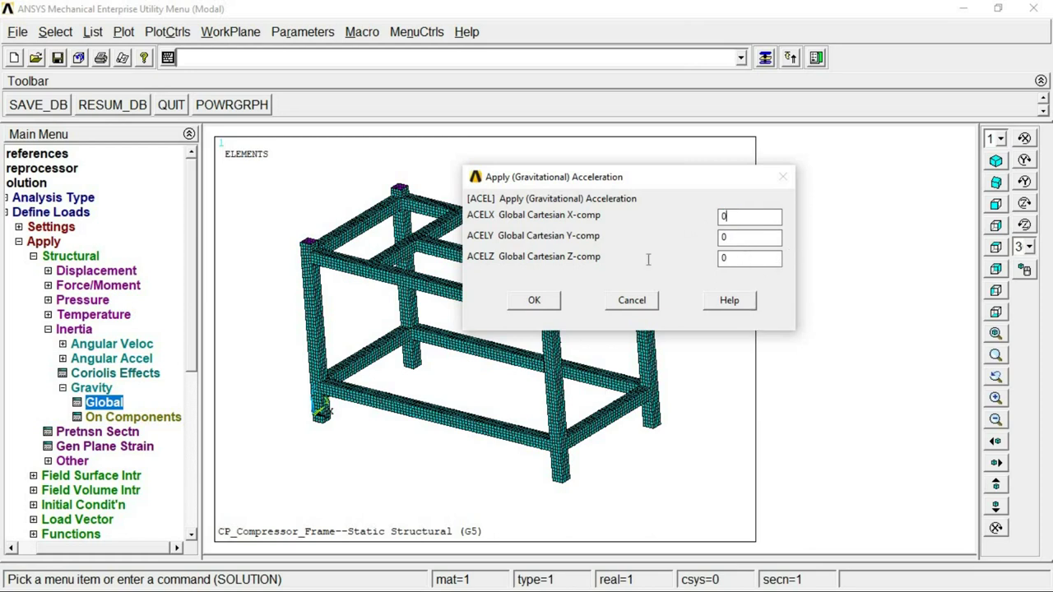
{"action": "type", "text": "9.81"}
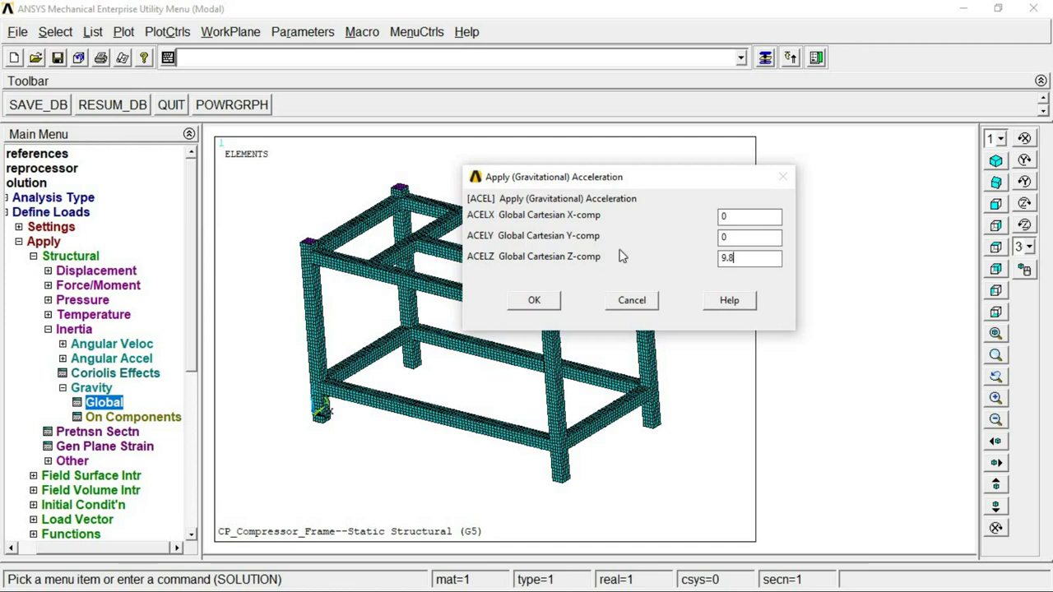
{"action": "left_click", "coordinate": [535, 300]}
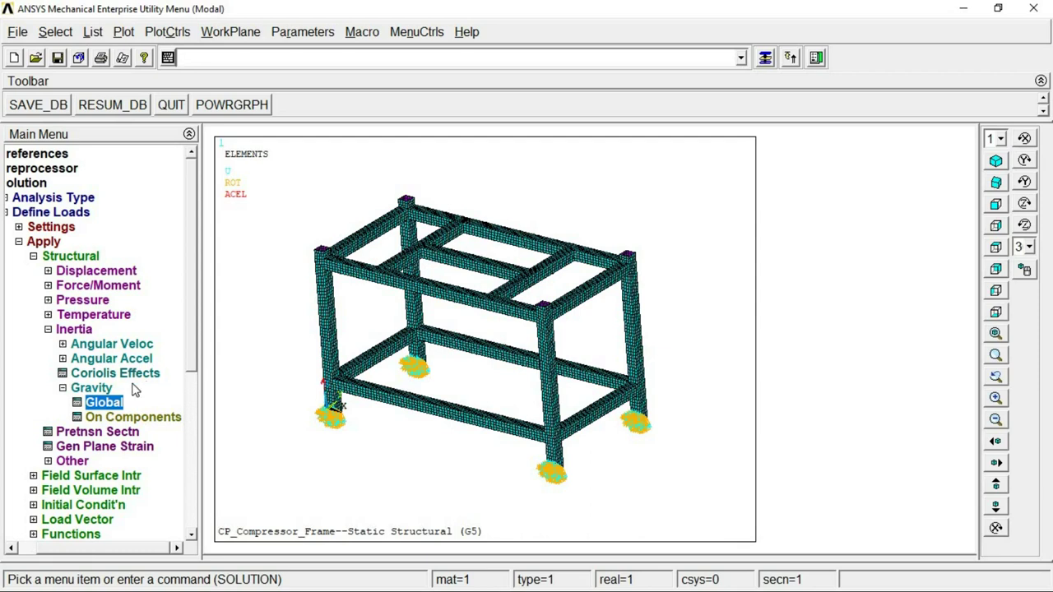
{"action": "left_click", "coordinate": [139, 419]}
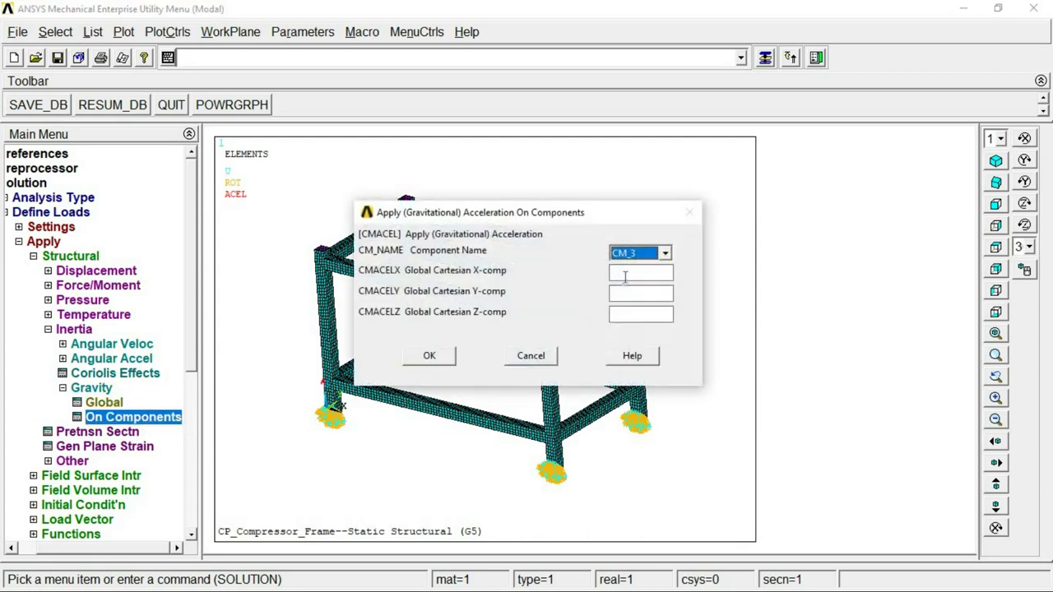
{"action": "left_click", "coordinate": [640, 257]}
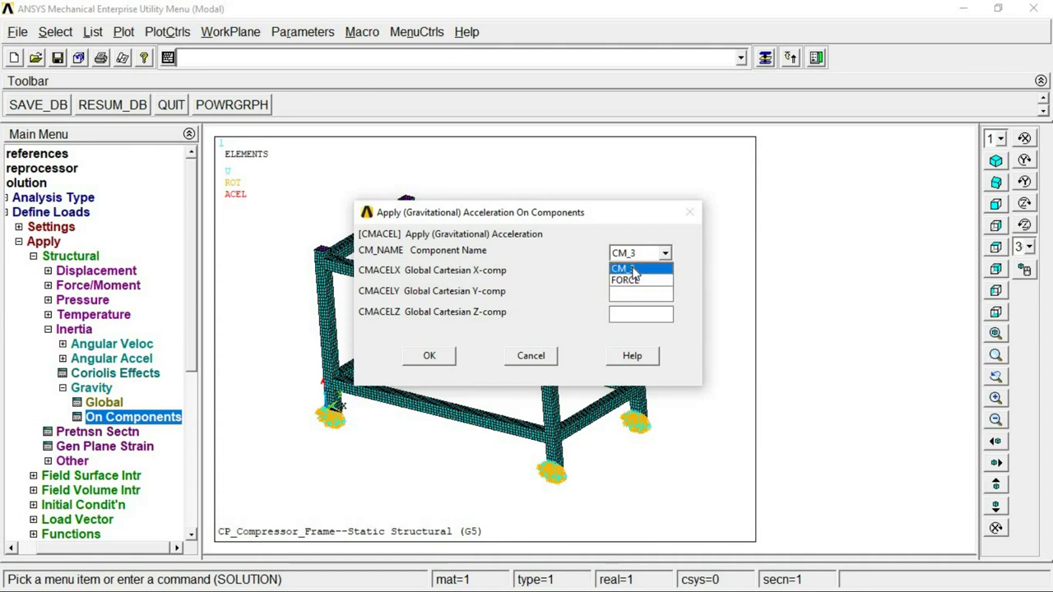
{"action": "left_click", "coordinate": [551, 357]}
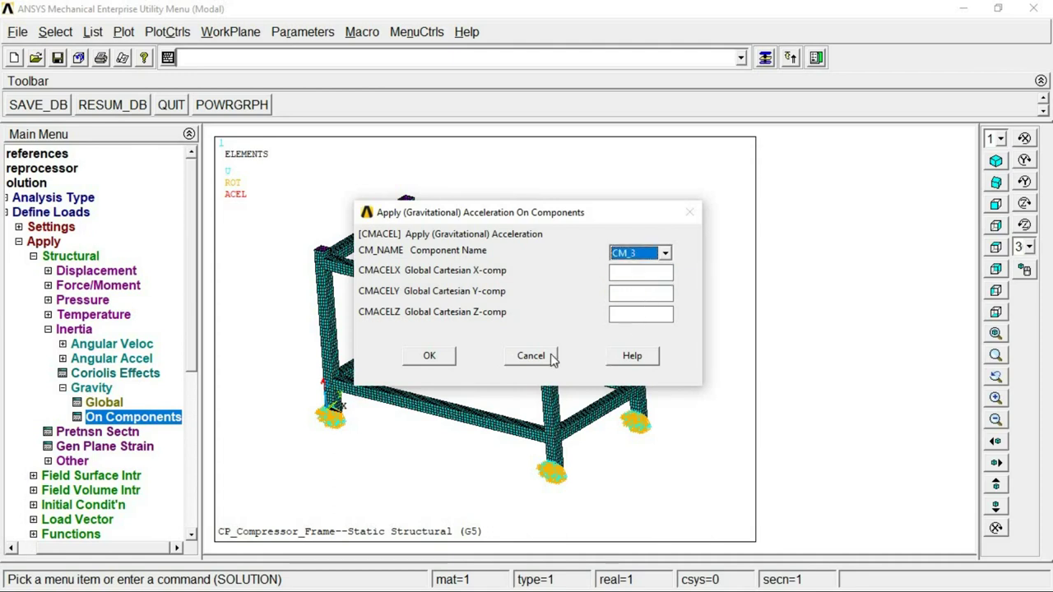
{"action": "left_click", "coordinate": [548, 356]}
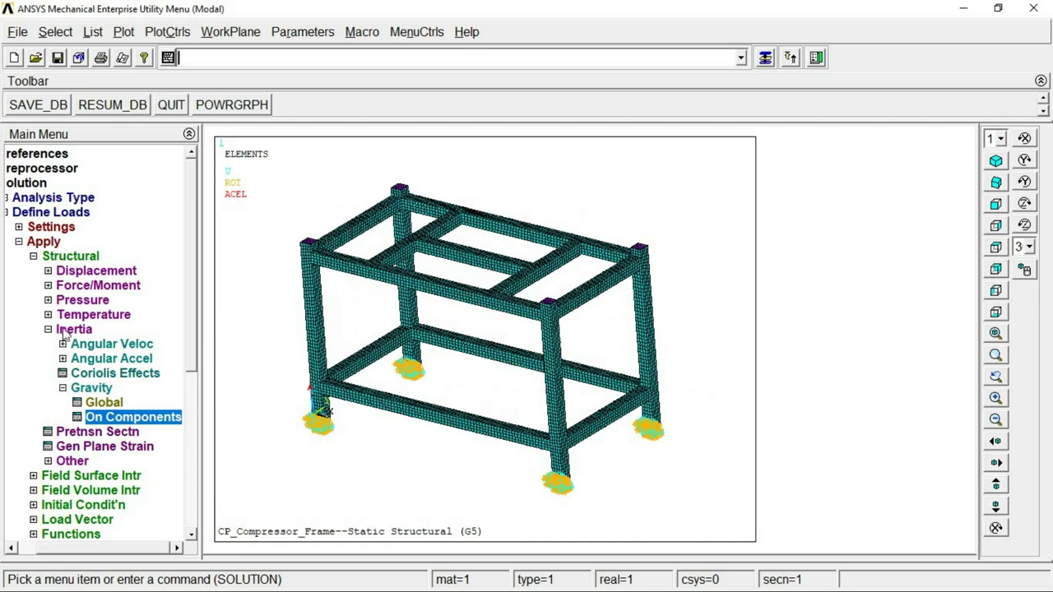
{"action": "left_click", "coordinate": [71, 256]}
{"action": "left_click", "coordinate": [66, 241]}
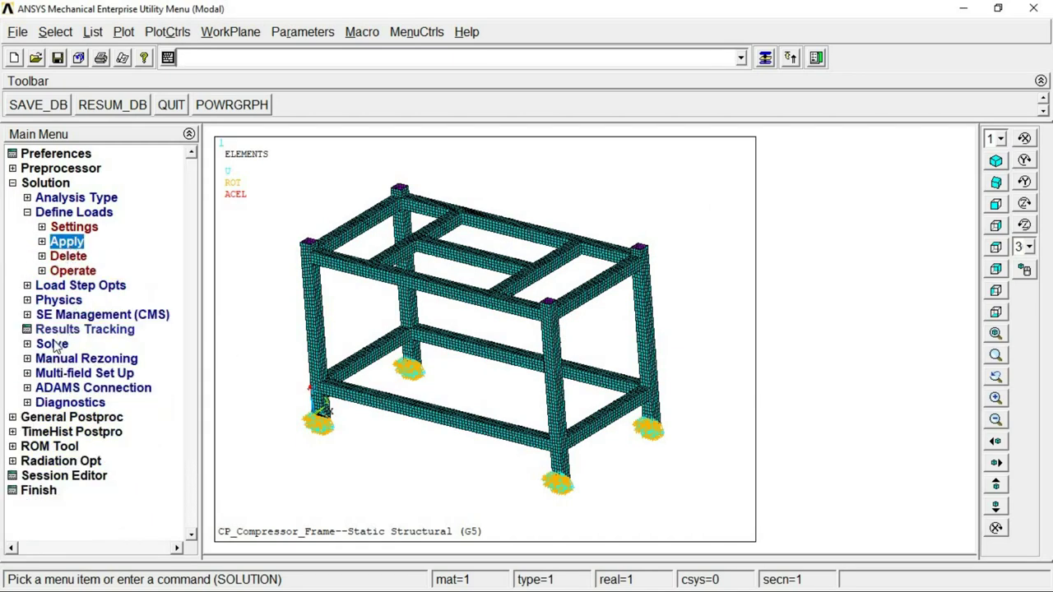
{"action": "left_click", "coordinate": [70, 243]}
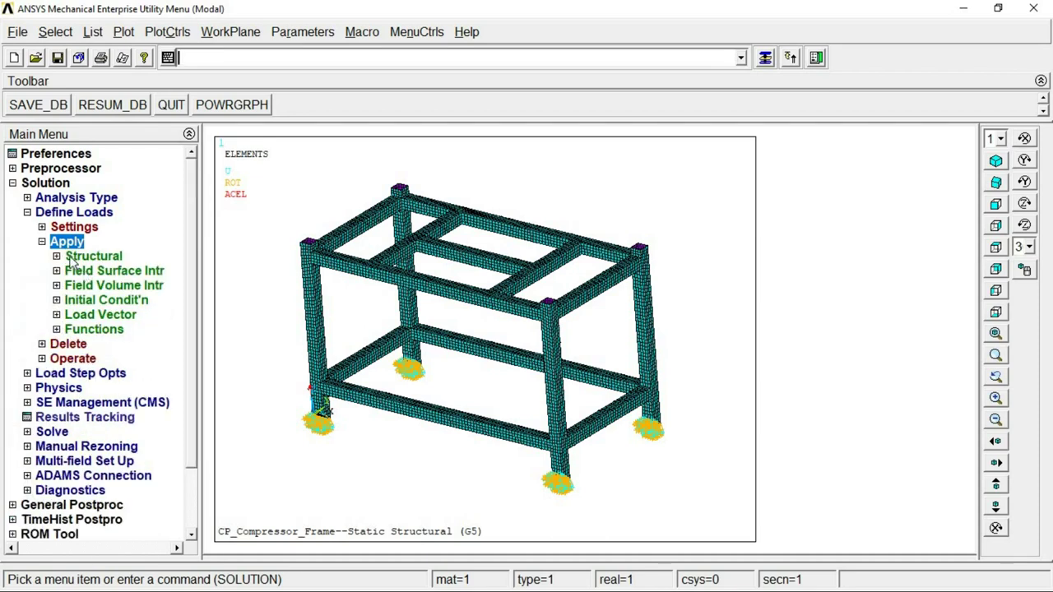
{"action": "left_click", "coordinate": [68, 244]}
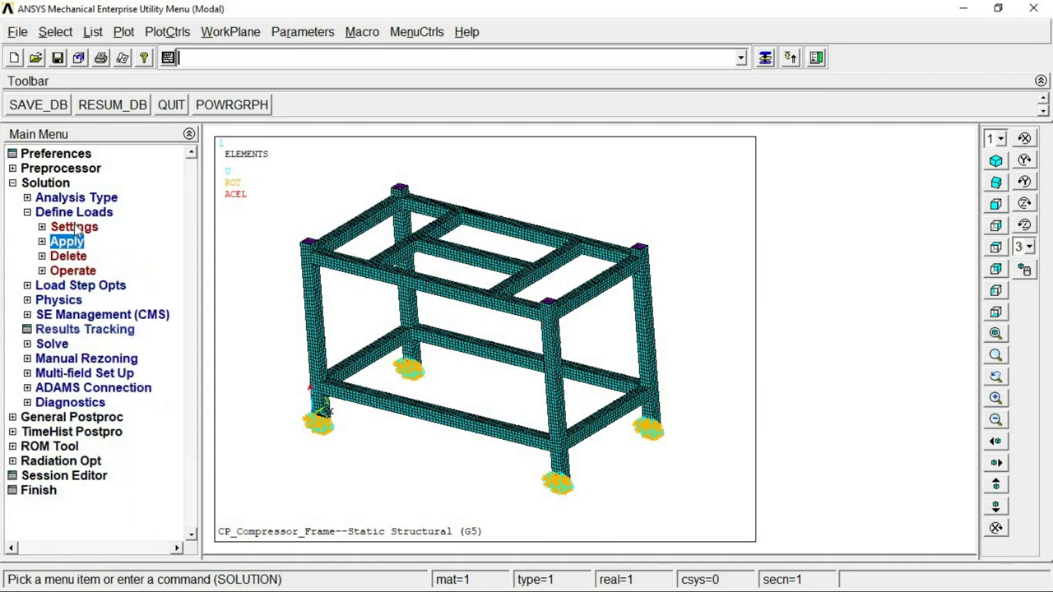
- Reconfirm the harmonic frequency and substep options, and set the constant damping ratio to 0.02
{"action": "left_click", "coordinate": [75, 212]}
{"action": "left_click", "coordinate": [80, 226]}
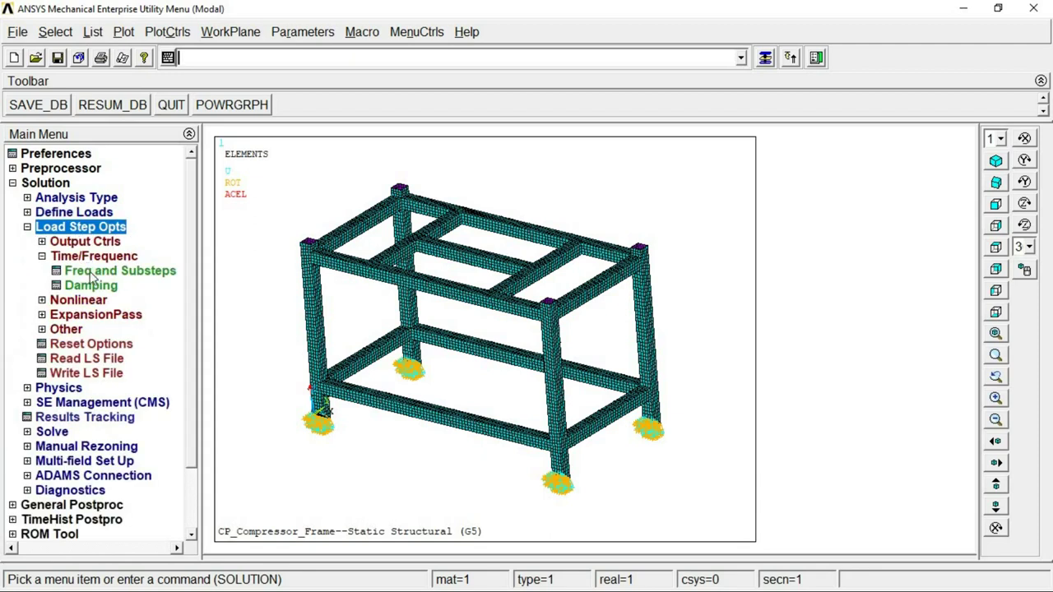
{"action": "left_click", "coordinate": [92, 275]}
{"action": "left_click", "coordinate": [417, 369]}
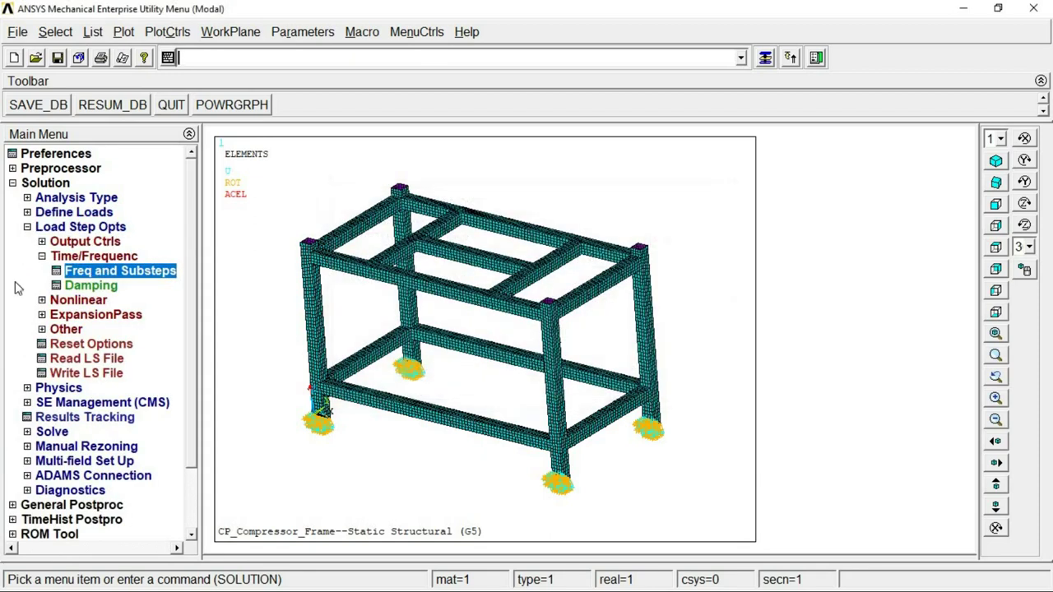
{"action": "left_click", "coordinate": [90, 287]}
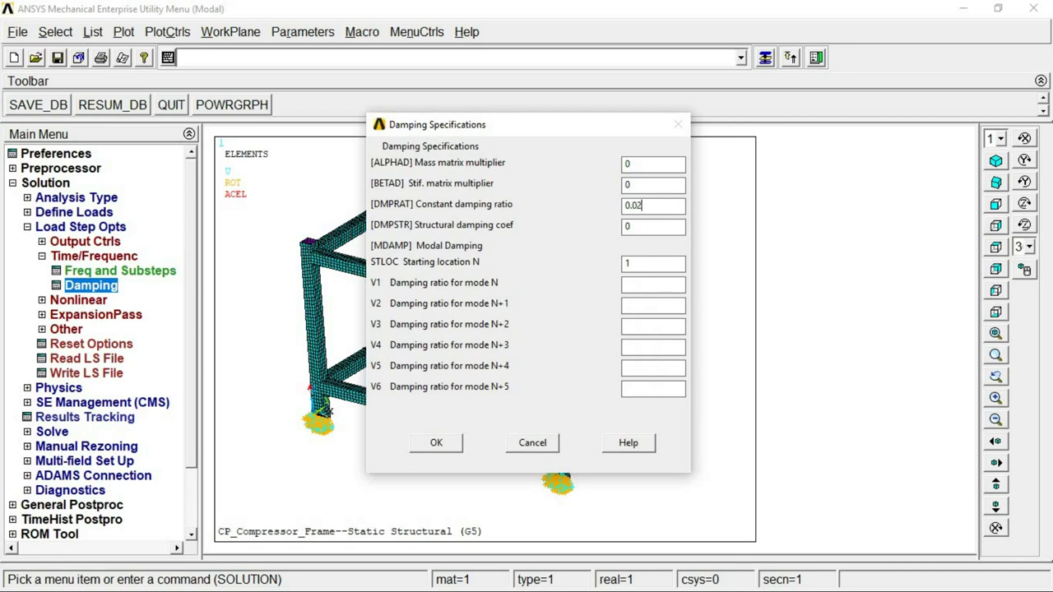
{"action": "left_click", "coordinate": [436, 443]}
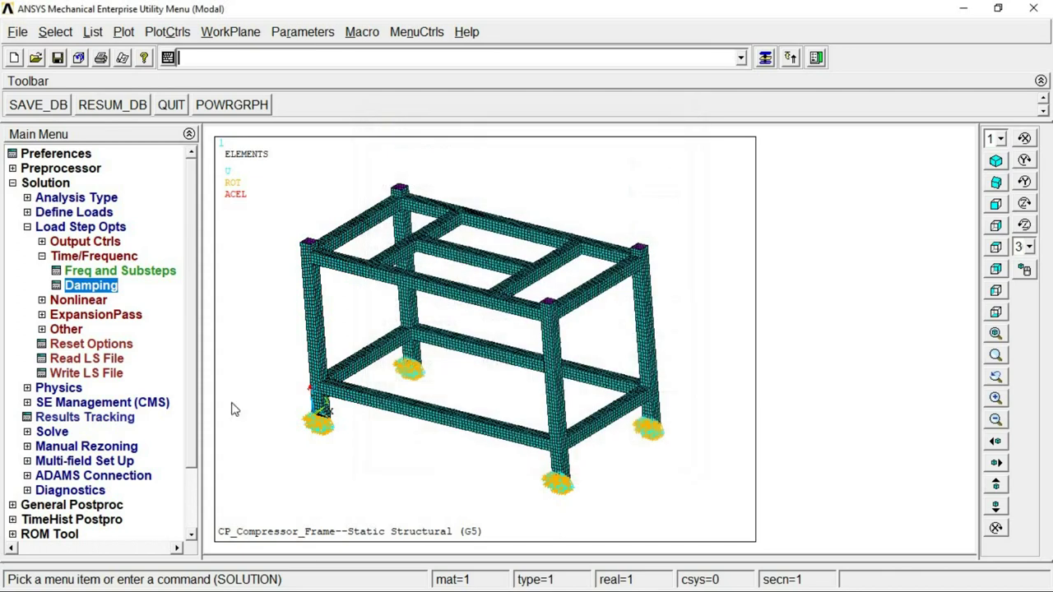
- Solve the current load step of the harmonic analysis and close the solution note and status listing
{"action": "left_click", "coordinate": [51, 432]}
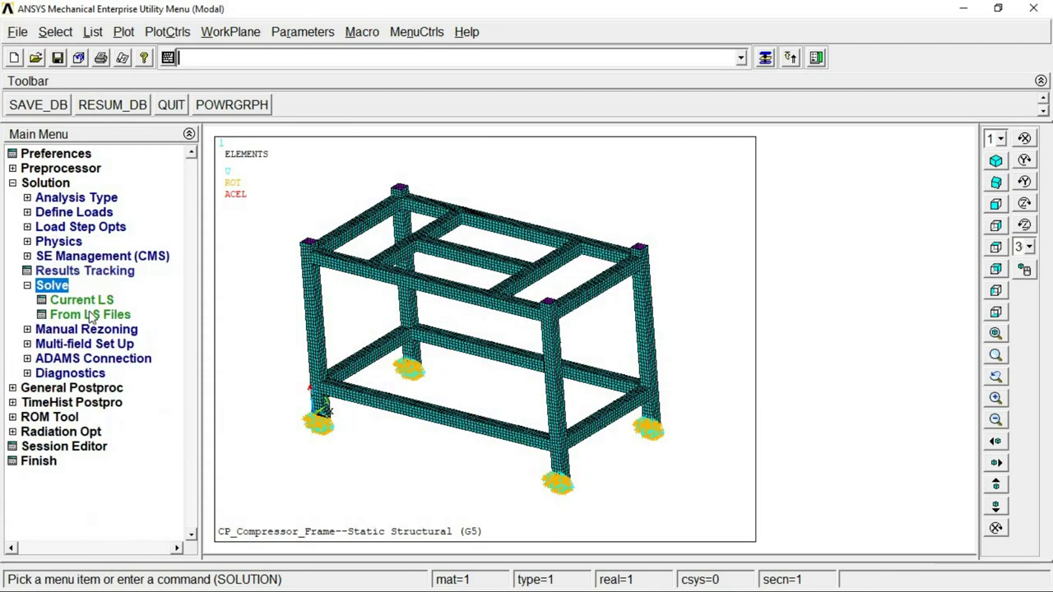
{"action": "left_click", "coordinate": [89, 301]}
{"action": "left_click", "coordinate": [531, 383]}
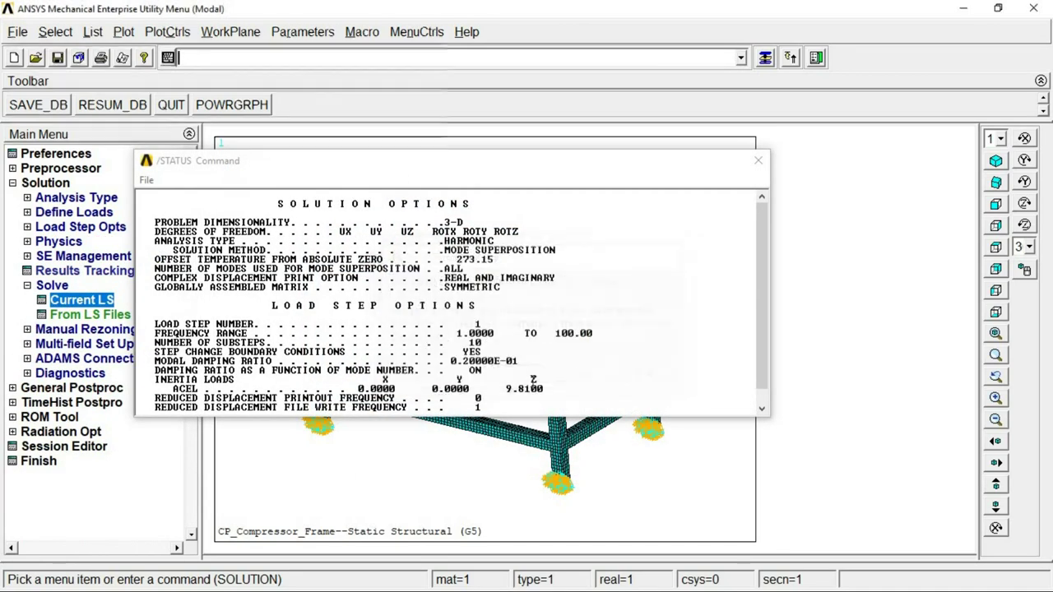
{"action": "left_click", "coordinate": [196, 117]}
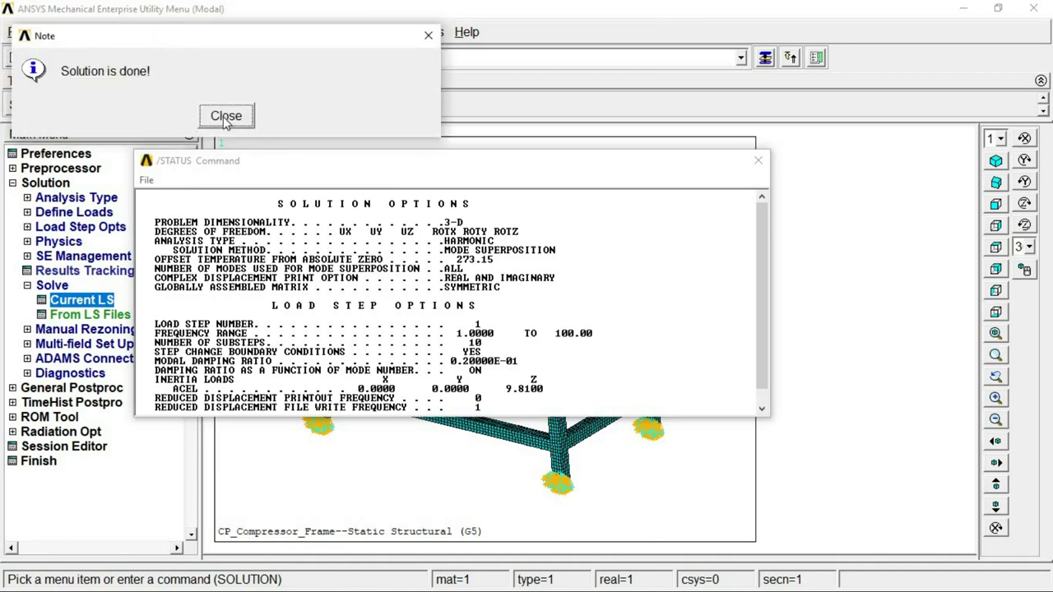
{"action": "left_click", "coordinate": [226, 117]}
{"action": "left_click", "coordinate": [757, 160]}
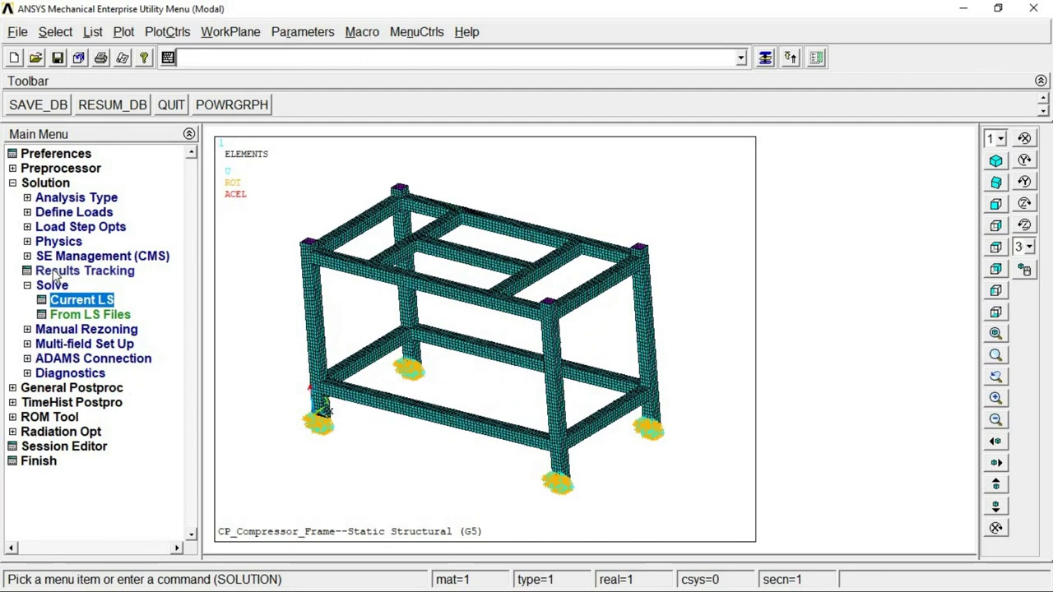
- Read results set 6, at frequency 94.324, from the available data sets into the general postprocessor
{"action": "left_click", "coordinate": [46, 182]}
{"action": "left_click", "coordinate": [72, 197]}
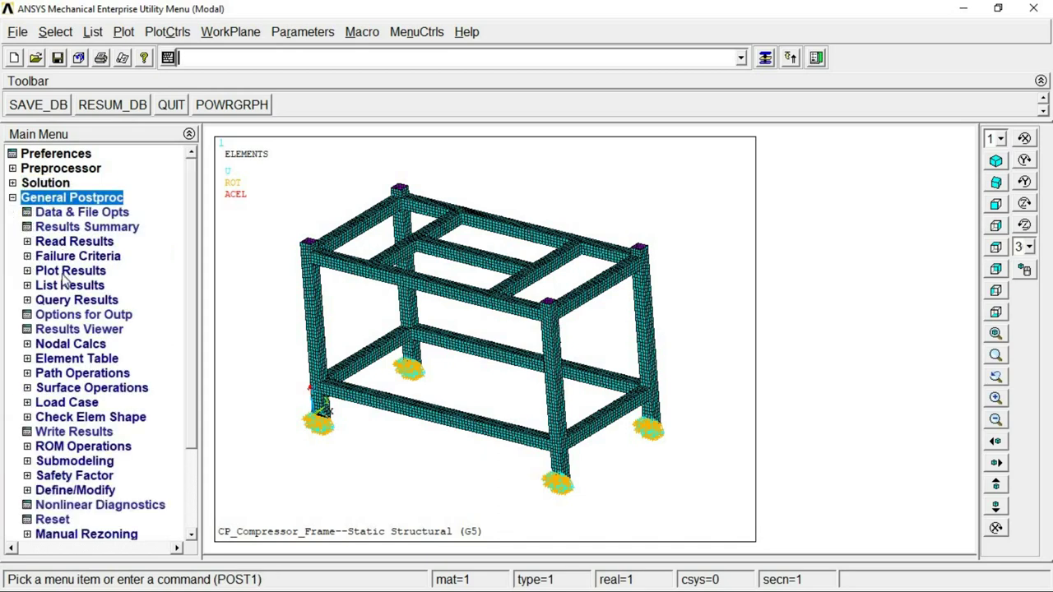
{"action": "left_click", "coordinate": [74, 242]}
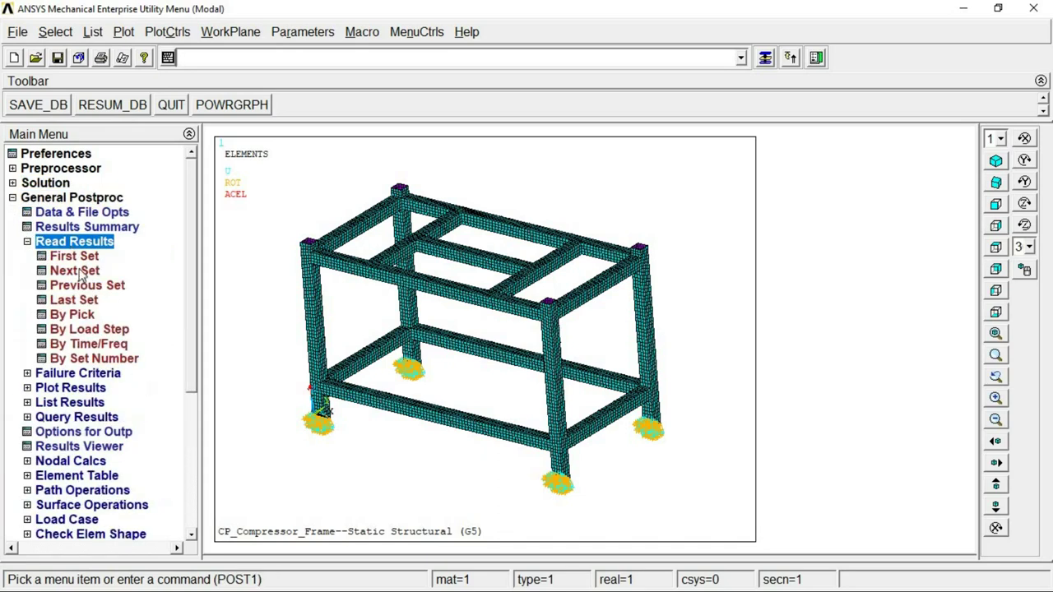
{"action": "left_click", "coordinate": [91, 316]}
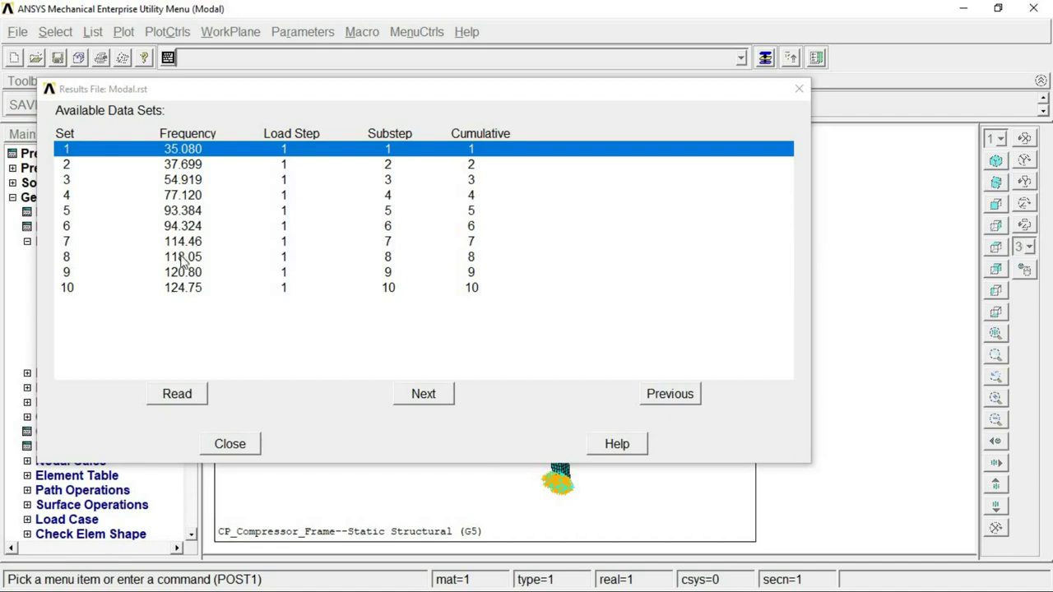
{"action": "left_click", "coordinate": [198, 258]}
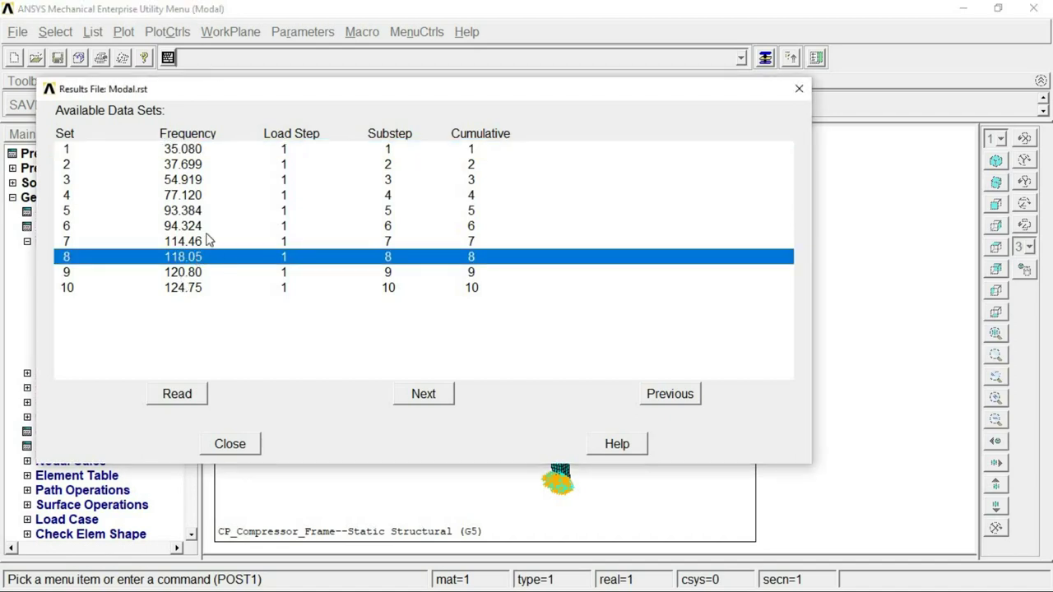
{"action": "left_click", "coordinate": [194, 231]}
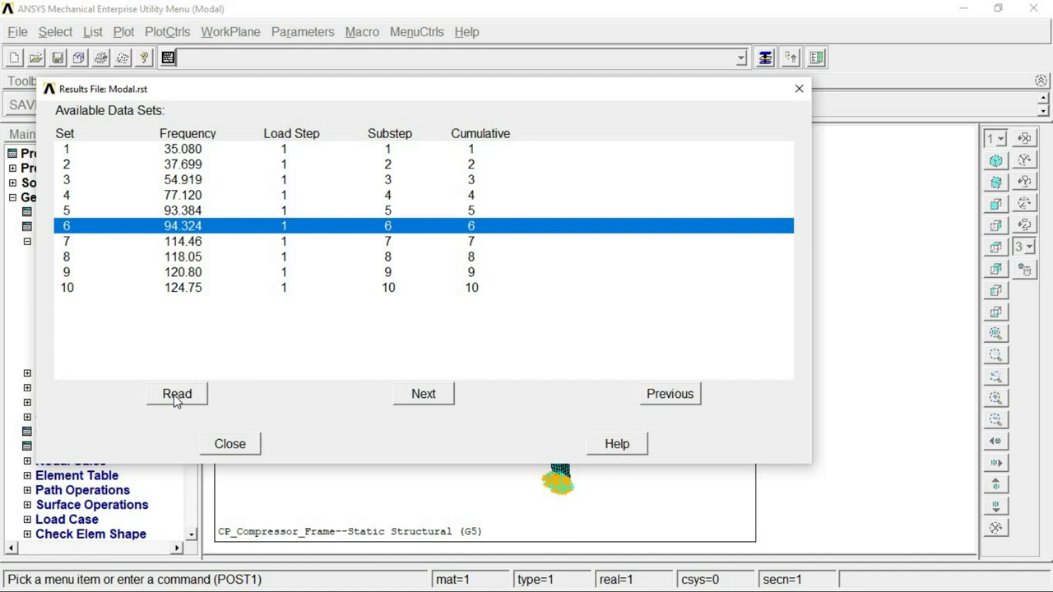
{"action": "left_click", "coordinate": [202, 163]}
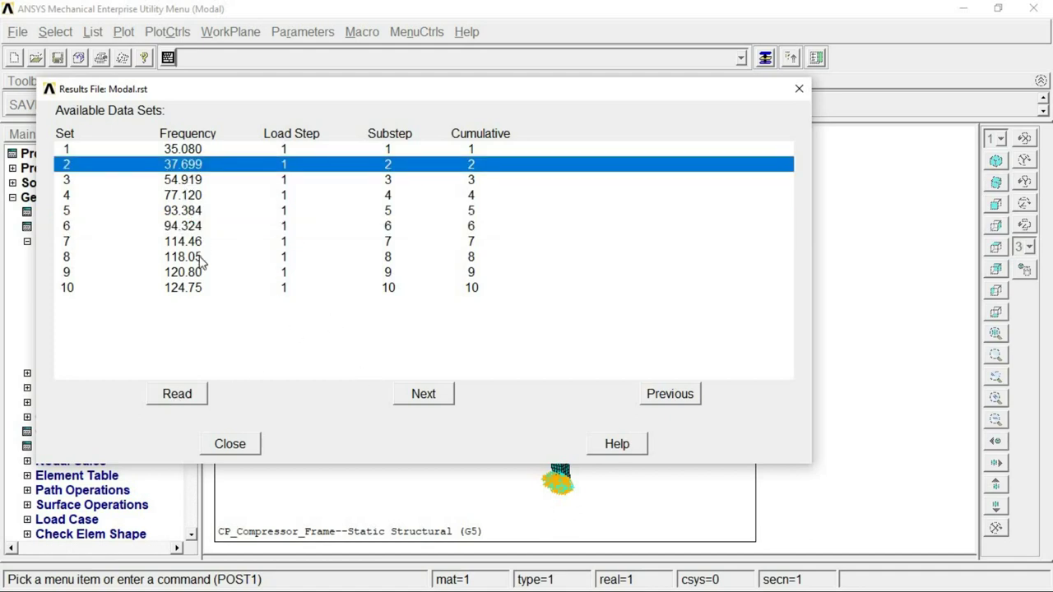
{"action": "left_click", "coordinate": [181, 227]}
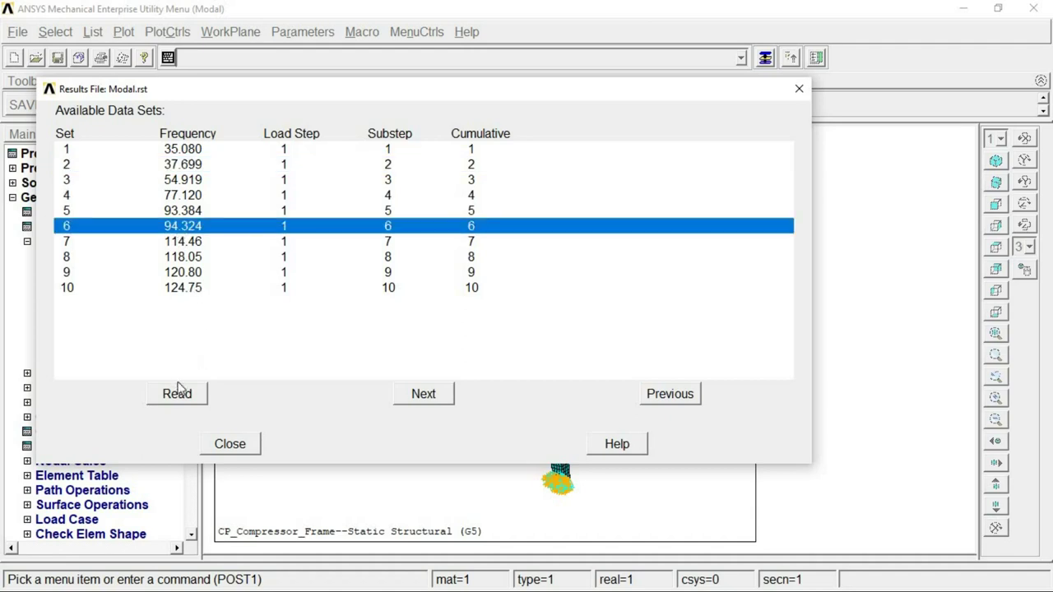
{"action": "left_click", "coordinate": [176, 393]}
{"action": "left_click", "coordinate": [228, 445]}
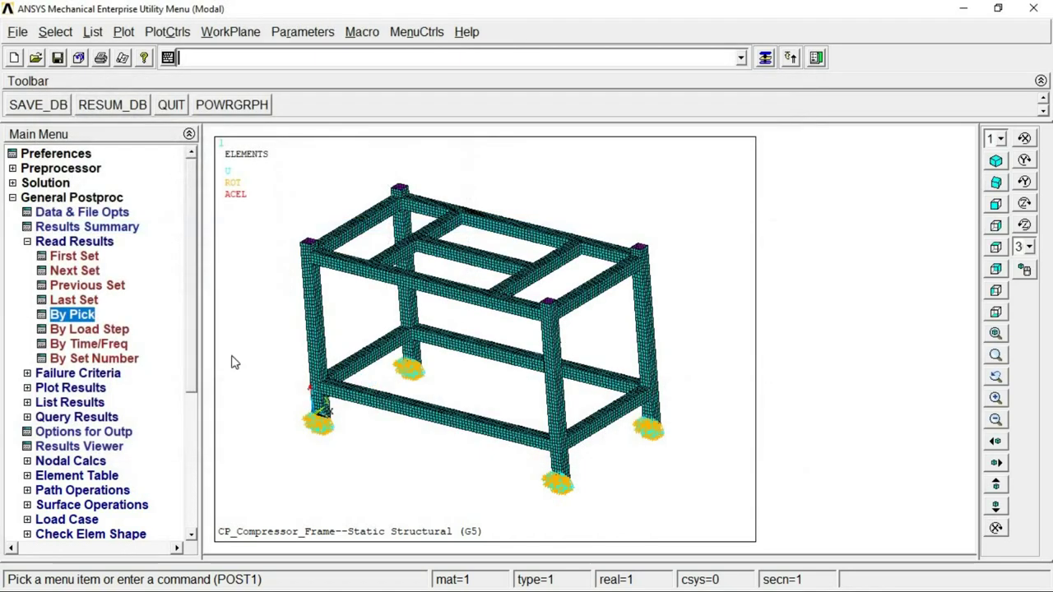
- Plot the nodal displacement vector sum contour with the deformed shape only
{"action": "left_click", "coordinate": [69, 392]}
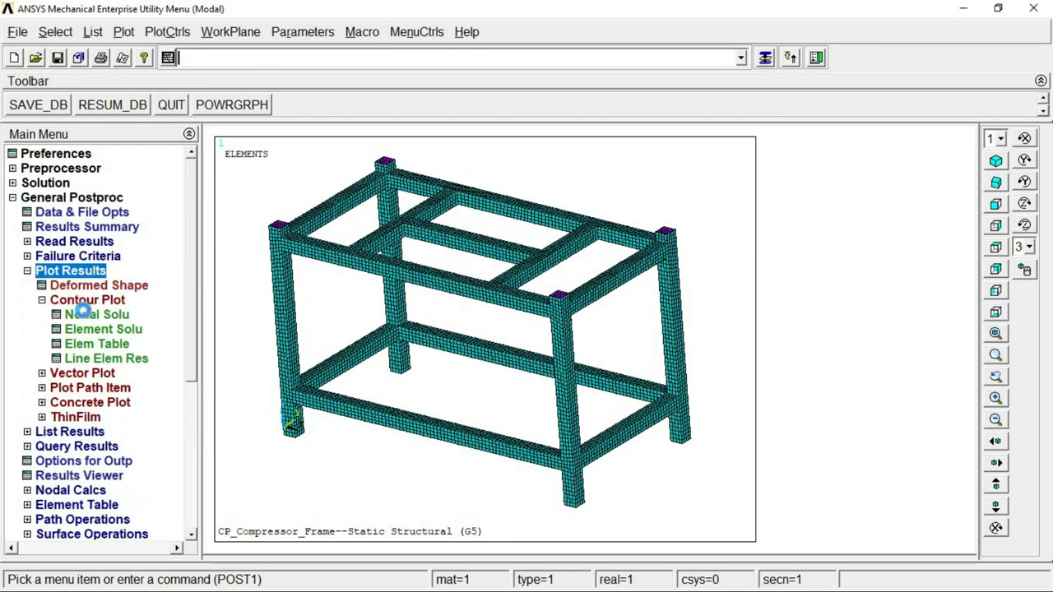
{"action": "left_click", "coordinate": [86, 314]}
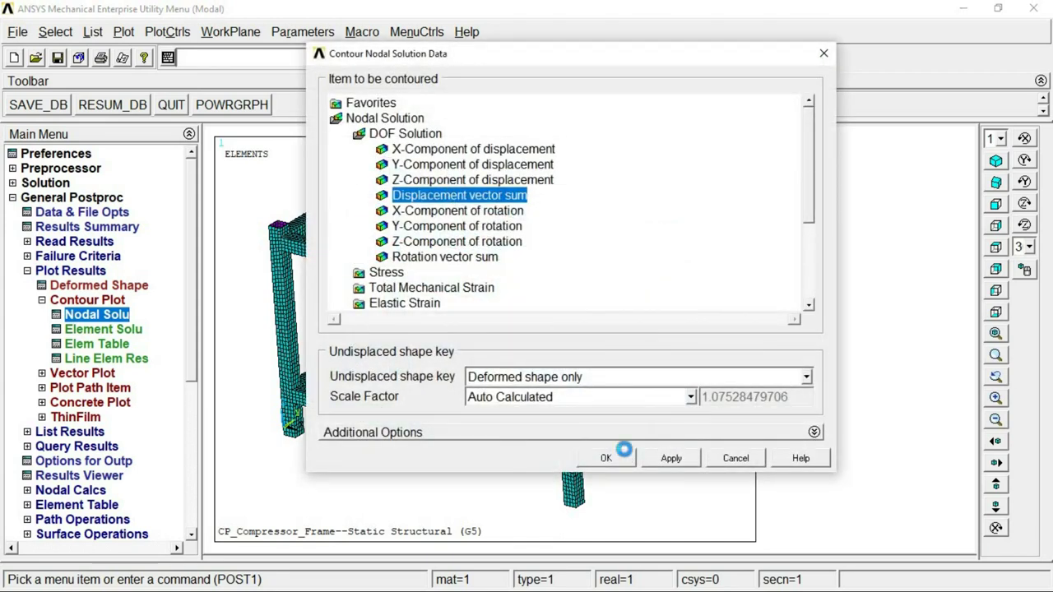
{"action": "left_click", "coordinate": [623, 453]}
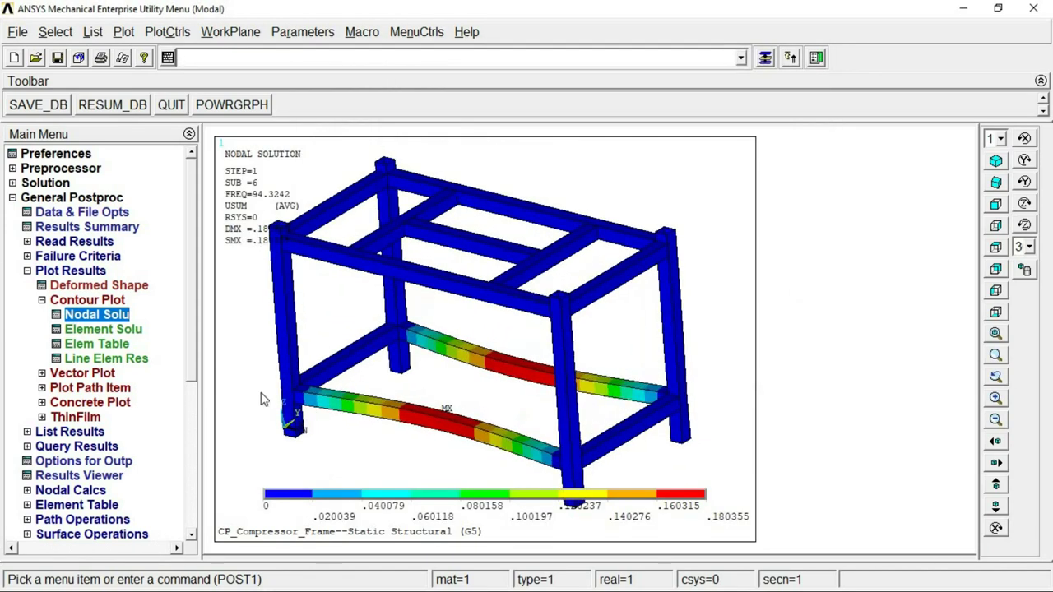
- Plot the Y-component of displacement as a nodal contour on the deformed shape only
{"action": "left_click", "coordinate": [96, 315]}
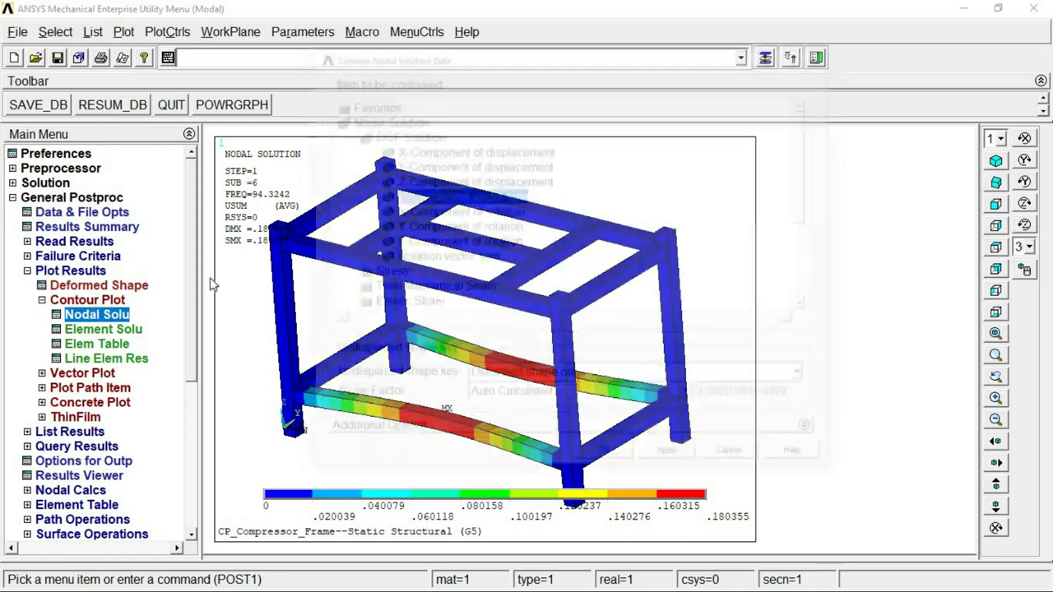
{"action": "left_click", "coordinate": [435, 150]}
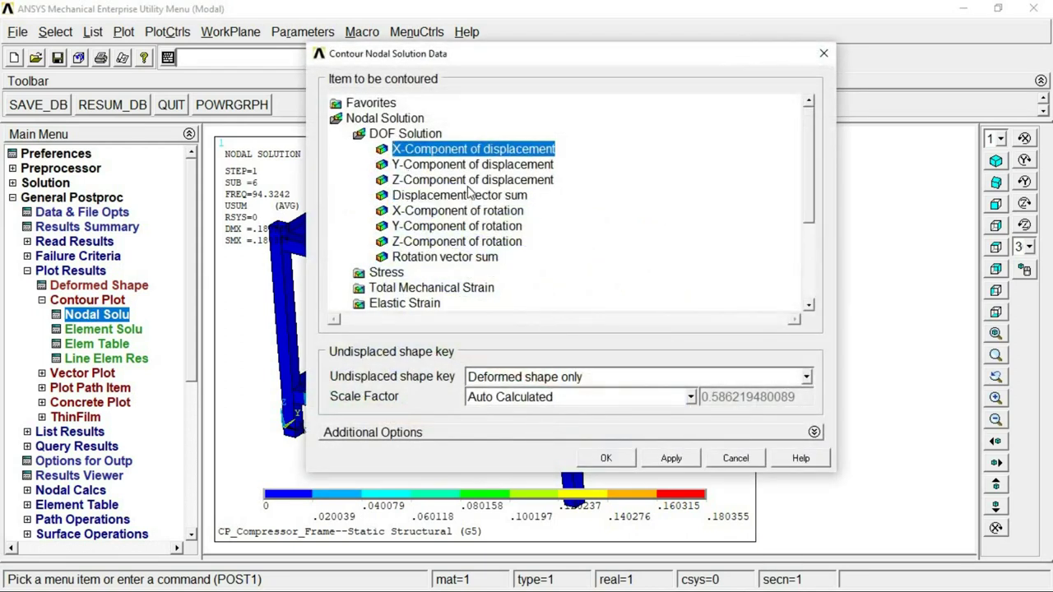
{"action": "left_click", "coordinate": [440, 166]}
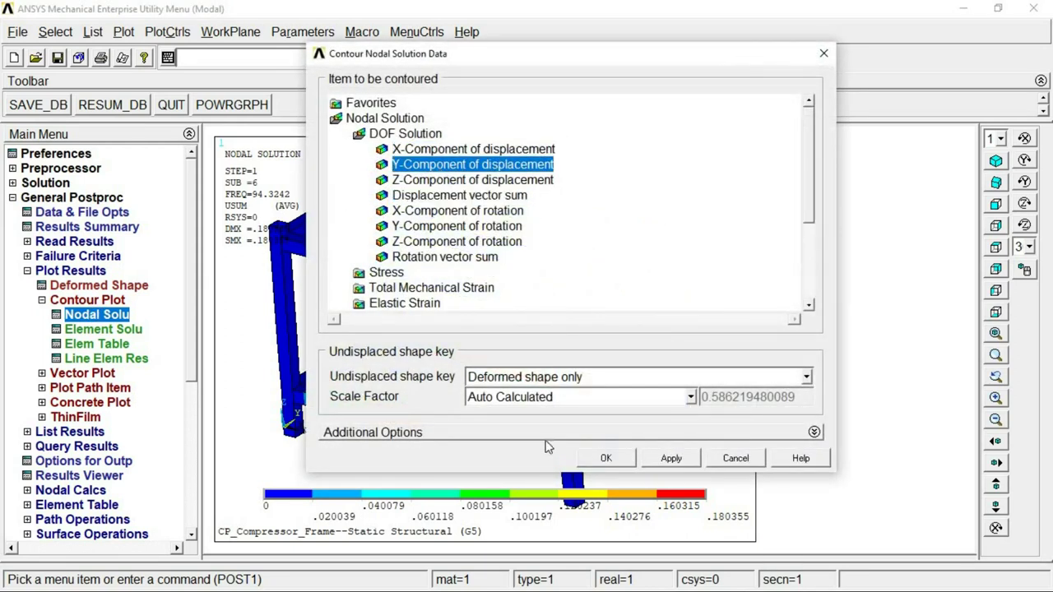
{"action": "left_click", "coordinate": [611, 458]}
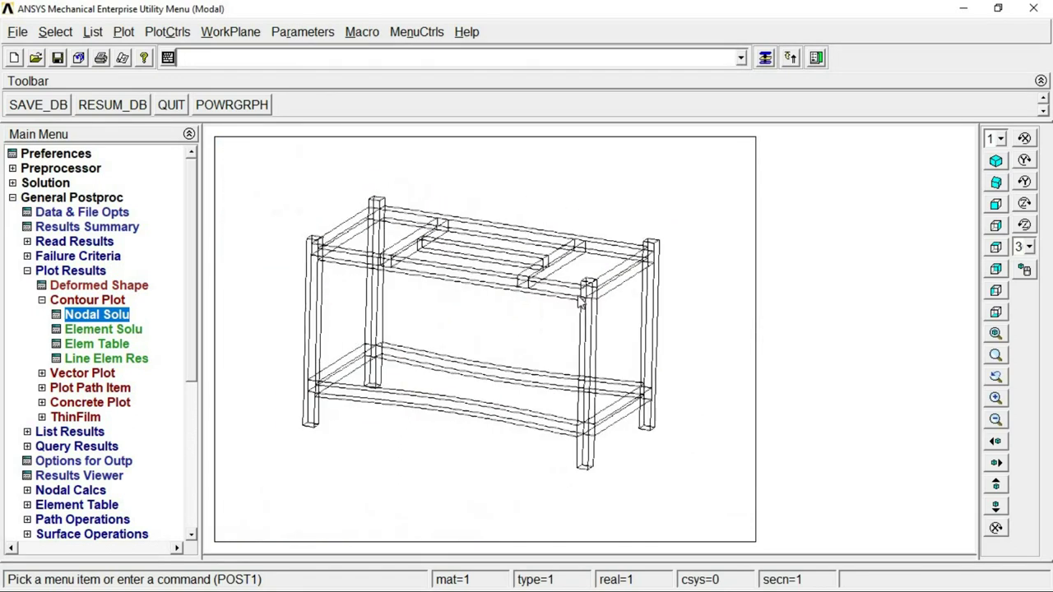
- Try to plot the von Mises stress as a nodal contour and dismiss the warning
{"action": "left_click", "coordinate": [93, 316]}
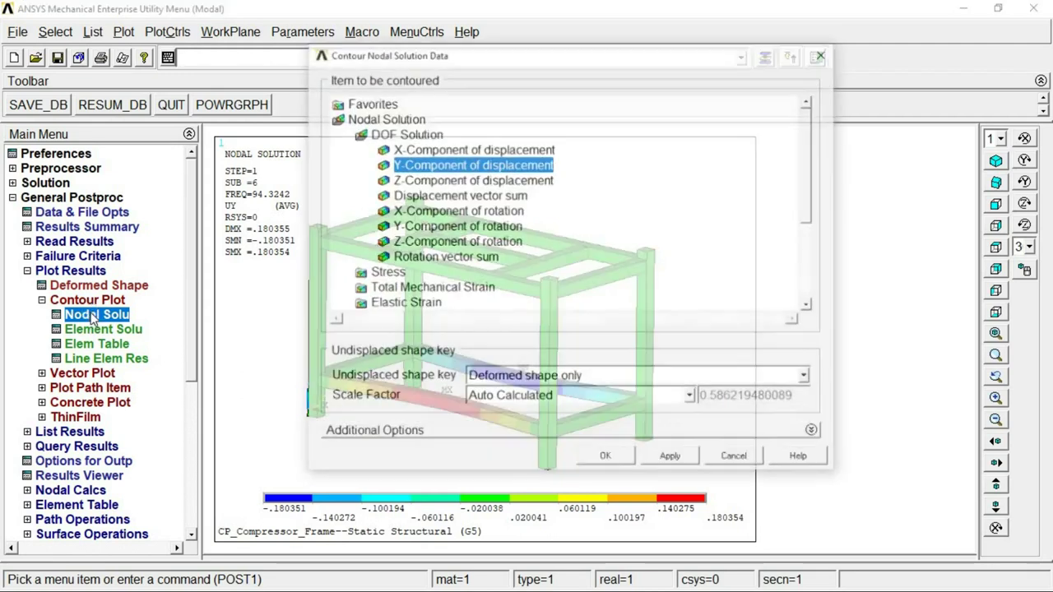
{"action": "left_click", "coordinate": [388, 135]}
{"action": "left_click", "coordinate": [414, 164]}
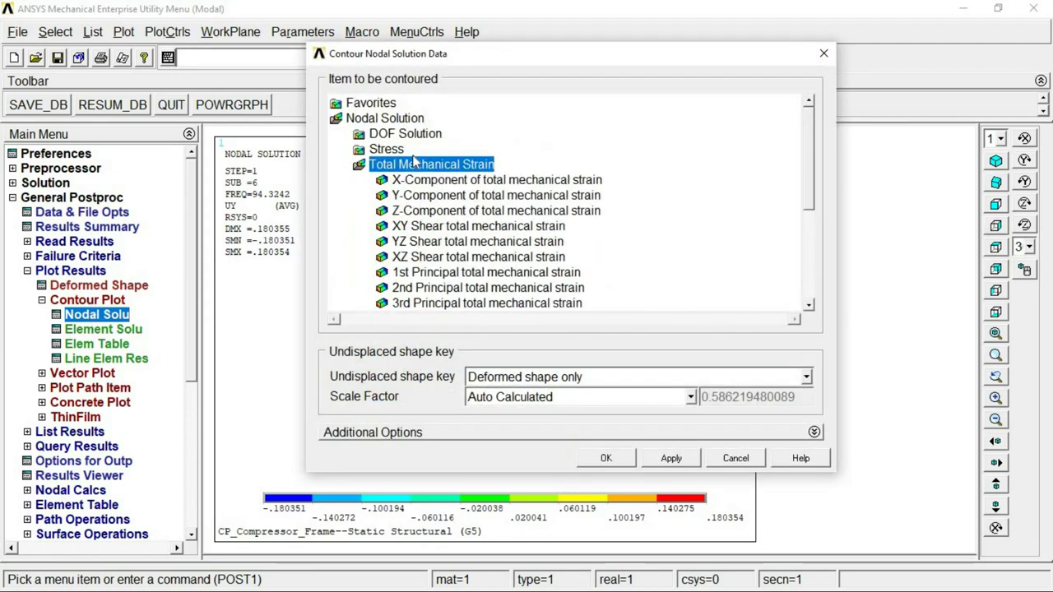
{"action": "left_click", "coordinate": [385, 150]}
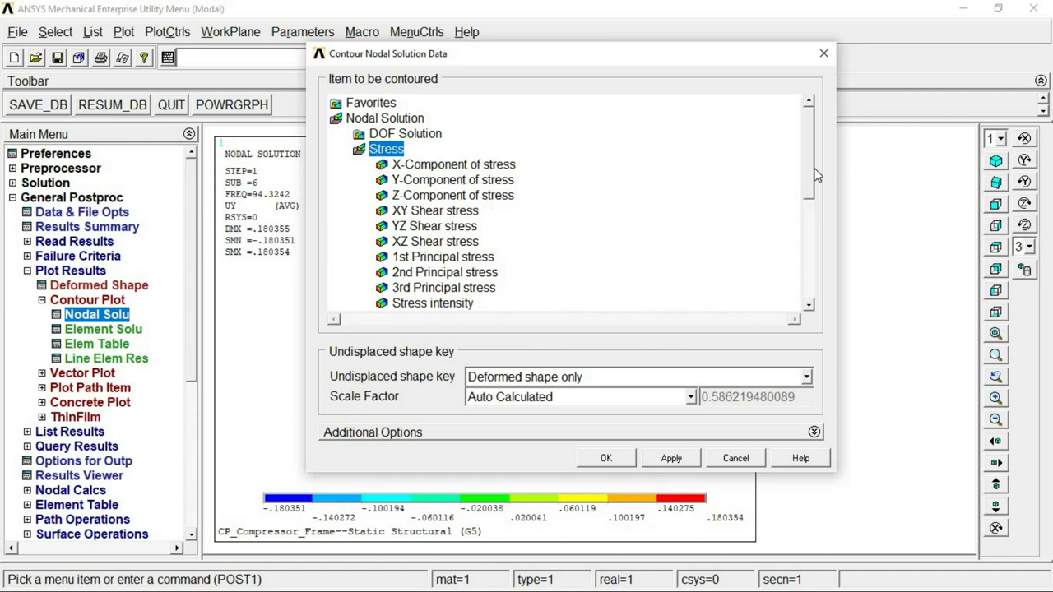
{"action": "scroll", "coordinate": [810, 202], "scroll_direction": "down", "scroll_amount": 1}
{"action": "left_click", "coordinate": [436, 275]}
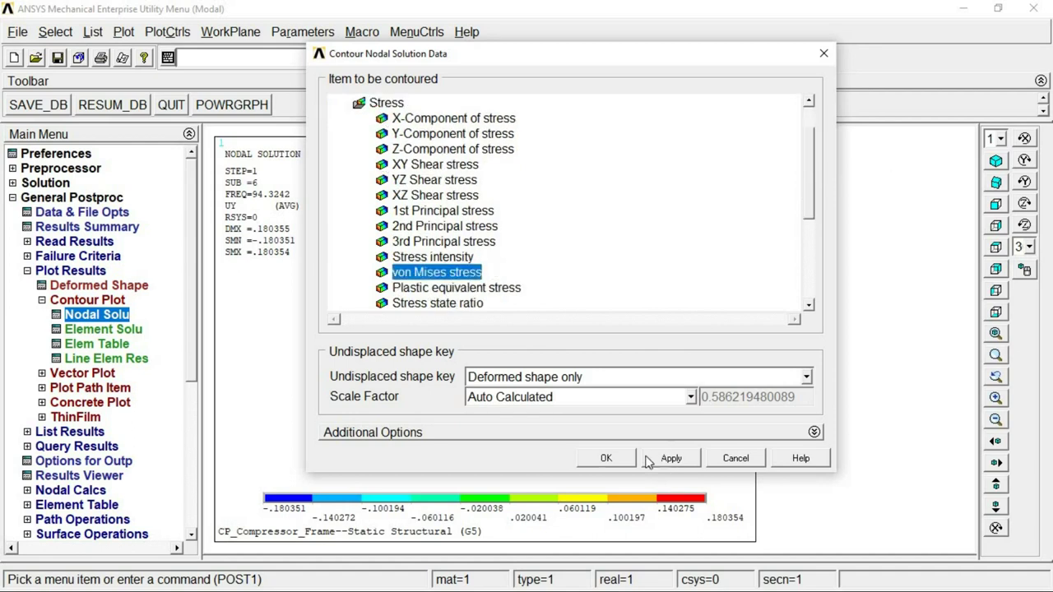
{"action": "left_click", "coordinate": [604, 458]}
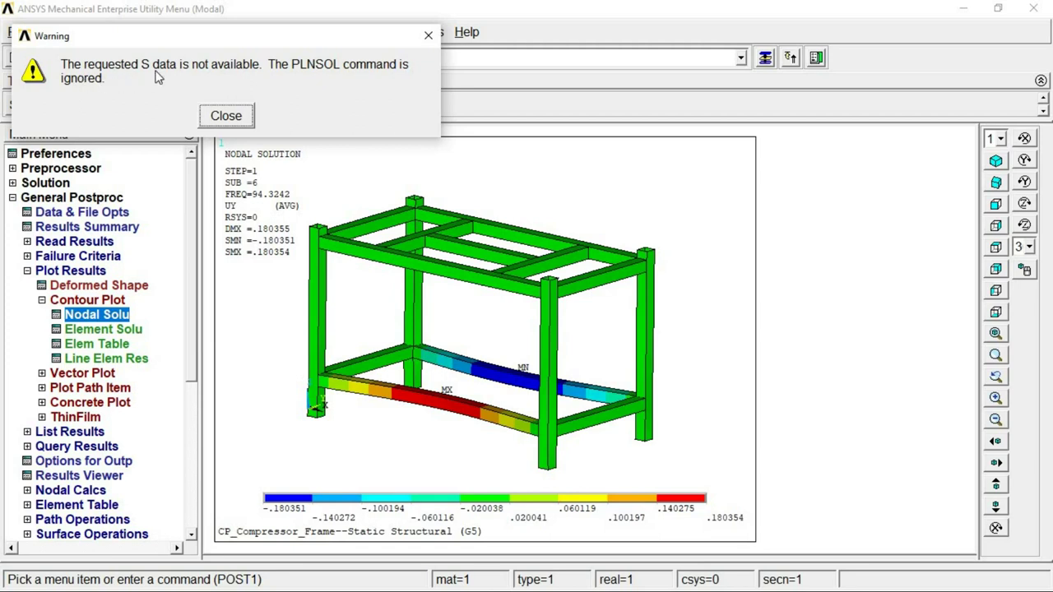
{"action": "left_click", "coordinate": [226, 117]}
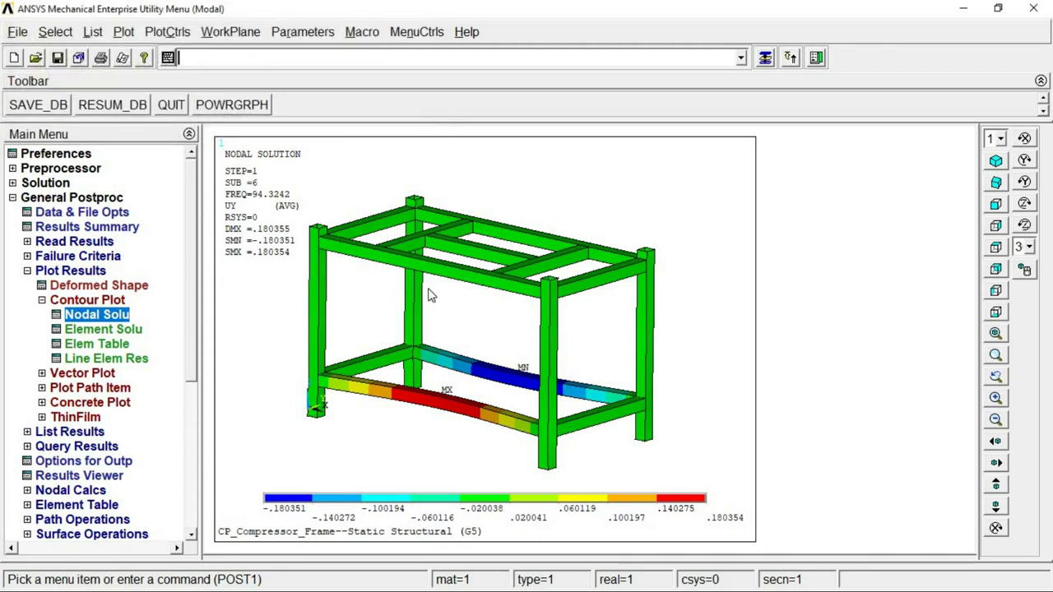
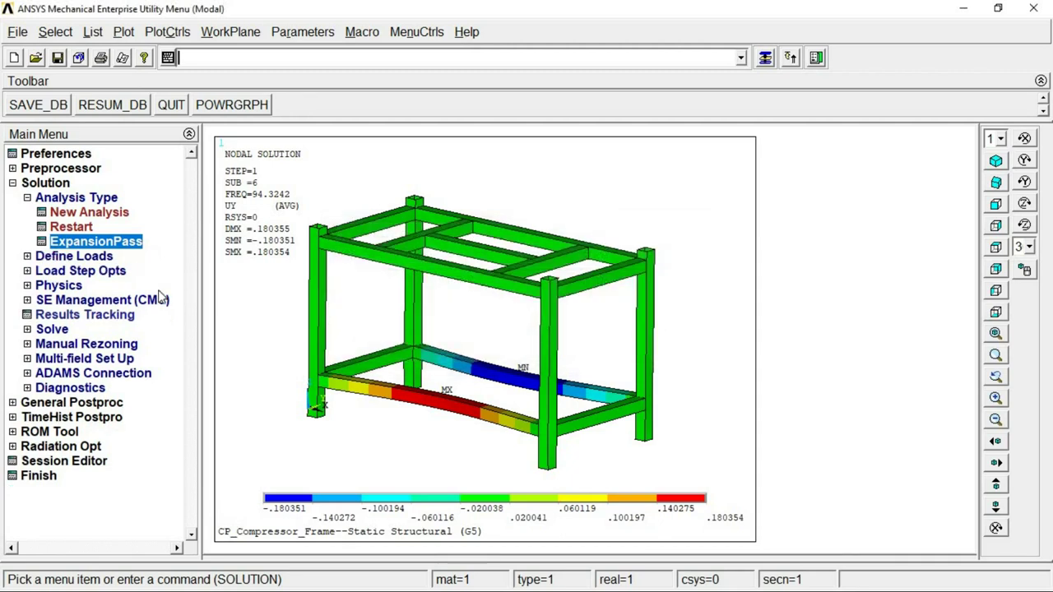
- Set the expansion pass to expand ALL solutions, with a 0 to 0 range, element results calculated and phase angle ALL
{"action": "left_click", "coordinate": [65, 202]}
{"action": "left_click", "coordinate": [65, 201]}
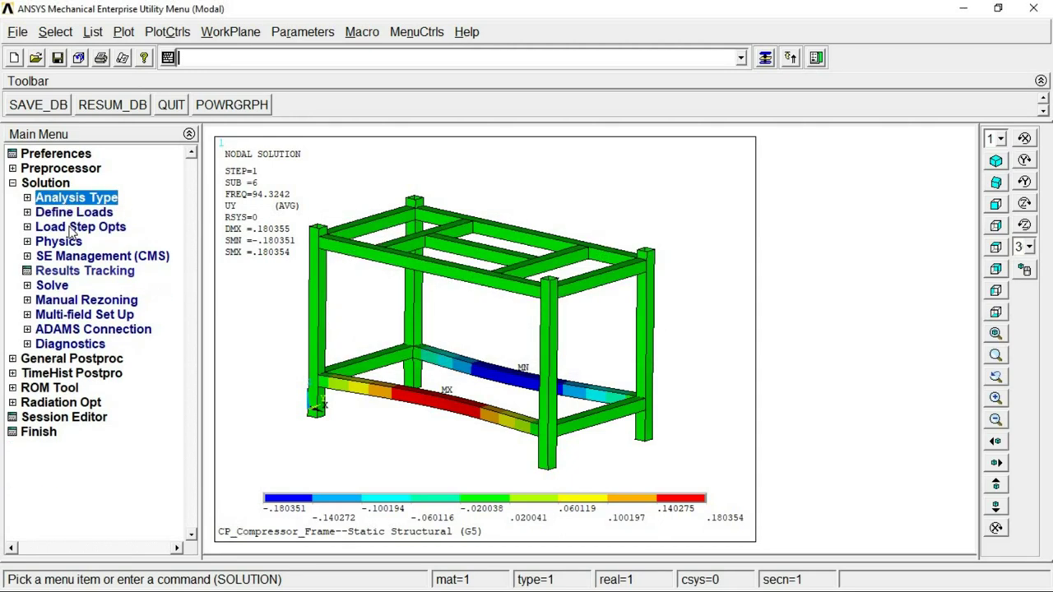
{"action": "left_click", "coordinate": [72, 228]}
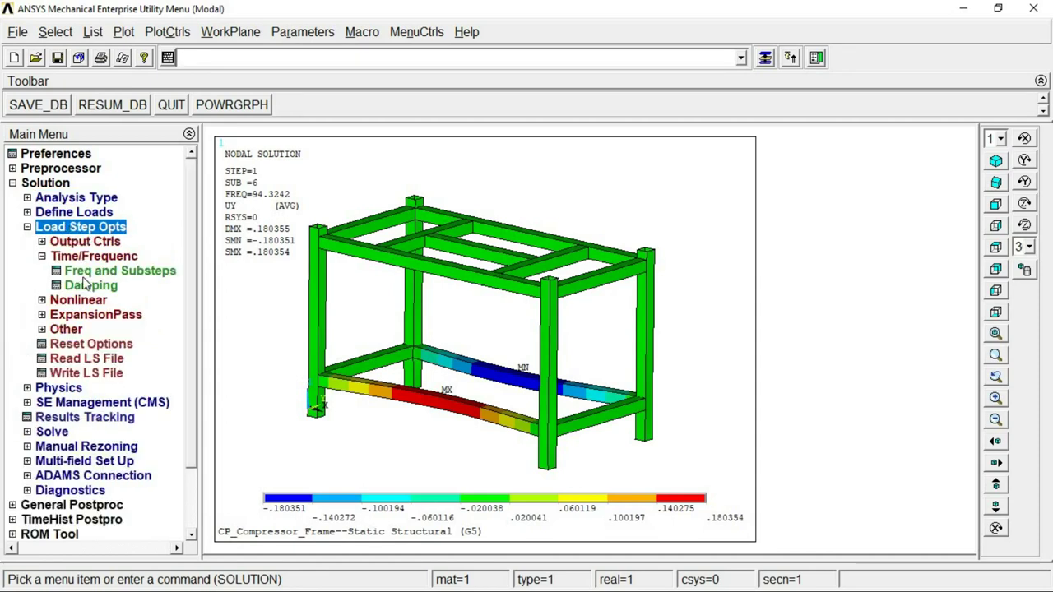
{"action": "left_click", "coordinate": [82, 315]}
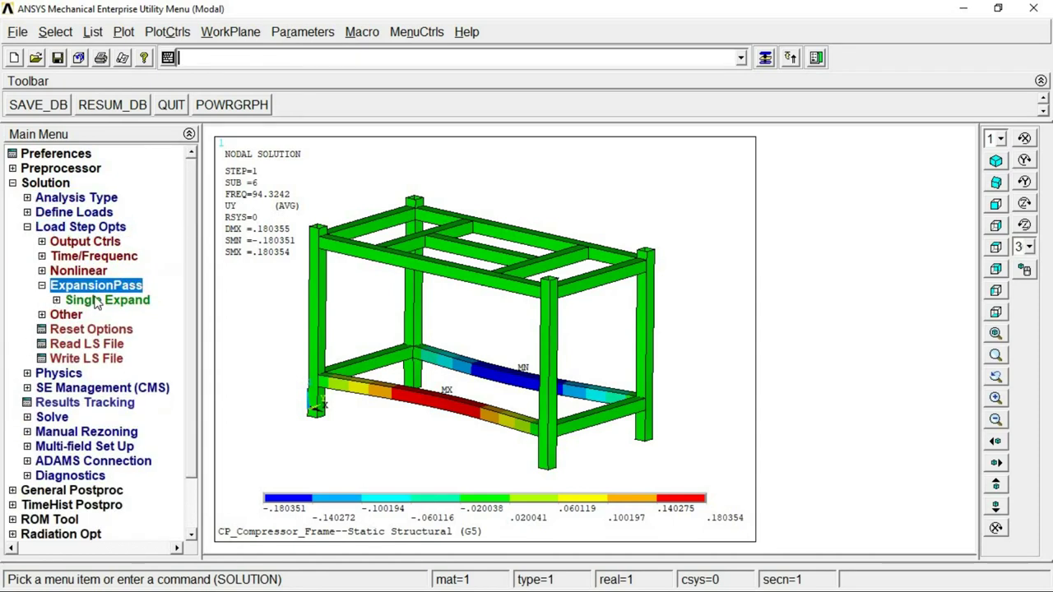
{"action": "left_click", "coordinate": [97, 301]}
{"action": "left_click", "coordinate": [123, 343]}
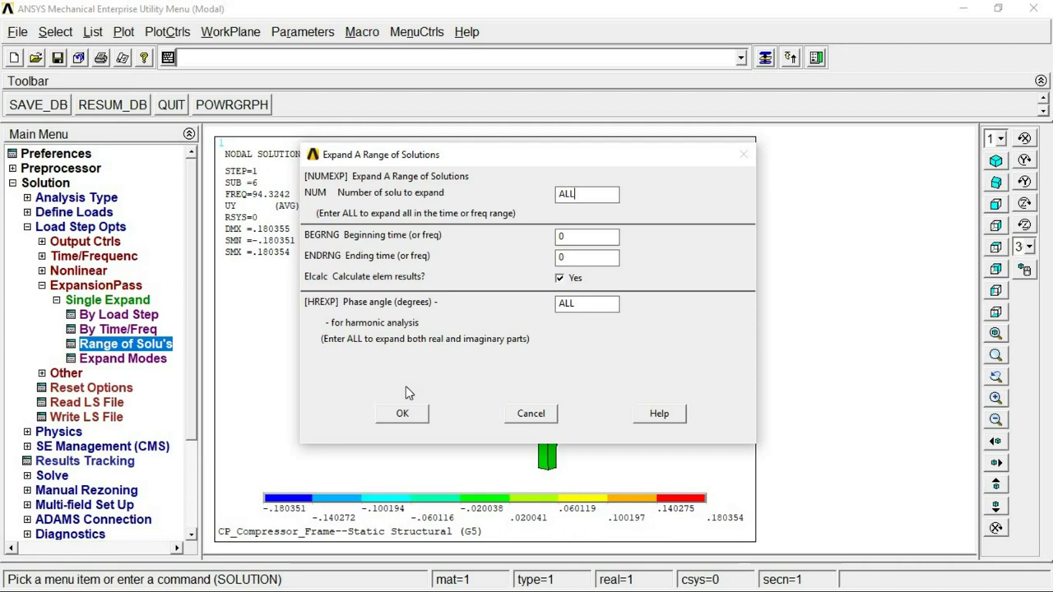
{"action": "left_click", "coordinate": [404, 413]}
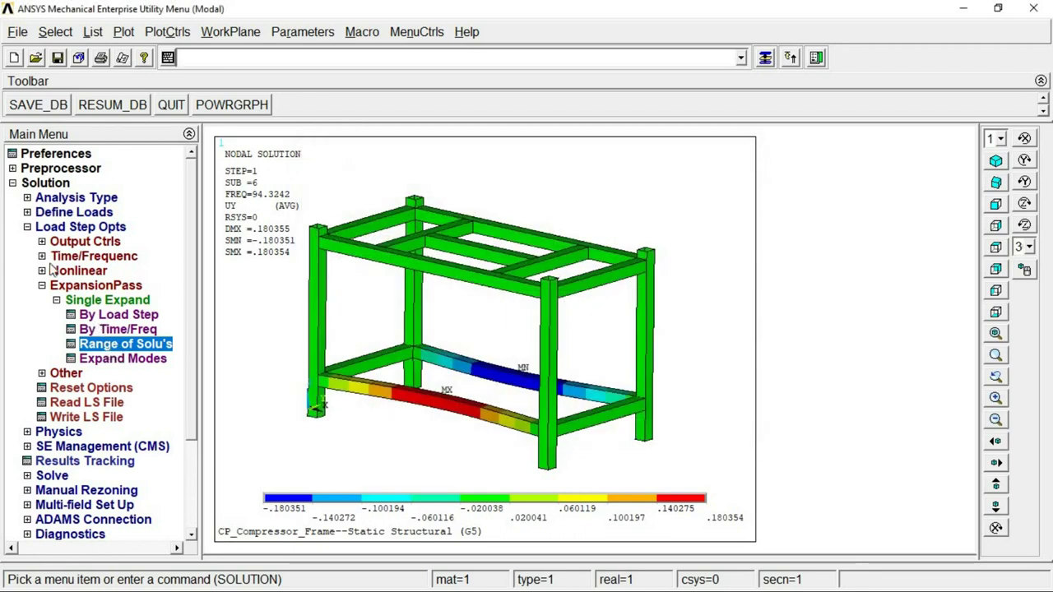
- Solve the current load step for the expansion pass and close the solution note and status listing
{"action": "left_click", "coordinate": [52, 182]}
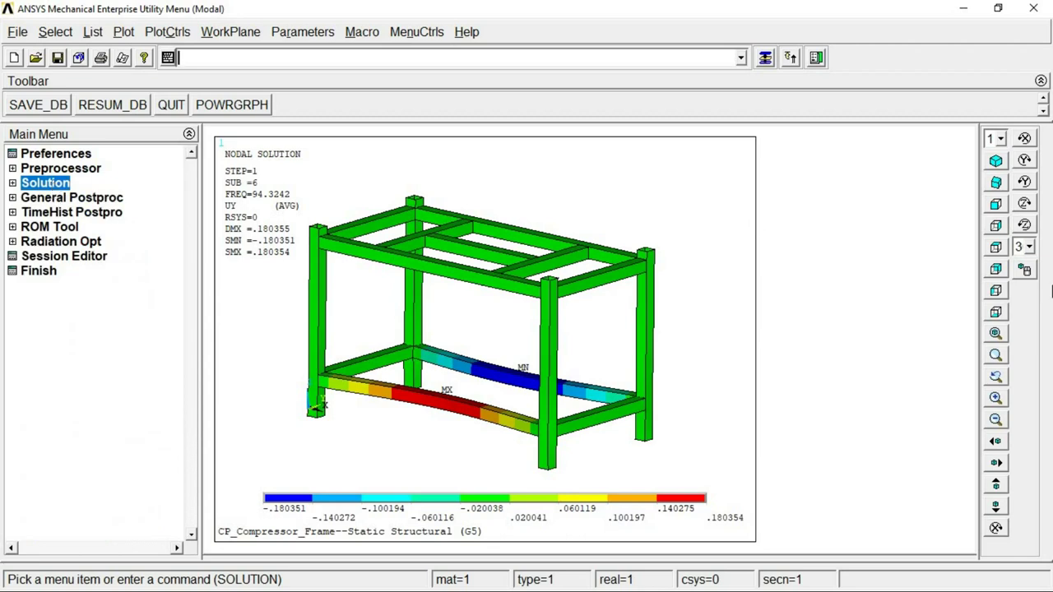
{"action": "left_click", "coordinate": [64, 184]}
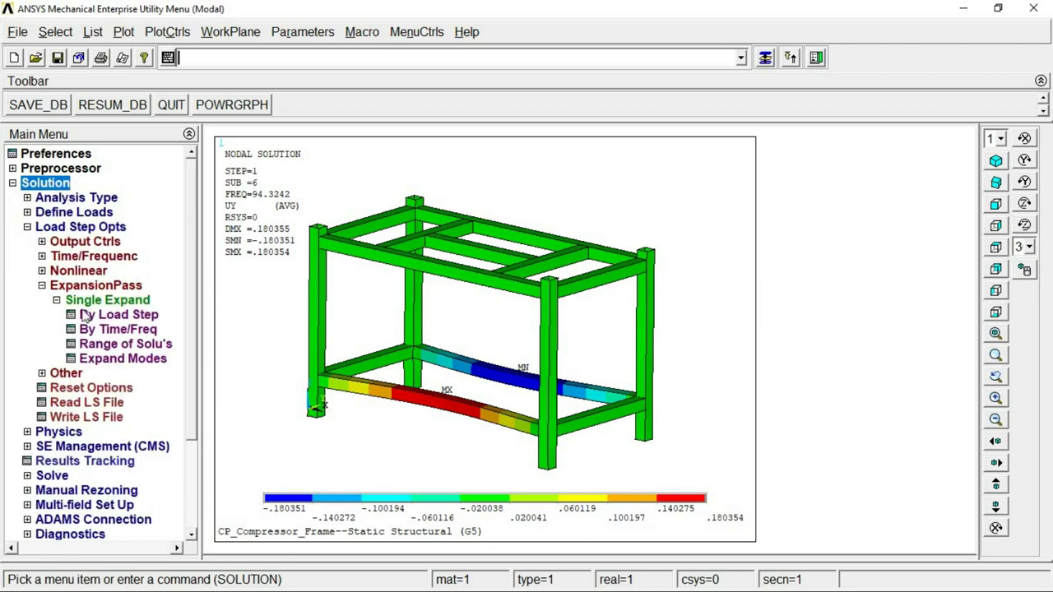
{"action": "left_click", "coordinate": [75, 227]}
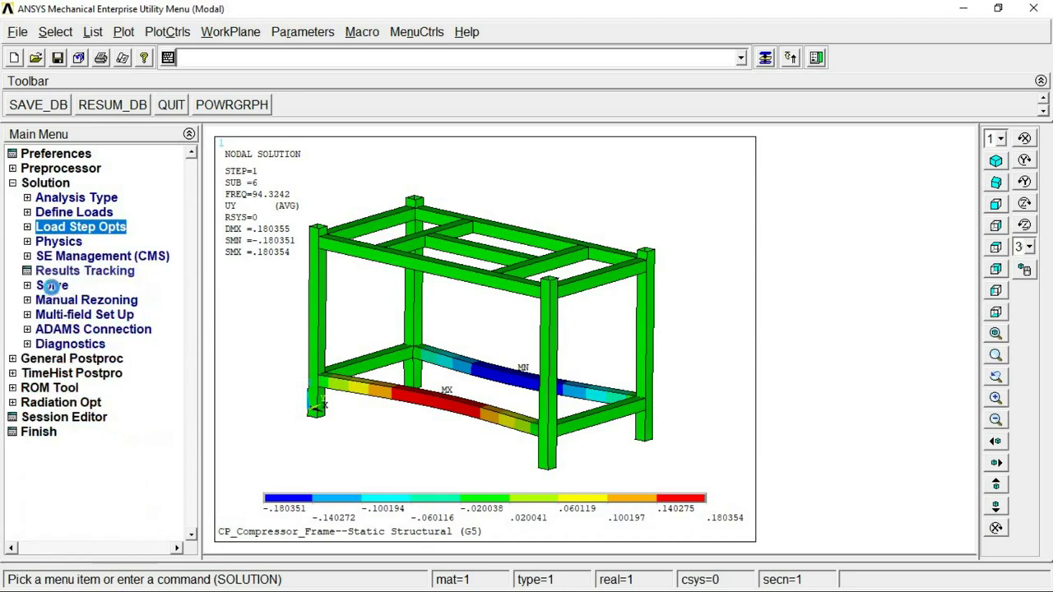
{"action": "left_click", "coordinate": [55, 285]}
{"action": "left_click", "coordinate": [75, 301]}
{"action": "left_click_drag", "start_coordinate": [692, 240], "coordinate": [726, 271]}
{"action": "left_click", "coordinate": [715, 260]}
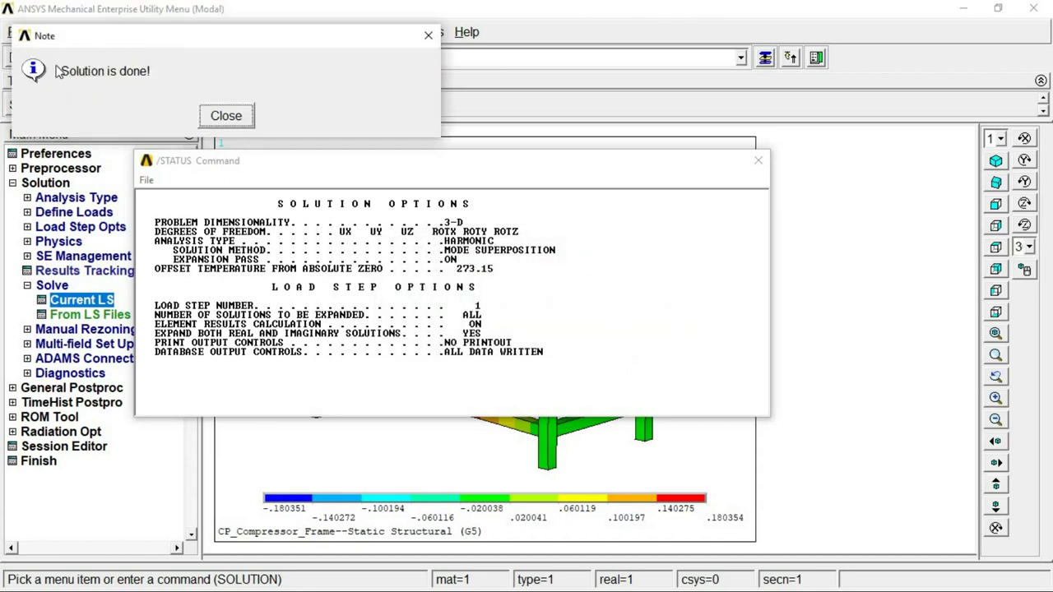
{"action": "left_click", "coordinate": [223, 116]}
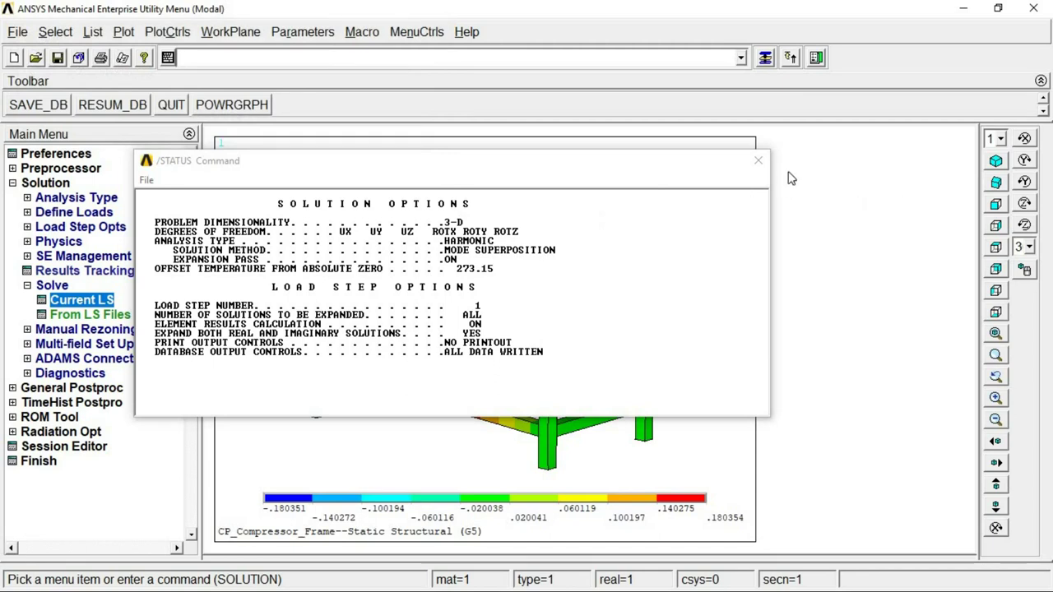
{"action": "left_click", "coordinate": [757, 160]}
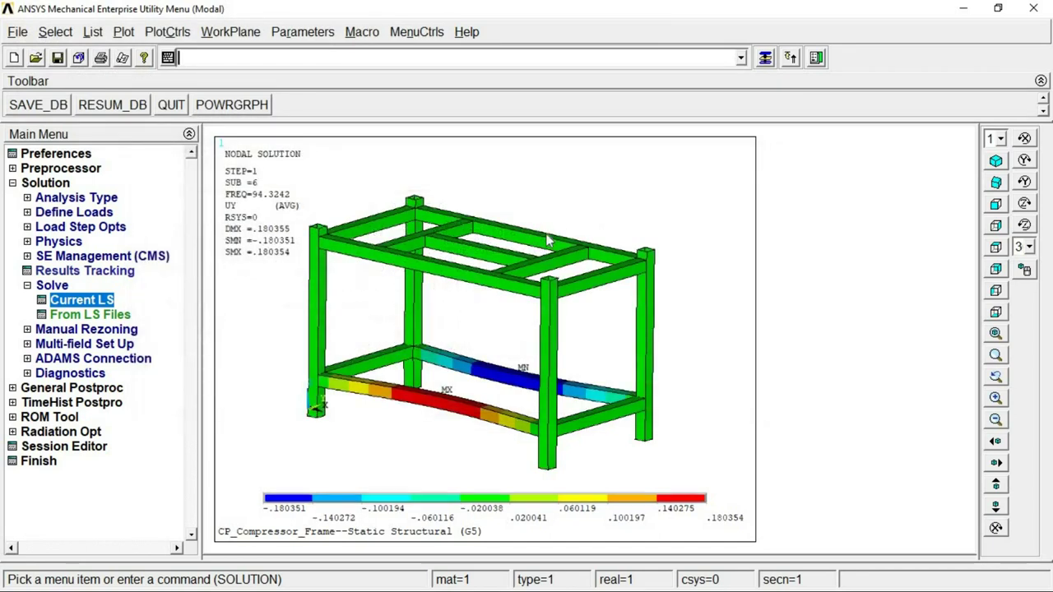
- Plot the von Mises stress as a nodal contour on the deformed shape only
{"action": "left_click", "coordinate": [45, 185]}
{"action": "left_click", "coordinate": [66, 197]}
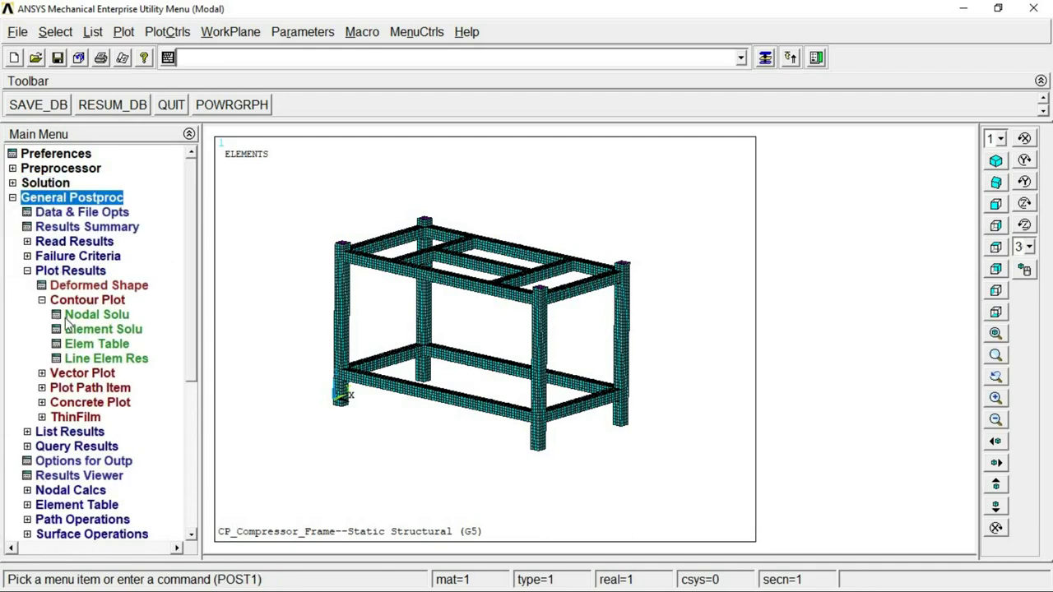
{"action": "left_click", "coordinate": [76, 315]}
{"action": "left_click", "coordinate": [386, 150]}
{"action": "left_click", "coordinate": [387, 150]}
{"action": "left_click_drag", "start_coordinate": [808, 199], "coordinate": [808, 219]}
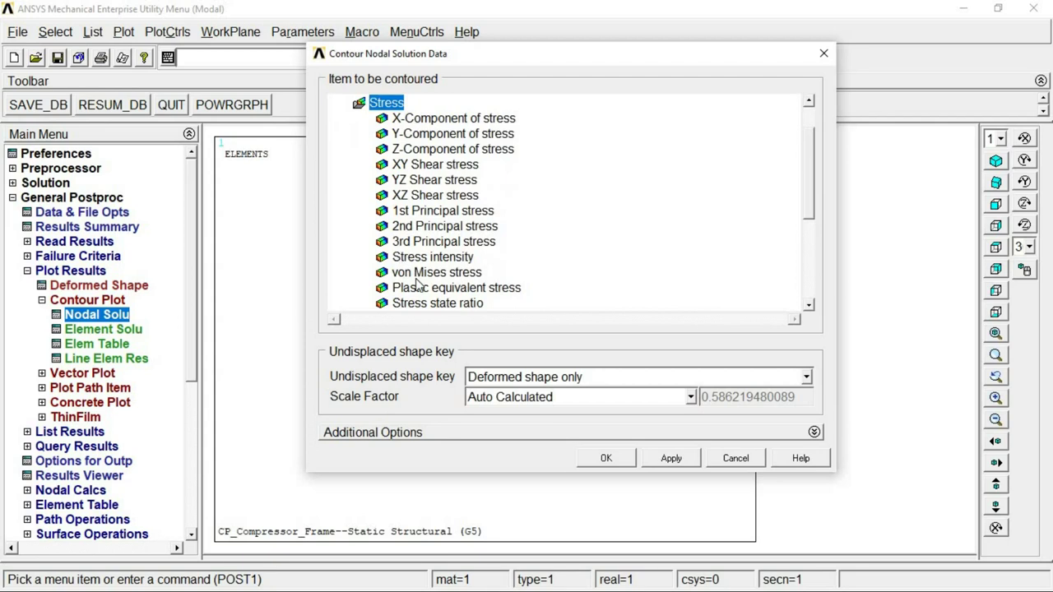
{"action": "left_click", "coordinate": [418, 272]}
{"action": "left_click", "coordinate": [622, 460]}
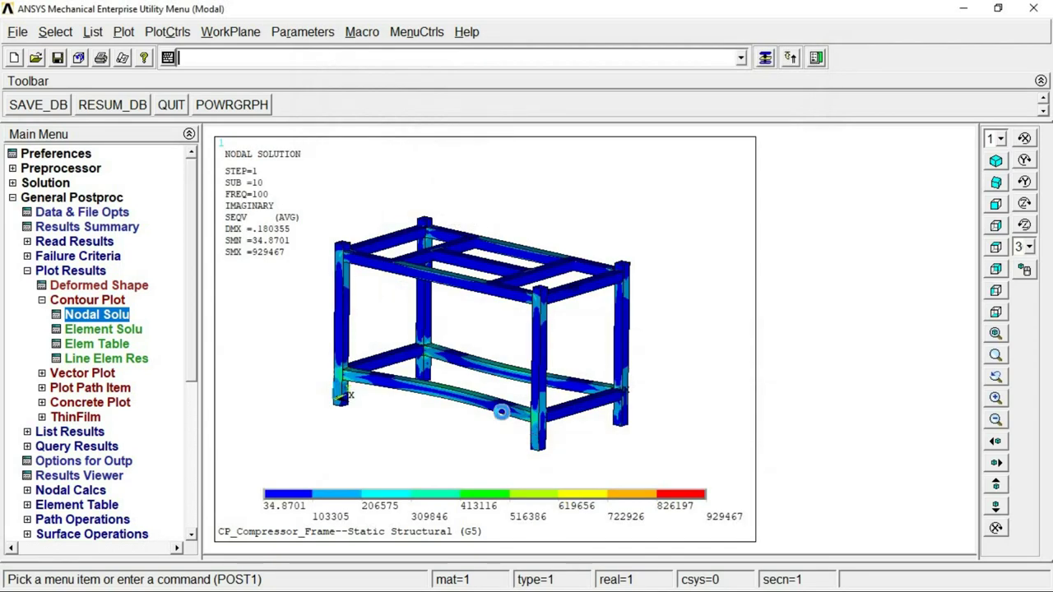
{"action": "right_click_drag", "start_coordinate": [530, 284], "coordinate": [477, 326], "text": "ctrl"}
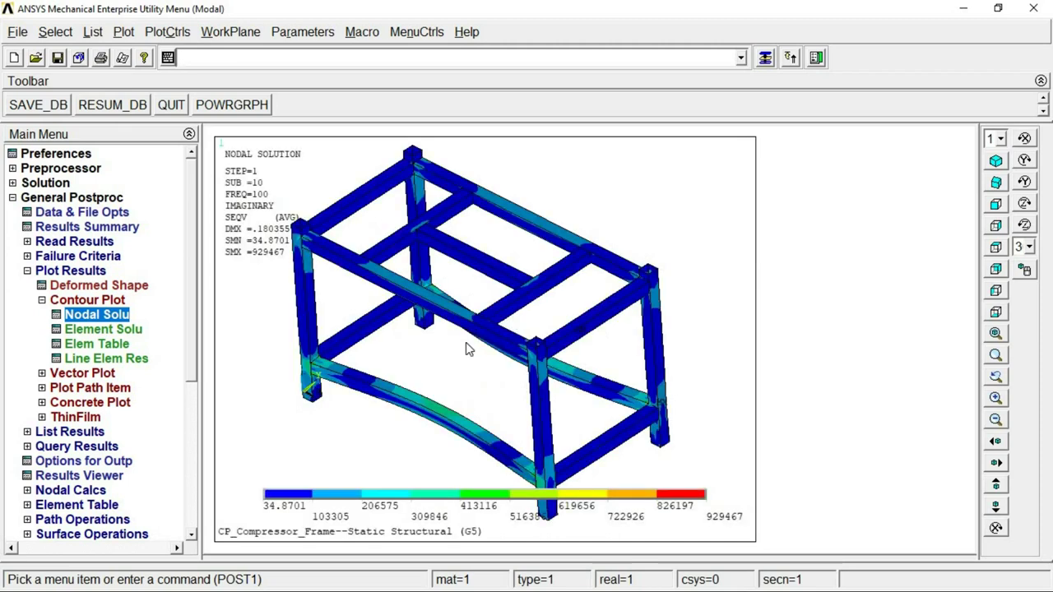
- Plot the X-component of stress as a nodal contour on the deformed shape only
{"action": "left_click", "coordinate": [107, 319]}
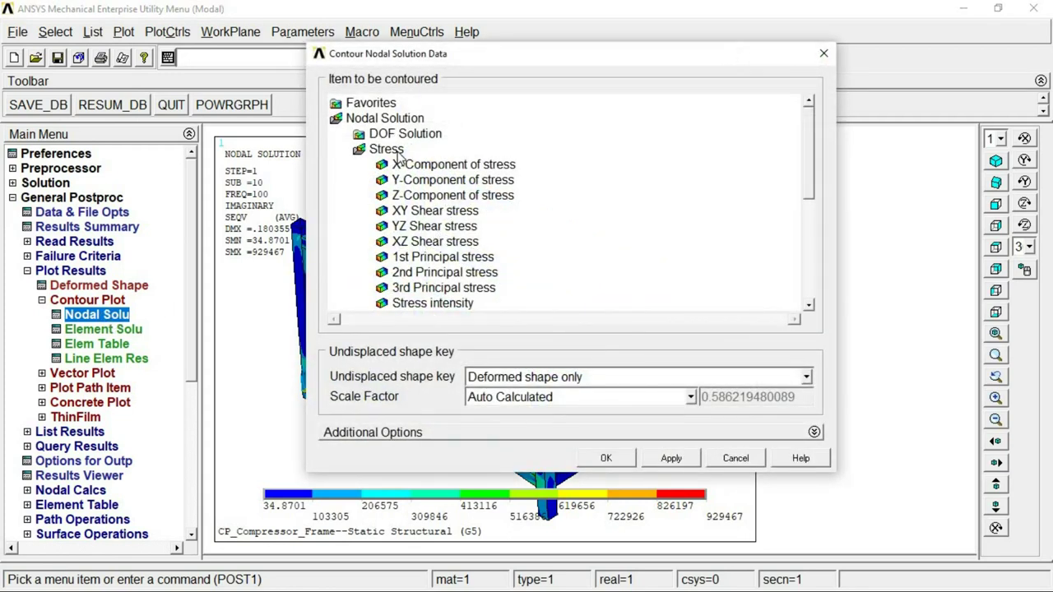
{"action": "left_click_drag", "start_coordinate": [809, 185], "coordinate": [809, 231]}
{"action": "left_click", "coordinate": [436, 210]}
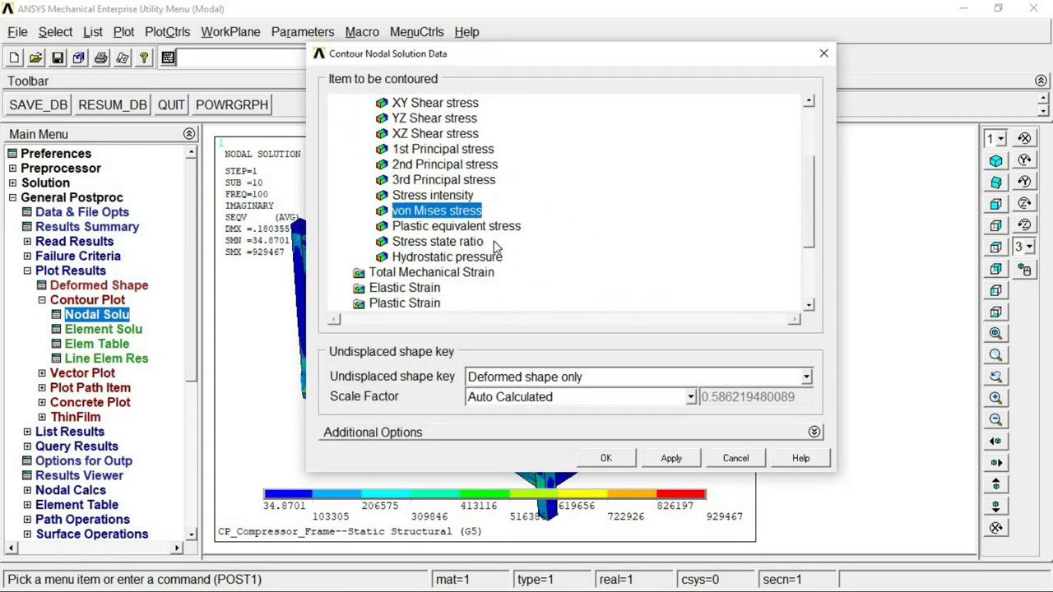
{"action": "left_click", "coordinate": [434, 197]}
{"action": "left_click_drag", "start_coordinate": [813, 181], "coordinate": [814, 125]}
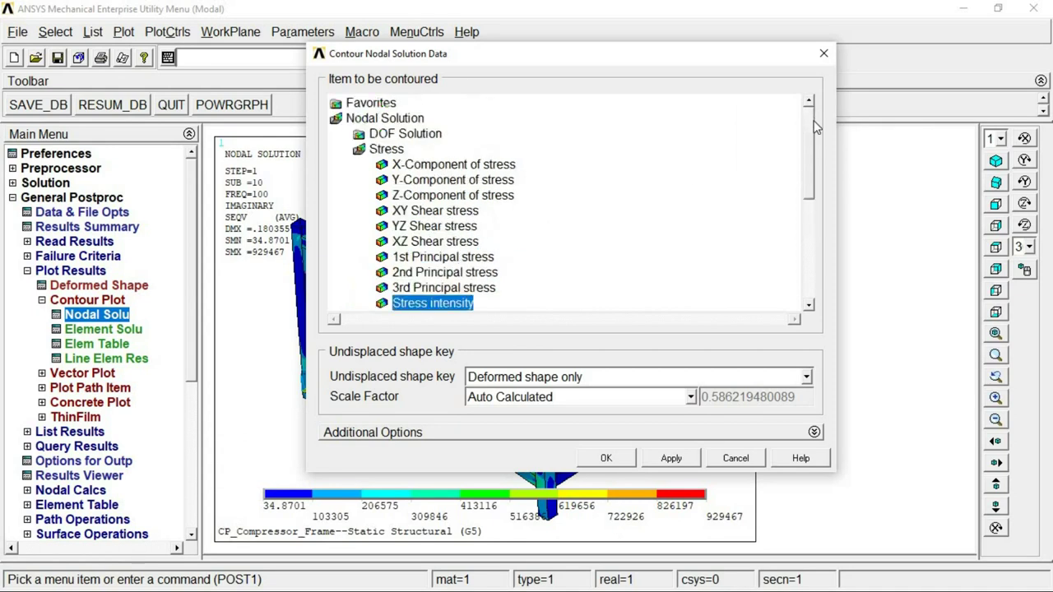
{"action": "left_click", "coordinate": [483, 167]}
{"action": "left_click", "coordinate": [629, 462]}
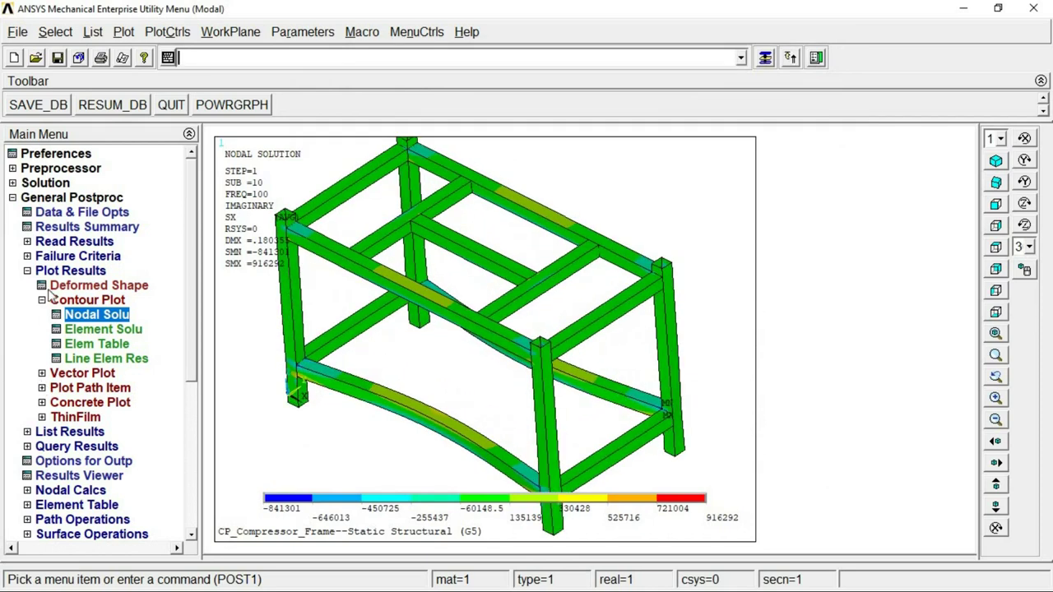
- Pick and read result set 13 (70.3 Hz, substep 7) from Modal.rst for the stress plot
{"action": "left_click", "coordinate": [74, 241]}
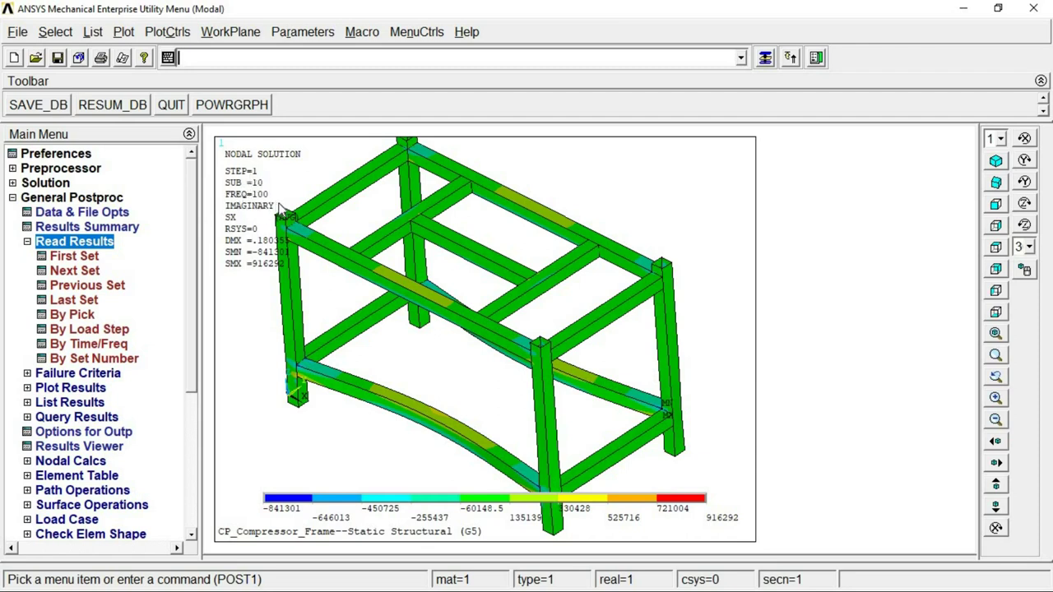
{"action": "left_click", "coordinate": [74, 317]}
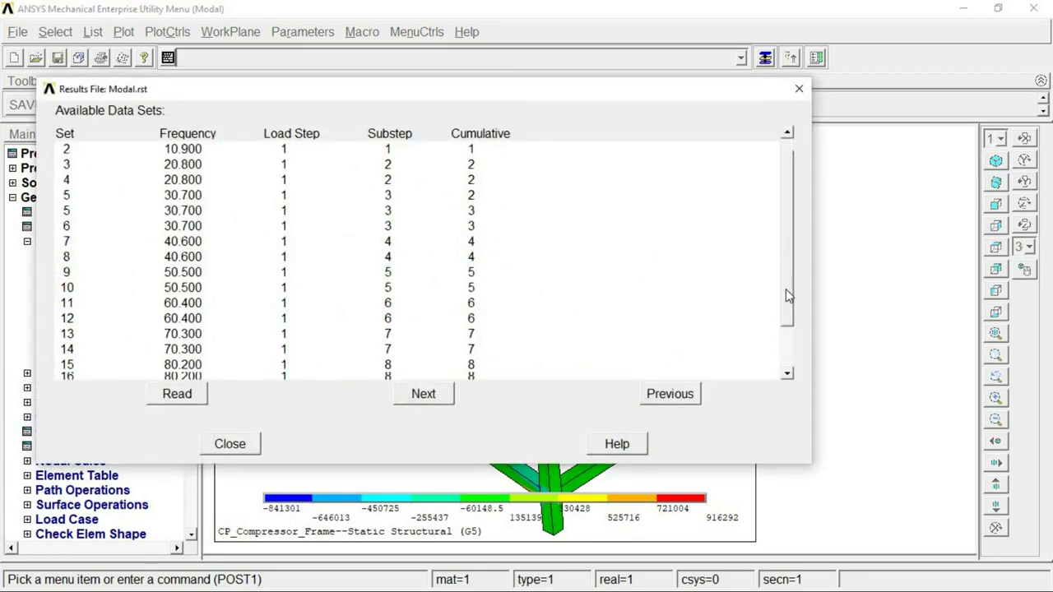
{"action": "scroll", "coordinate": [786, 300], "scroll_direction": "down", "scroll_amount": 2}
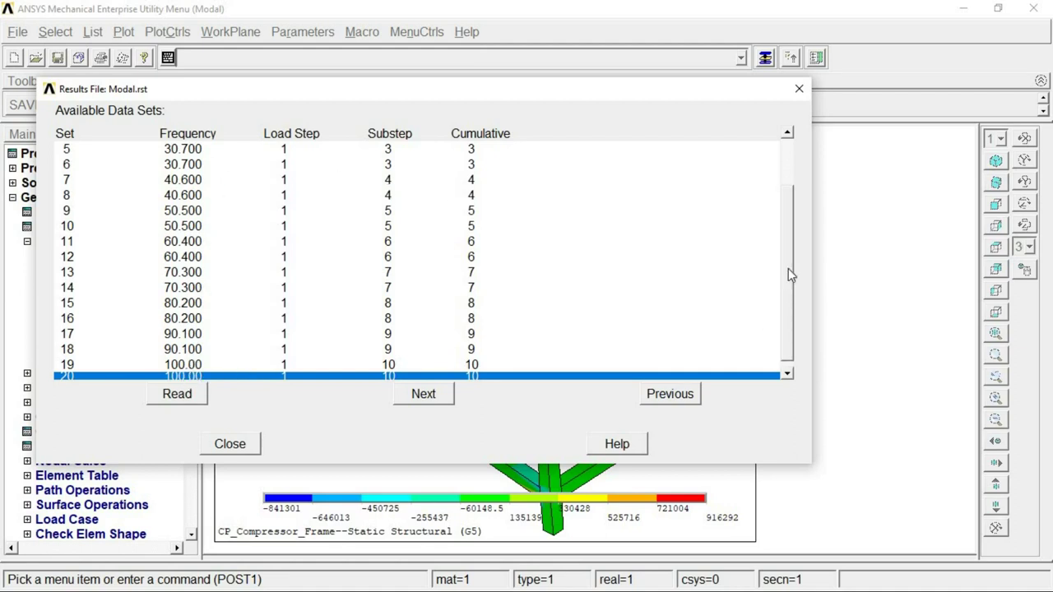
{"action": "scroll", "coordinate": [787, 274], "scroll_direction": "up", "scroll_amount": 2}
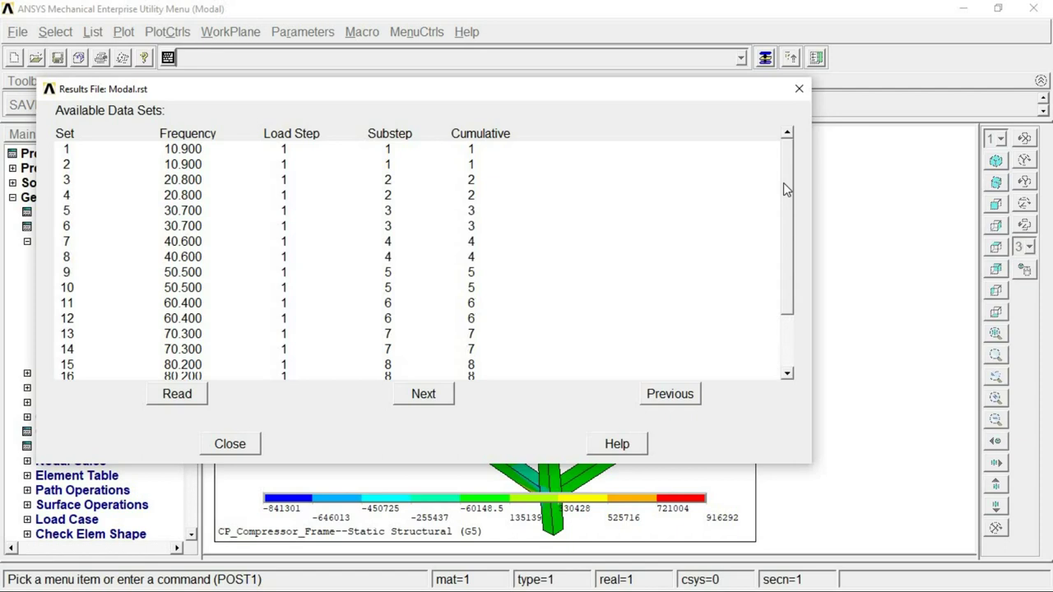
{"action": "left_click", "coordinate": [211, 227]}
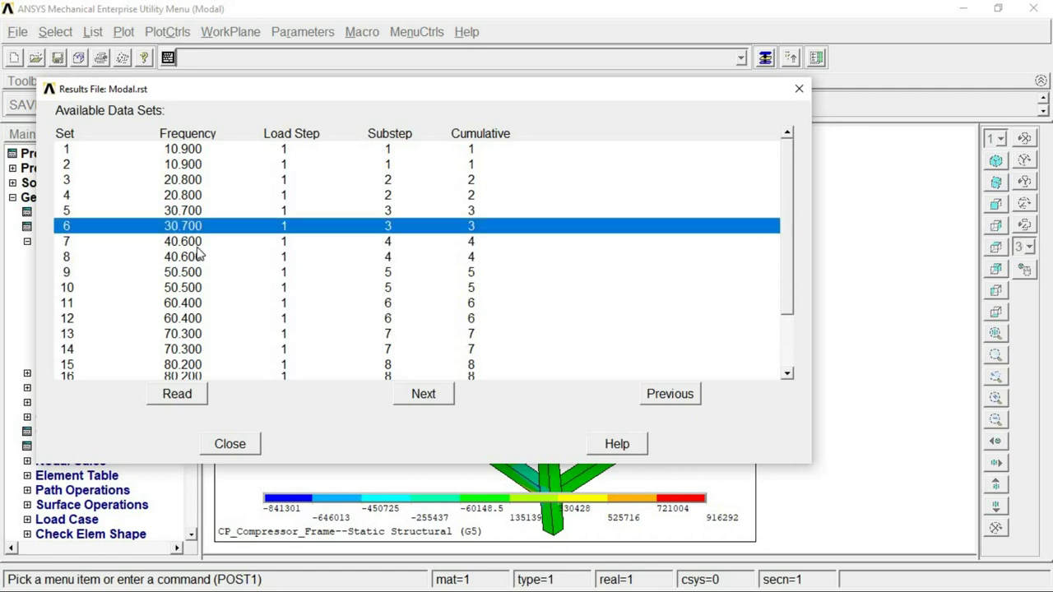
{"action": "left_click", "coordinate": [183, 350]}
{"action": "left_click", "coordinate": [192, 335]}
{"action": "left_click", "coordinate": [177, 394]}
{"action": "left_click", "coordinate": [229, 447]}
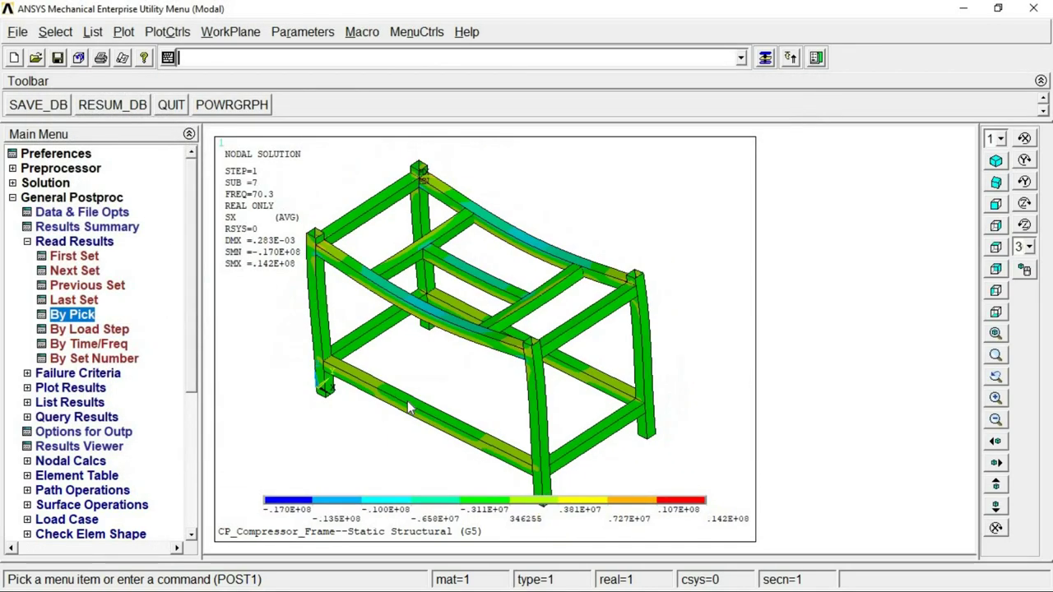
{"action": "scroll", "coordinate": [263, 205], "scroll_direction": "up", "scroll_amount": 3}
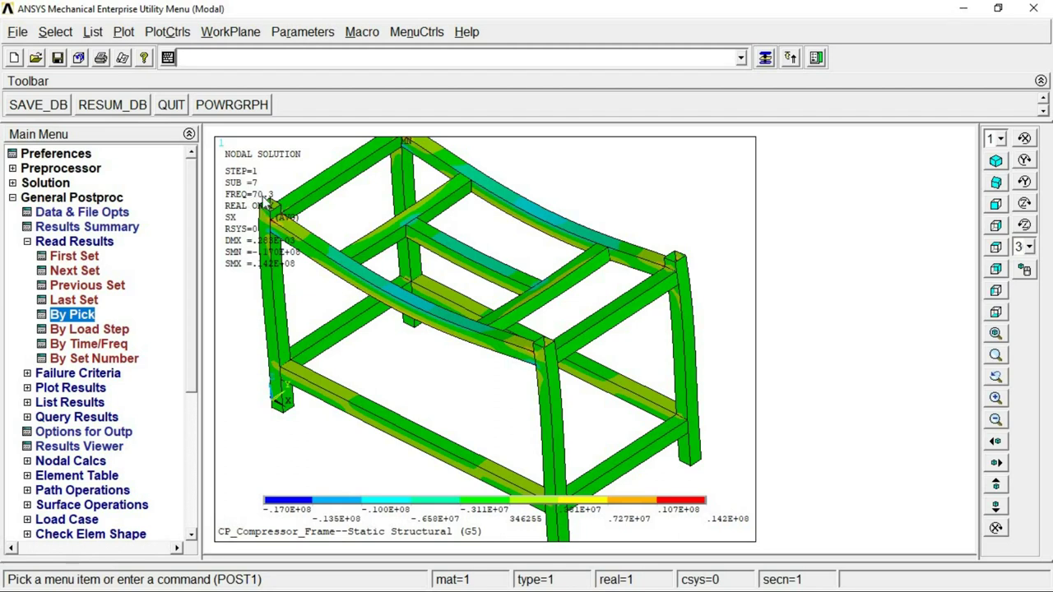
- Read result set 7 (40.6 Hz, substep 4) and inspect the X-stress contour around the frame
{"action": "left_click", "coordinate": [75, 316]}
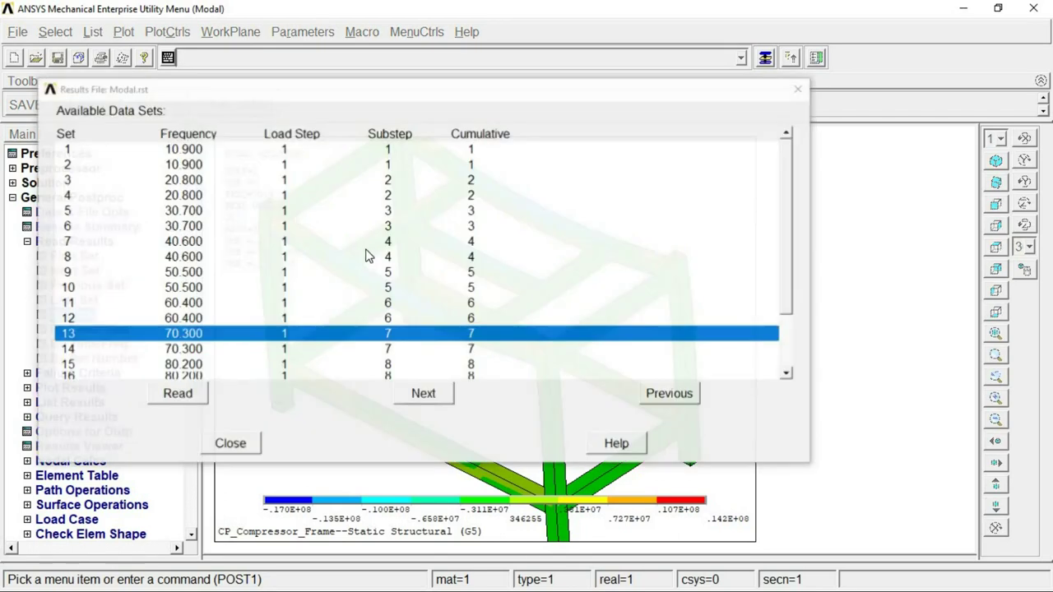
{"action": "left_click", "coordinate": [206, 272]}
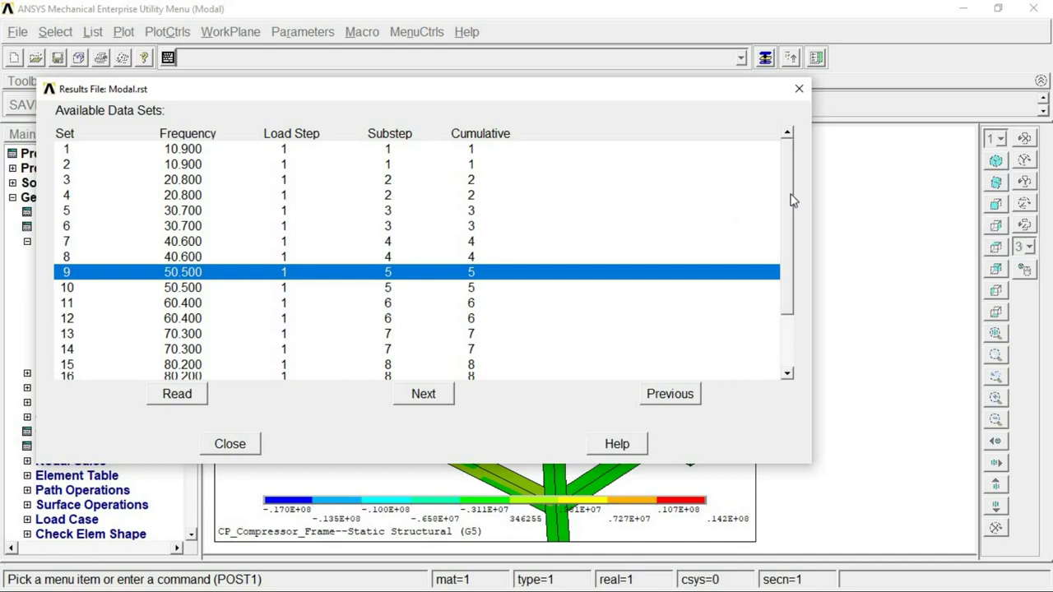
{"action": "scroll", "coordinate": [782, 245], "scroll_direction": "down", "scroll_amount": 1}
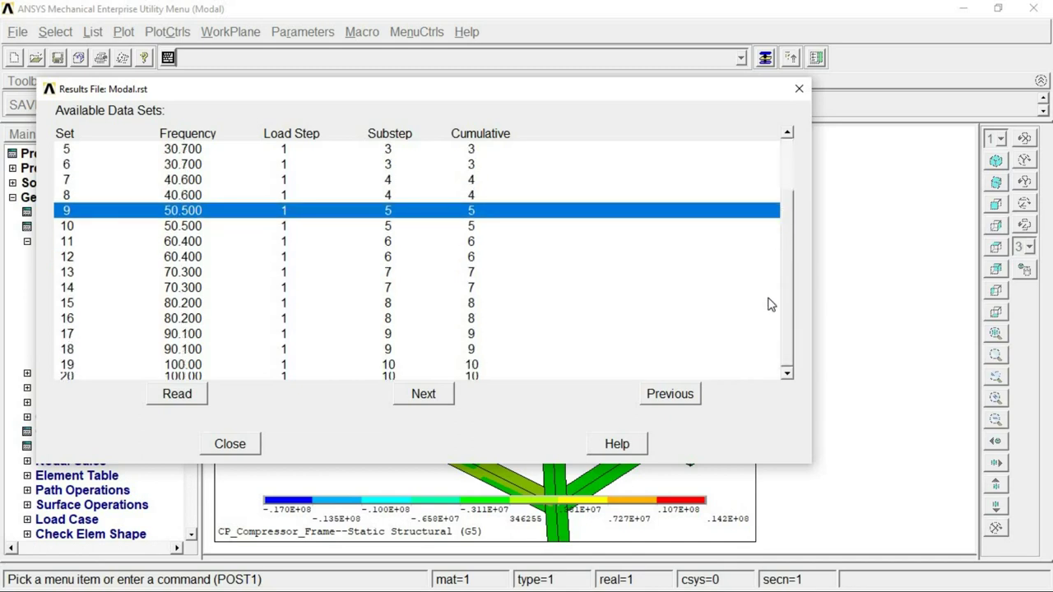
{"action": "left_click", "coordinate": [188, 181]}
{"action": "left_click", "coordinate": [178, 394]}
{"action": "left_click", "coordinate": [233, 443]}
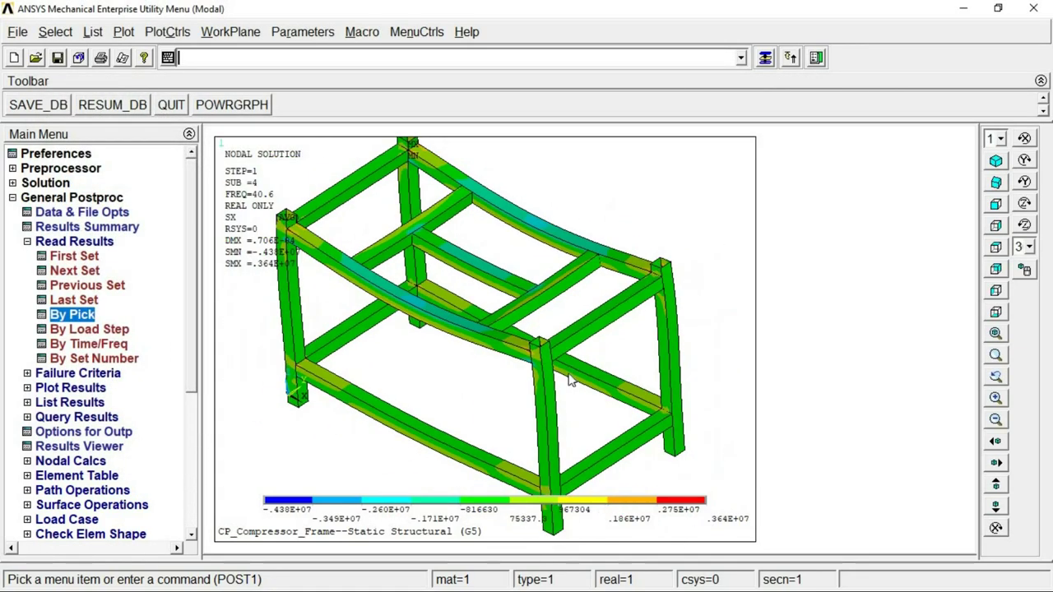
{"action": "right_click_drag", "start_coordinate": [513, 346], "coordinate": [600, 344], "text": "ctrl"}
{"action": "right_click_drag", "start_coordinate": [400, 329], "coordinate": [598, 344], "text": "ctrl"}
{"action": "right_click_drag", "start_coordinate": [576, 304], "coordinate": [601, 339], "text": "ctrl"}
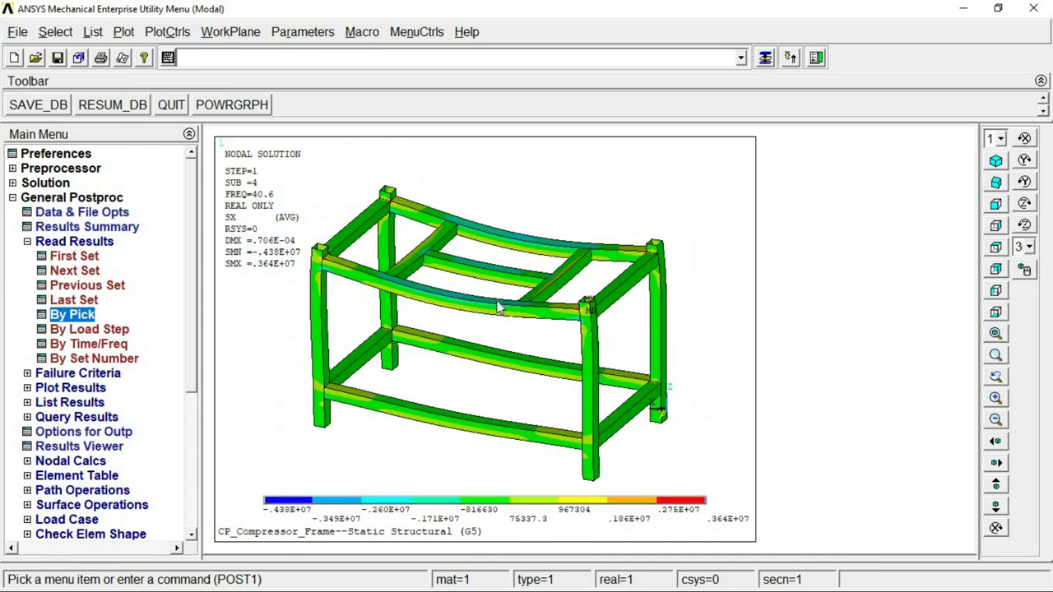
{"action": "right_click_drag", "start_coordinate": [536, 266], "coordinate": [531, 260], "text": "ctrl"}
- Open the time-history variable viewer, dismiss the warning and delete the existing von Mises stress variable for node 1508
{"action": "left_click", "coordinate": [71, 241]}
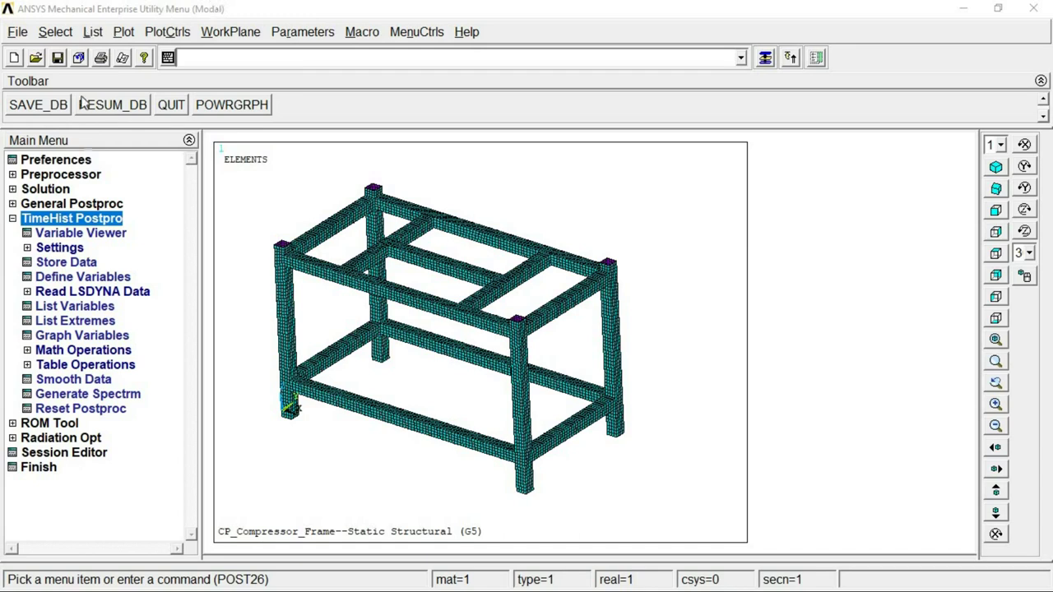
{"action": "left_click", "coordinate": [64, 230]}
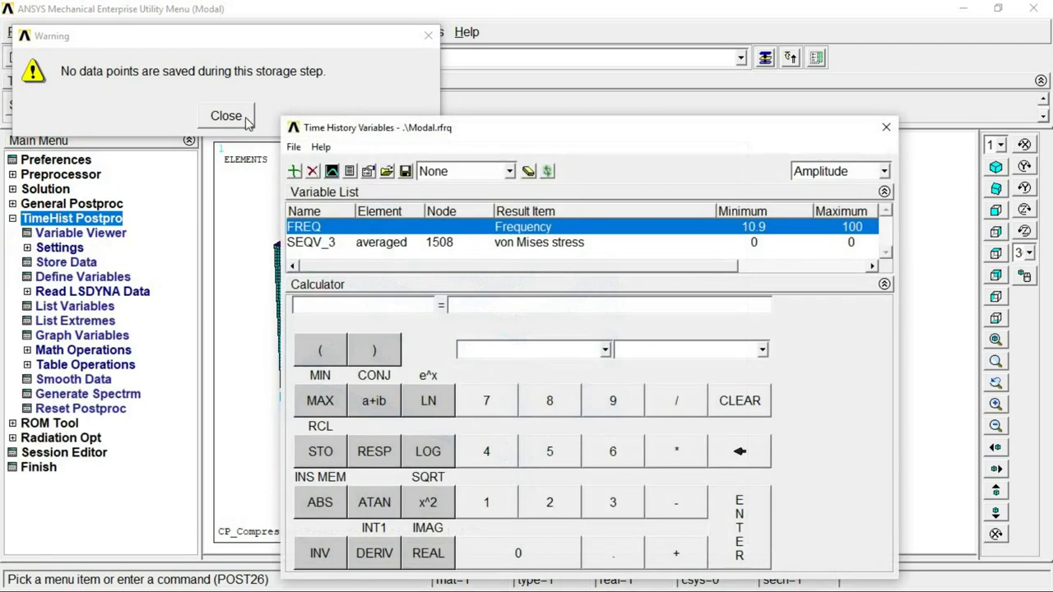
{"action": "left_click", "coordinate": [226, 116]}
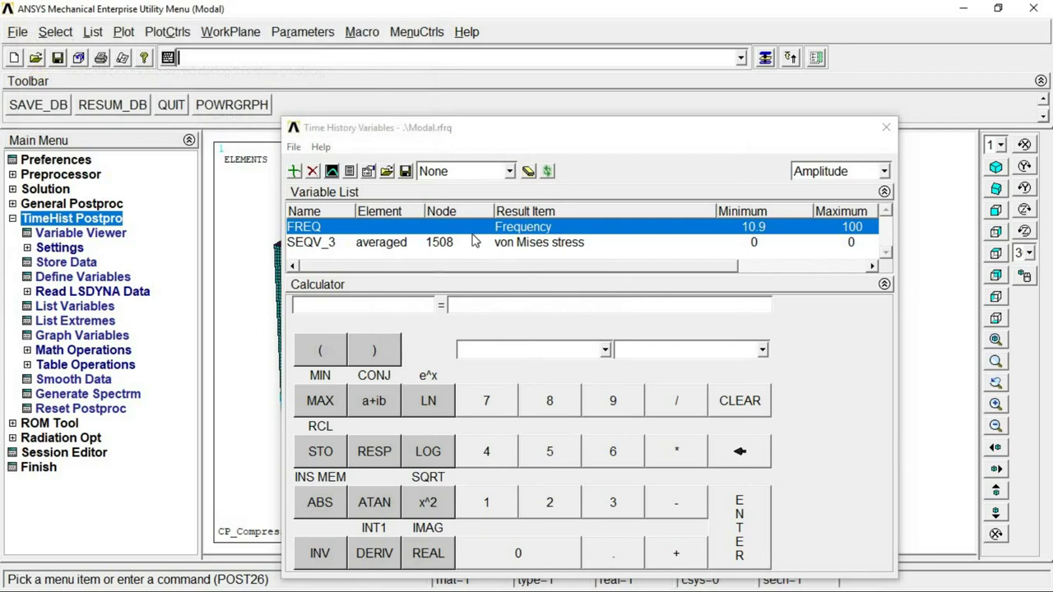
{"action": "left_click", "coordinate": [404, 243]}
{"action": "left_click", "coordinate": [313, 171]}
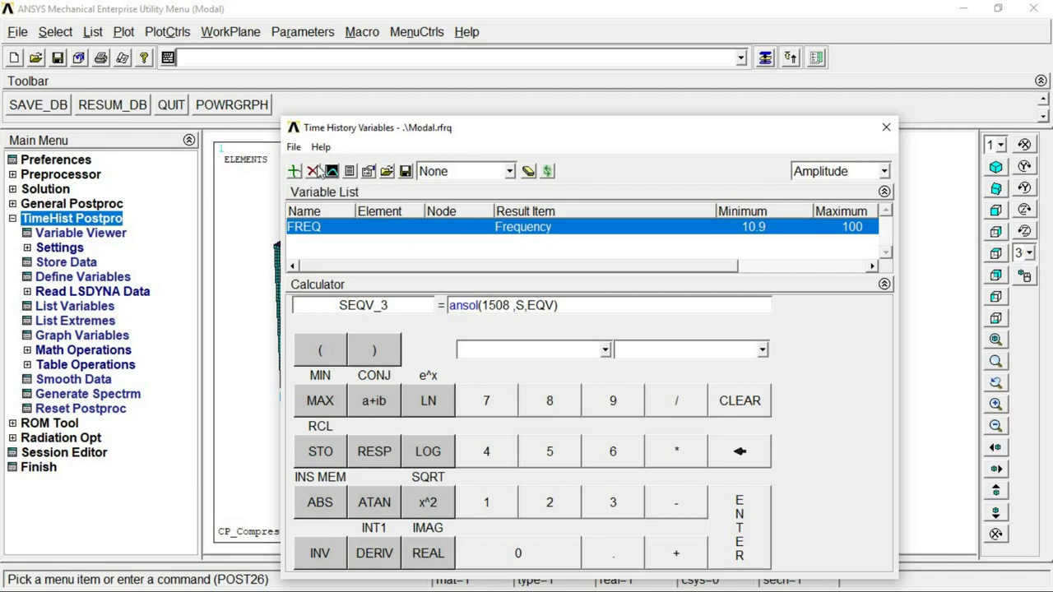
- Add a time-history variable for the Y-component of displacement at node 1771 on the frame's upper inner longitudinal beam
{"action": "left_click", "coordinate": [296, 173]}
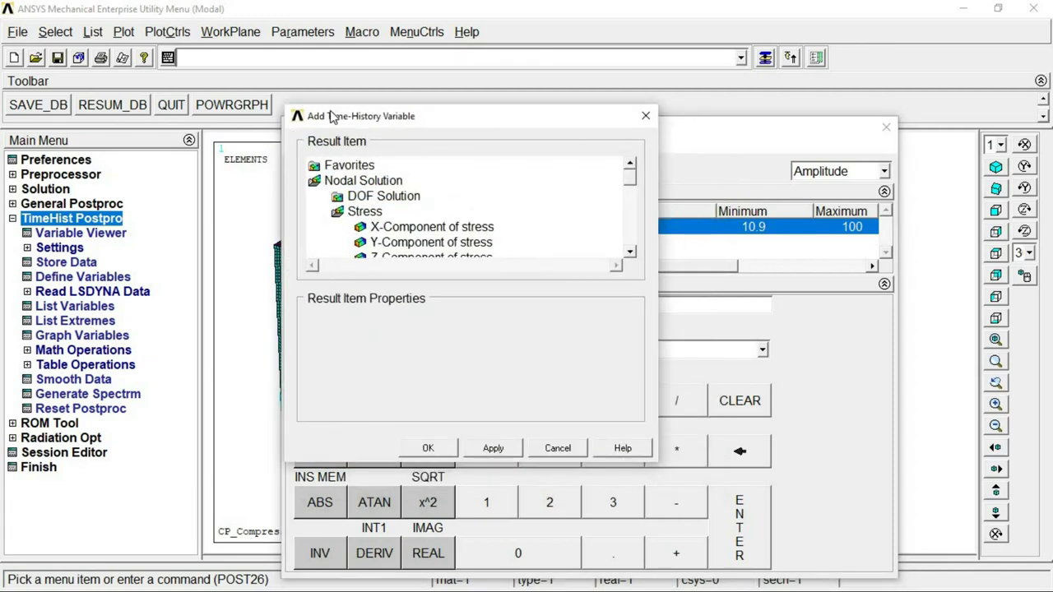
{"action": "double_click", "coordinate": [358, 211]}
{"action": "double_click", "coordinate": [371, 199]}
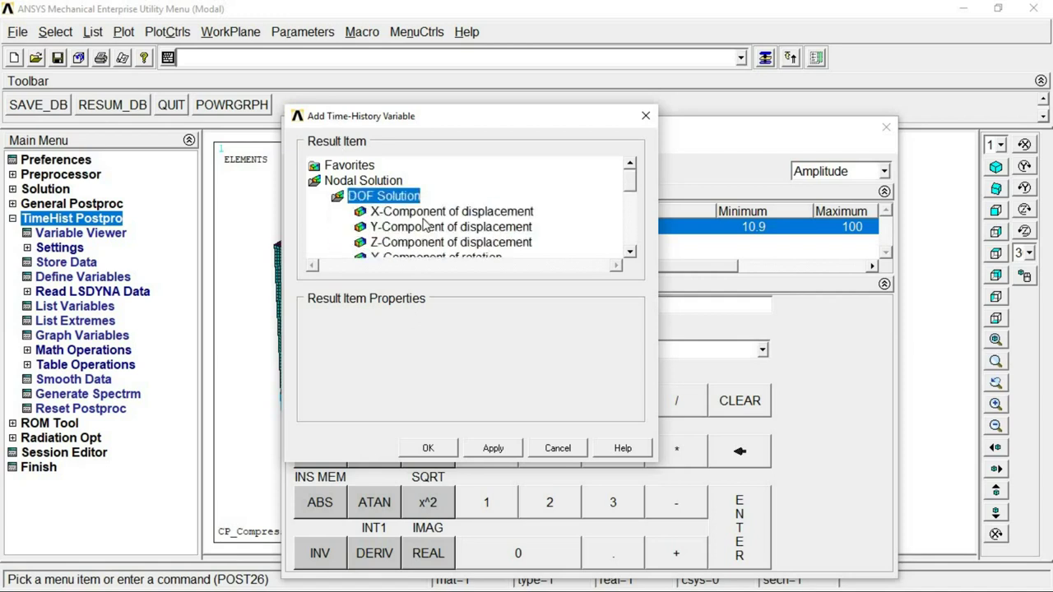
{"action": "left_click", "coordinate": [462, 228]}
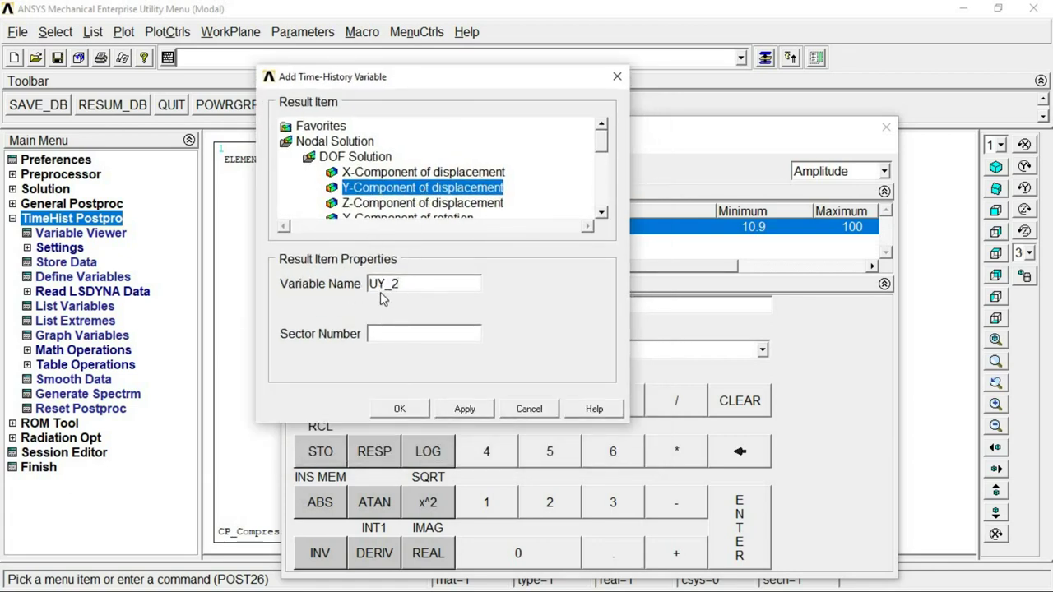
{"action": "left_click", "coordinate": [421, 406]}
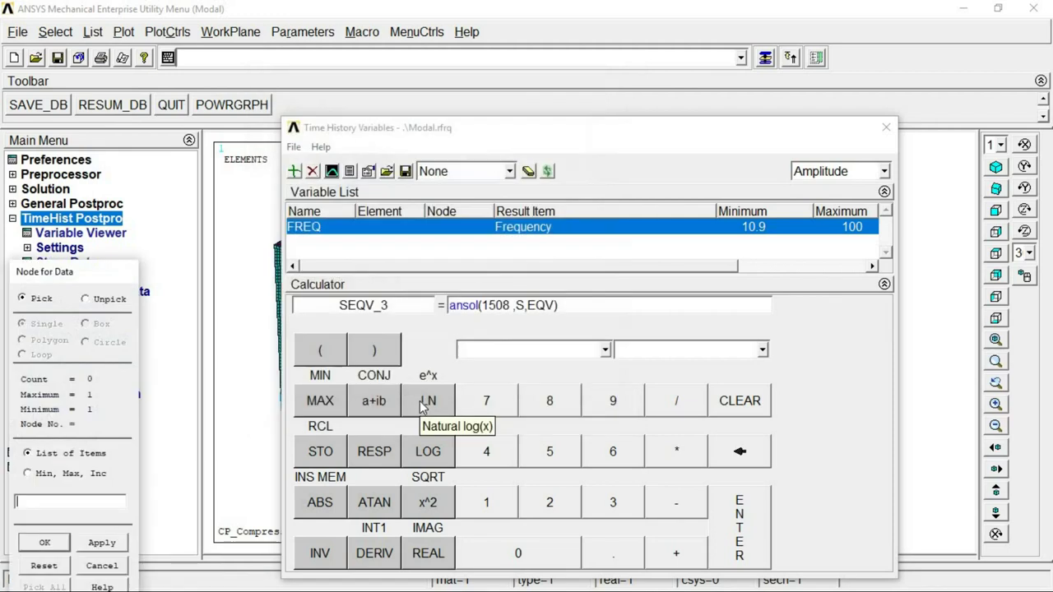
{"action": "left_click", "coordinate": [884, 284]}
{"action": "left_click_drag", "start_coordinate": [703, 137], "coordinate": [924, 432]}
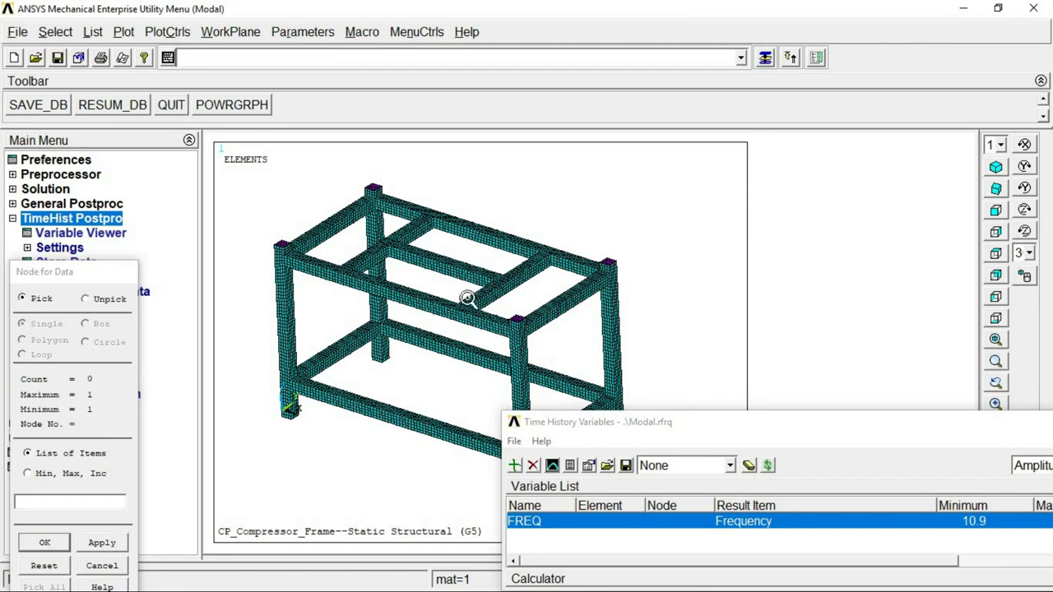
{"action": "left_click", "coordinate": [430, 244]}
{"action": "left_click", "coordinate": [458, 267]}
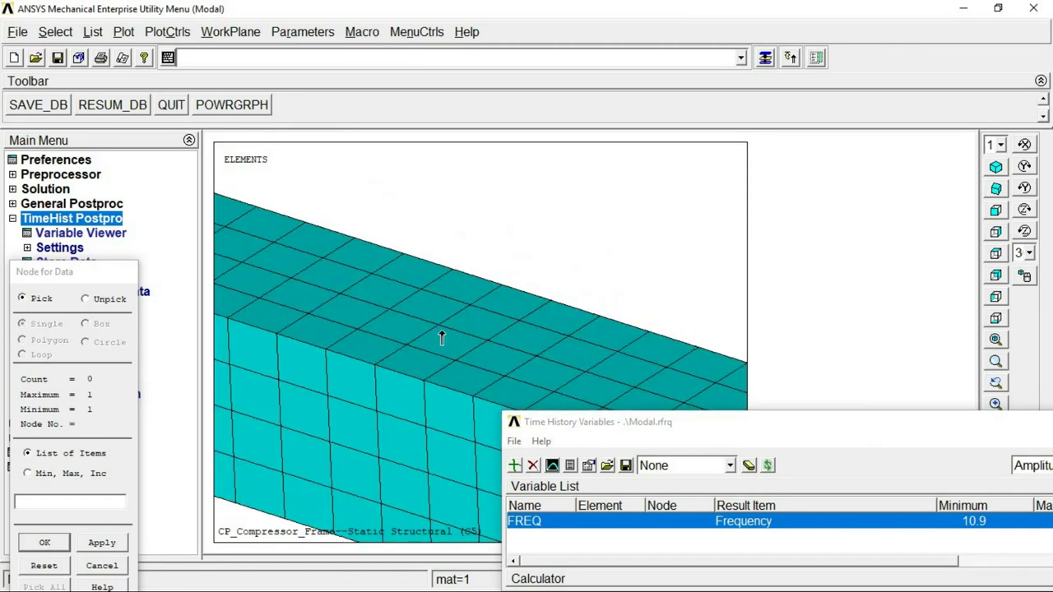
{"action": "left_click", "coordinate": [43, 546]}
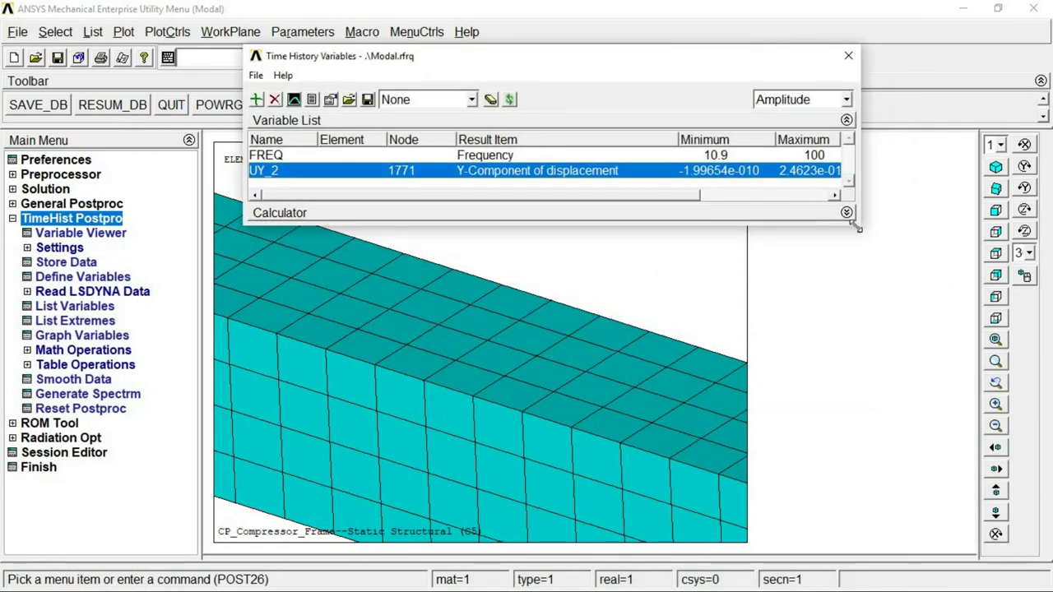
- Graph the Y-displacement amplitude at node 1771 against frequency and examine the curve
{"action": "left_click_drag", "start_coordinate": [861, 238], "coordinate": [939, 425]}
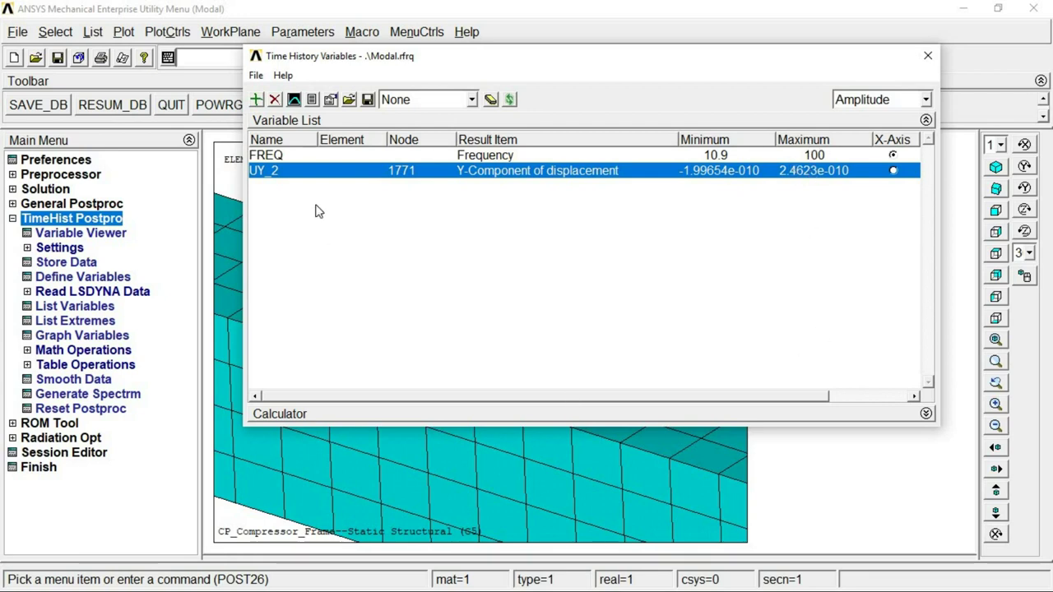
{"action": "left_click", "coordinate": [293, 100]}
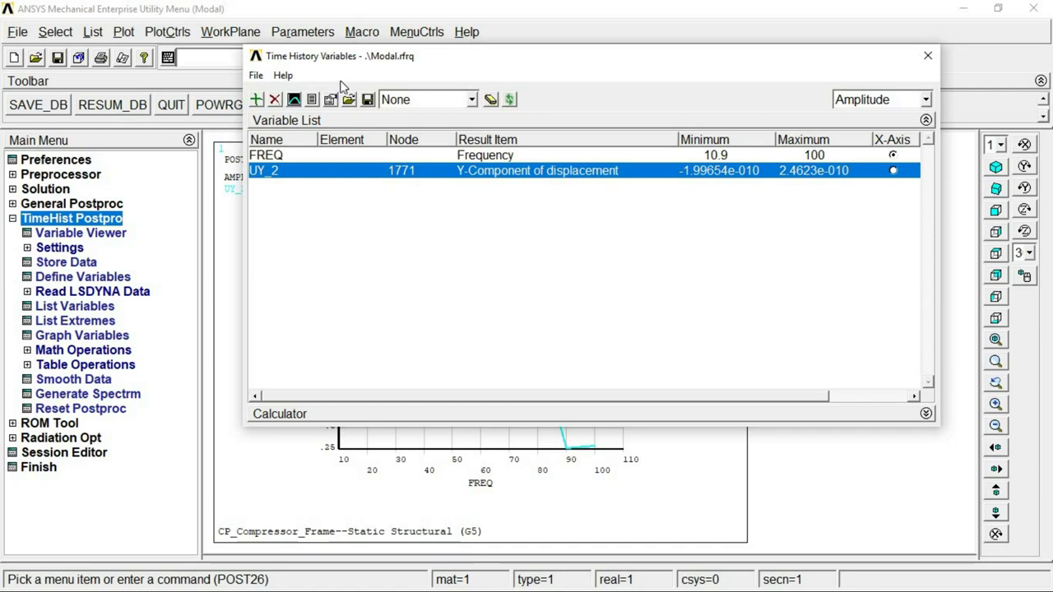
{"action": "left_click_drag", "start_coordinate": [394, 56], "coordinate": [512, 395]}
{"action": "left_click_drag", "start_coordinate": [524, 477], "coordinate": [789, 71]}
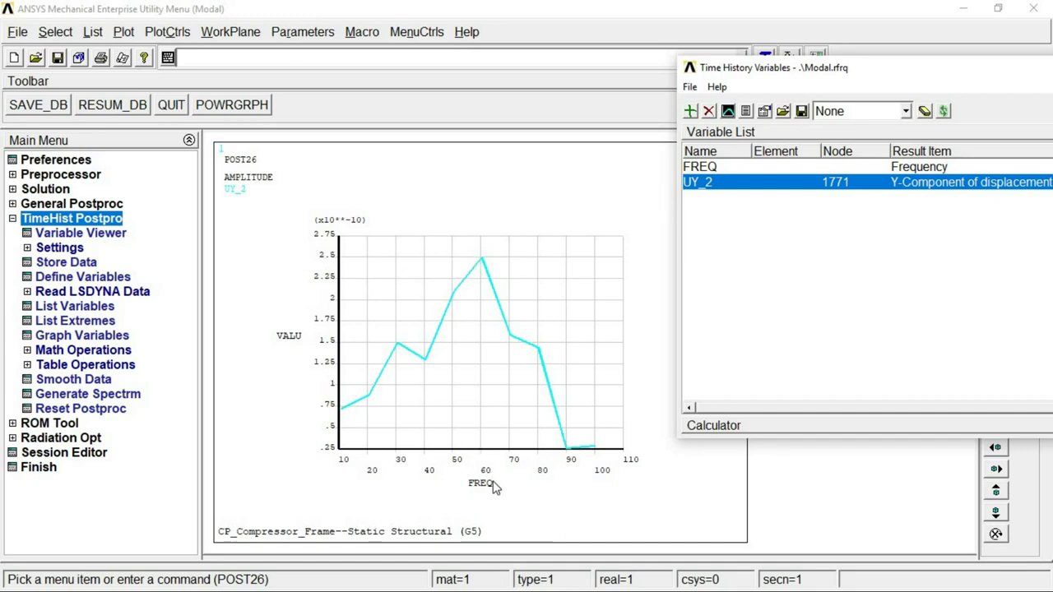
{"action": "left_click_drag", "start_coordinate": [756, 77], "coordinate": [364, 91]}
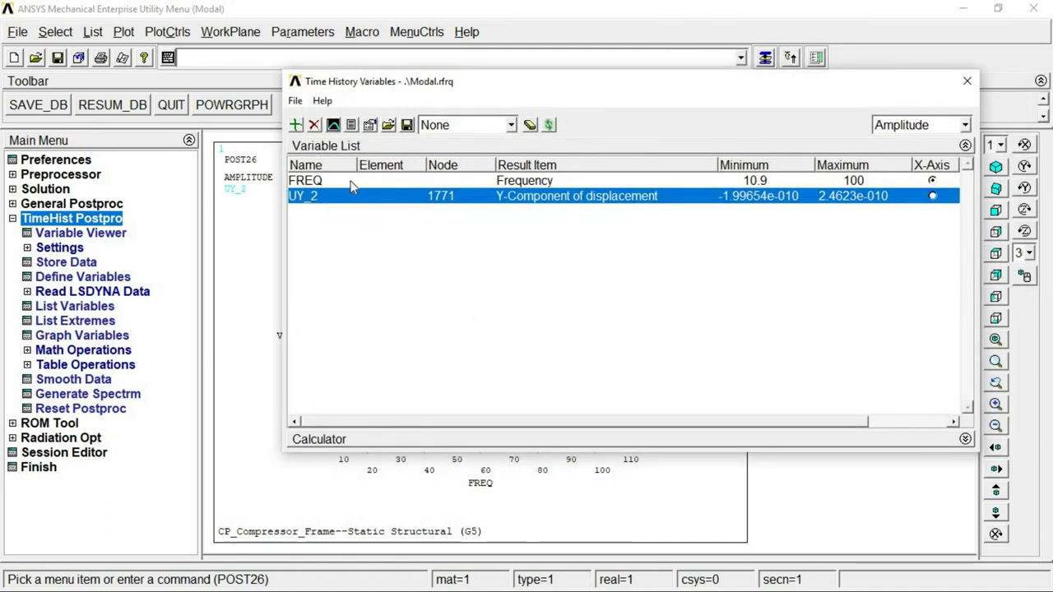
- Add a time-history variable for the X-component of displacement at node 1771, picking the node on the element plot
{"action": "left_click", "coordinate": [295, 124]}
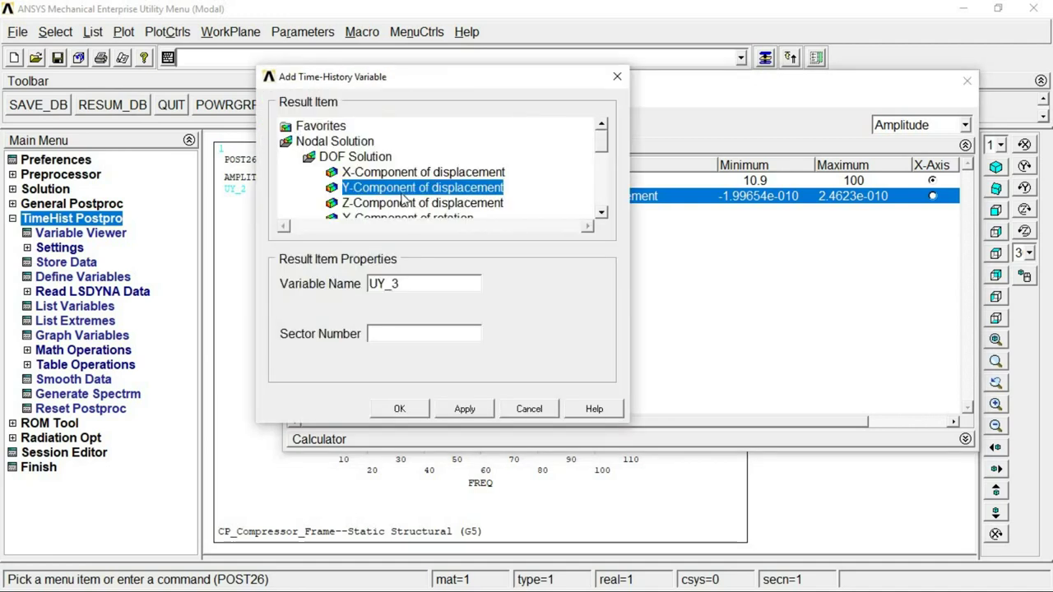
{"action": "left_click", "coordinate": [389, 176]}
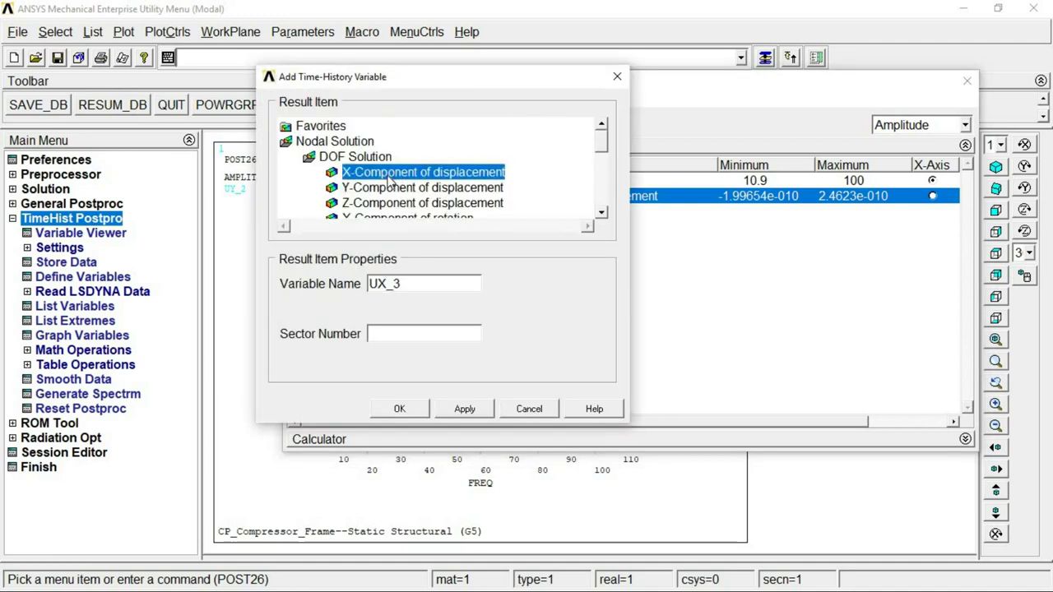
{"action": "left_click", "coordinate": [400, 409]}
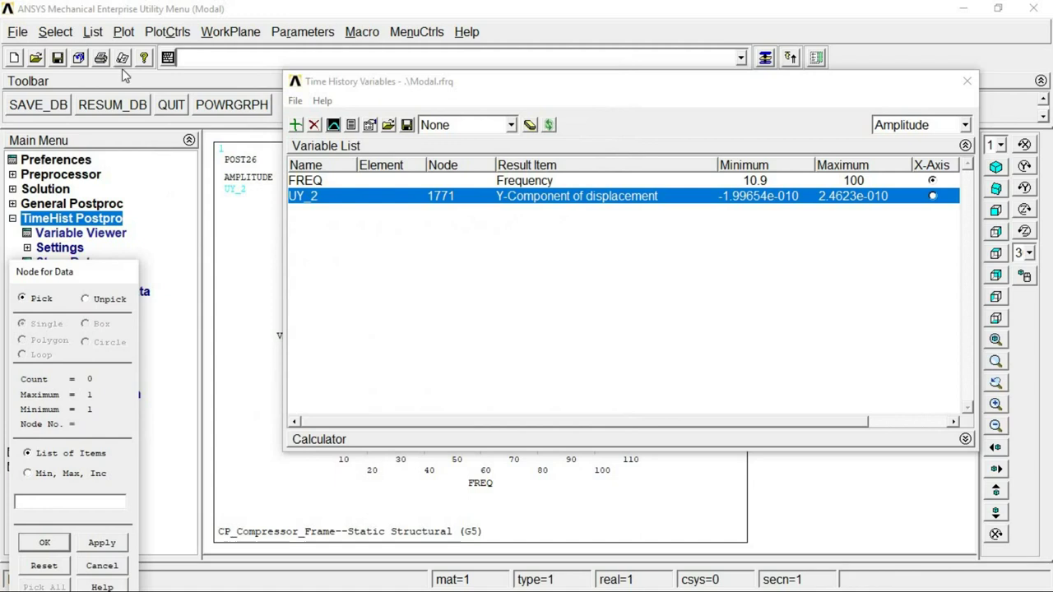
{"action": "left_click", "coordinate": [123, 33]}
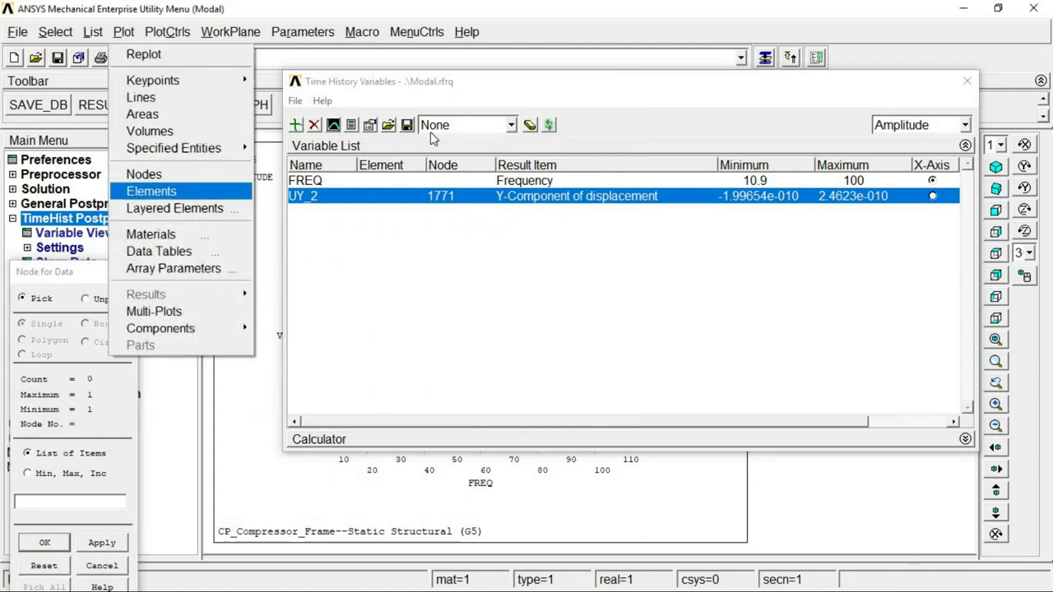
{"action": "left_click", "coordinate": [151, 191]}
{"action": "left_click_drag", "start_coordinate": [451, 84], "coordinate": [848, 318]}
{"action": "left_click", "coordinate": [436, 331]}
{"action": "left_click_drag", "start_coordinate": [650, 317], "coordinate": [398, 86]}
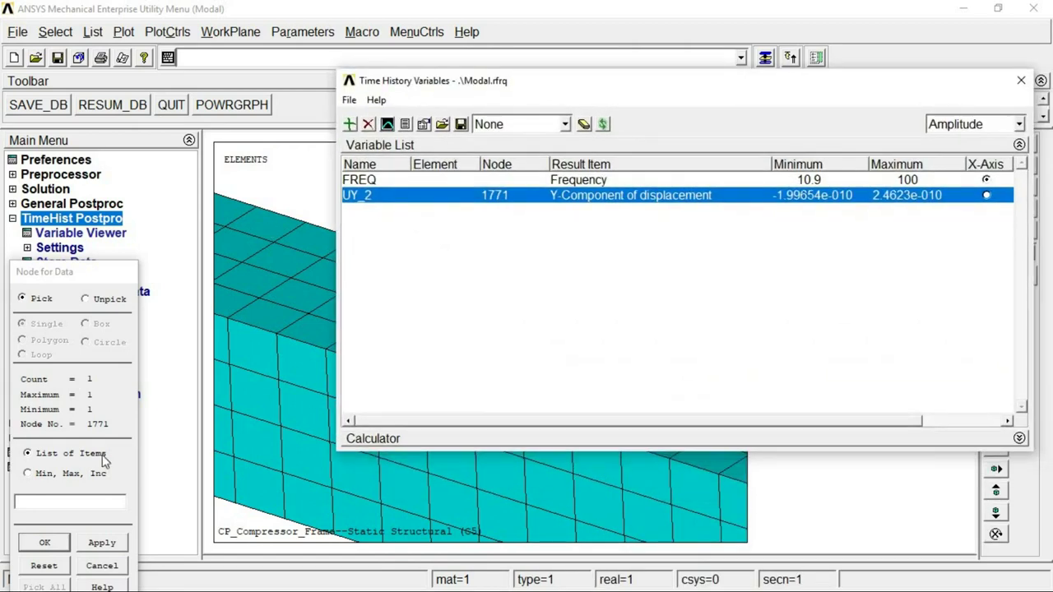
{"action": "left_click", "coordinate": [45, 543]}
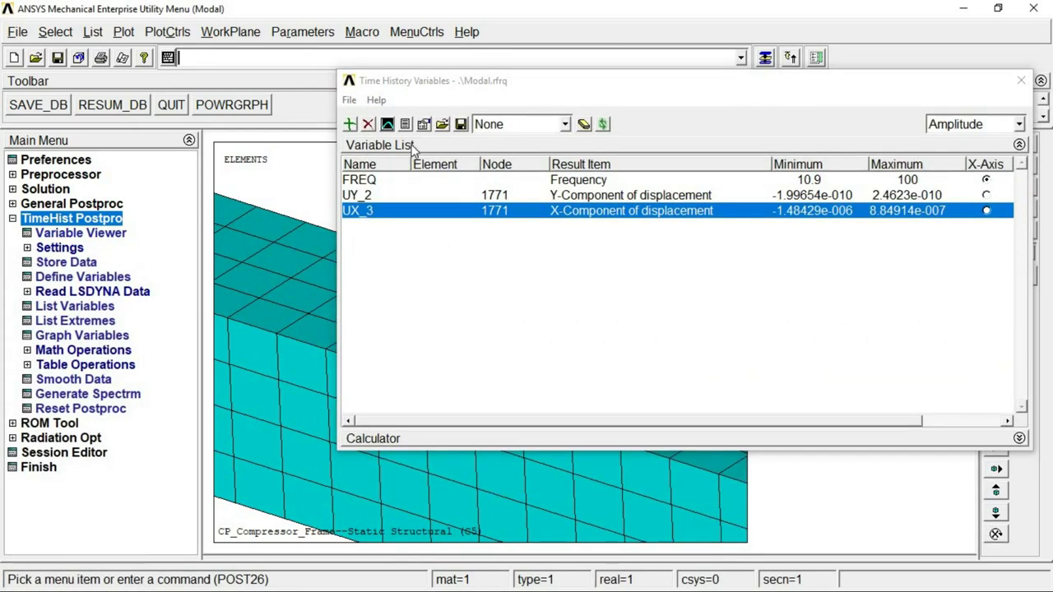
- Graph the X-displacement amplitude at node 1771 against frequency and examine the curve
{"action": "left_click", "coordinate": [388, 126]}
{"action": "left_click_drag", "start_coordinate": [500, 92], "coordinate": [874, 102]}
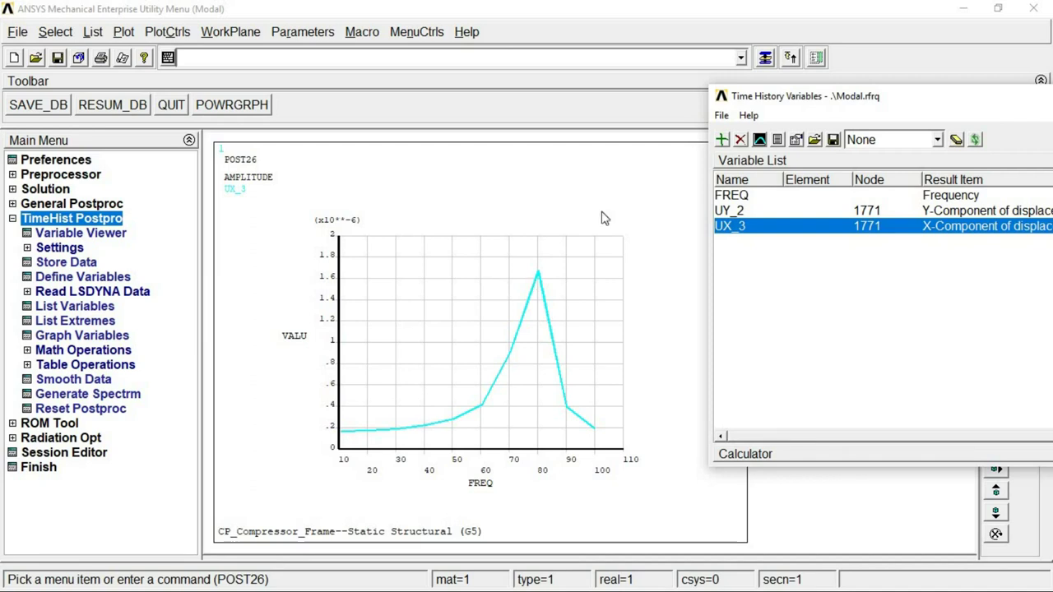
{"action": "left_click_drag", "start_coordinate": [853, 97], "coordinate": [576, 87]}
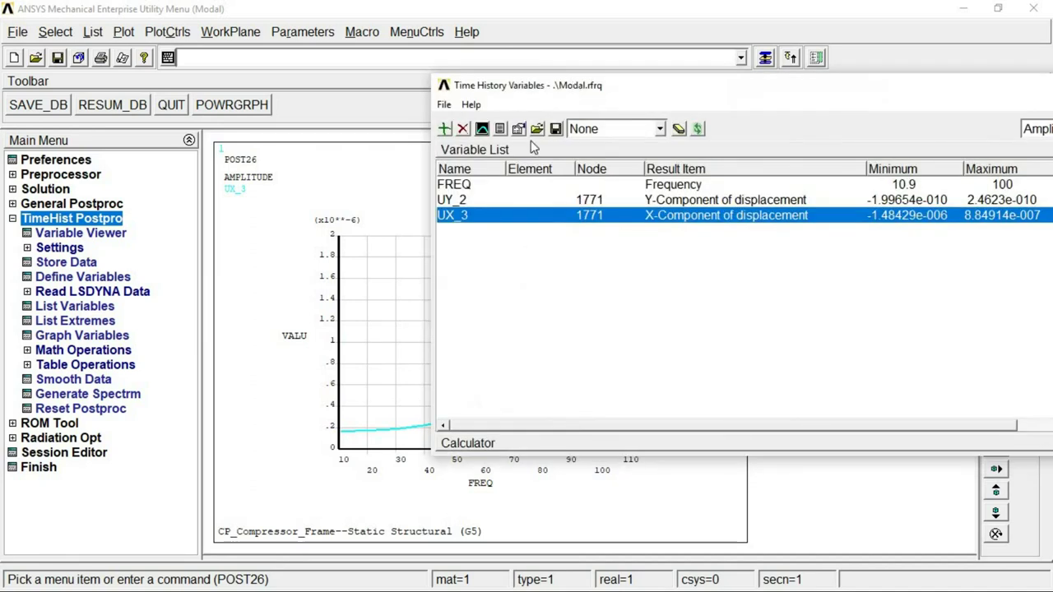
- Add a time-history variable for the Z-component of displacement at node 1777, picking the node on the element plot
{"action": "left_click", "coordinate": [443, 129]}
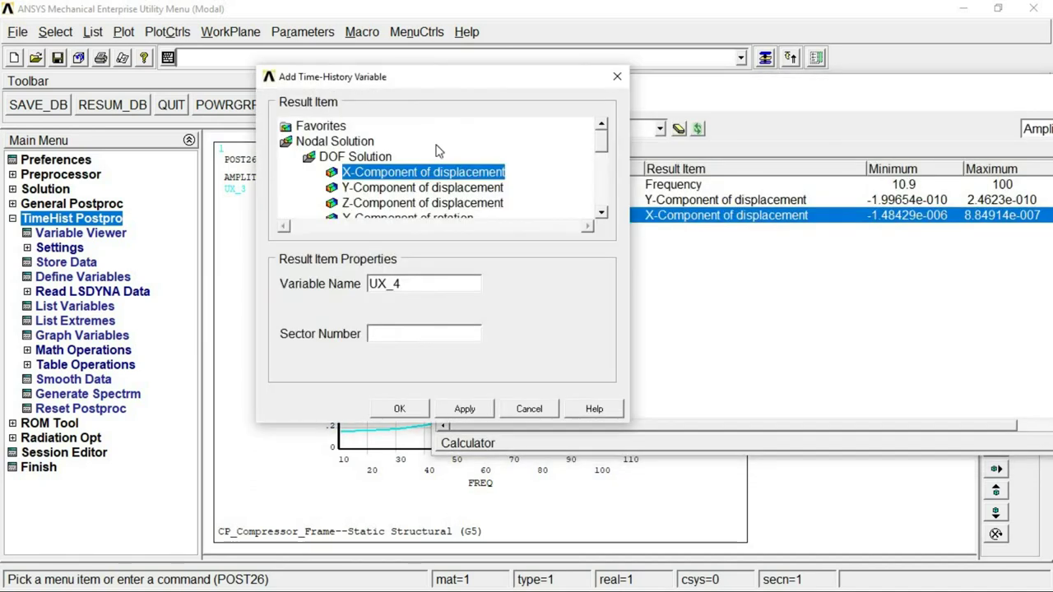
{"action": "left_click", "coordinate": [383, 206]}
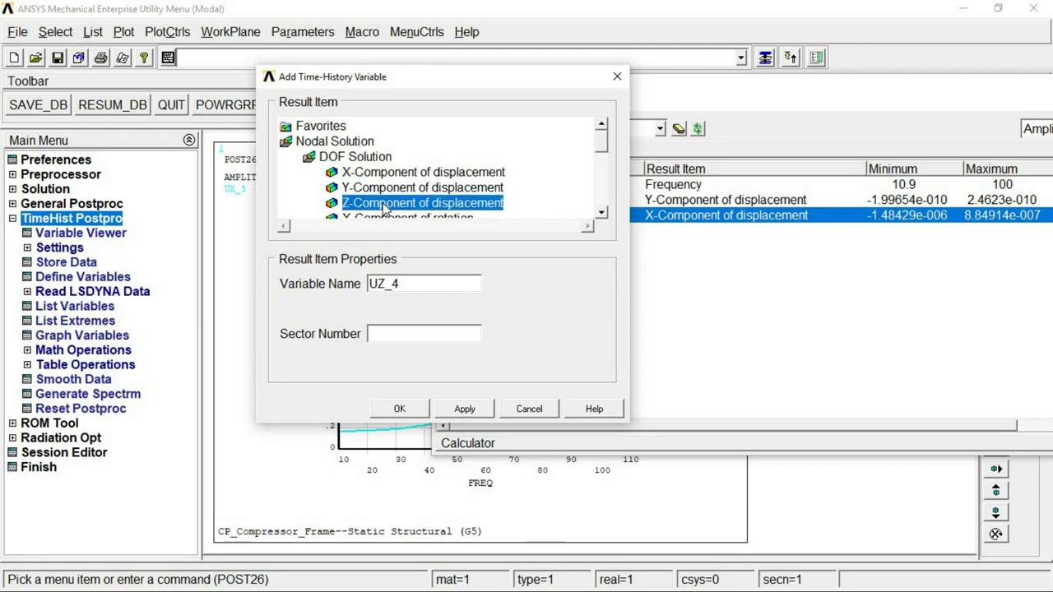
{"action": "left_click", "coordinate": [415, 407]}
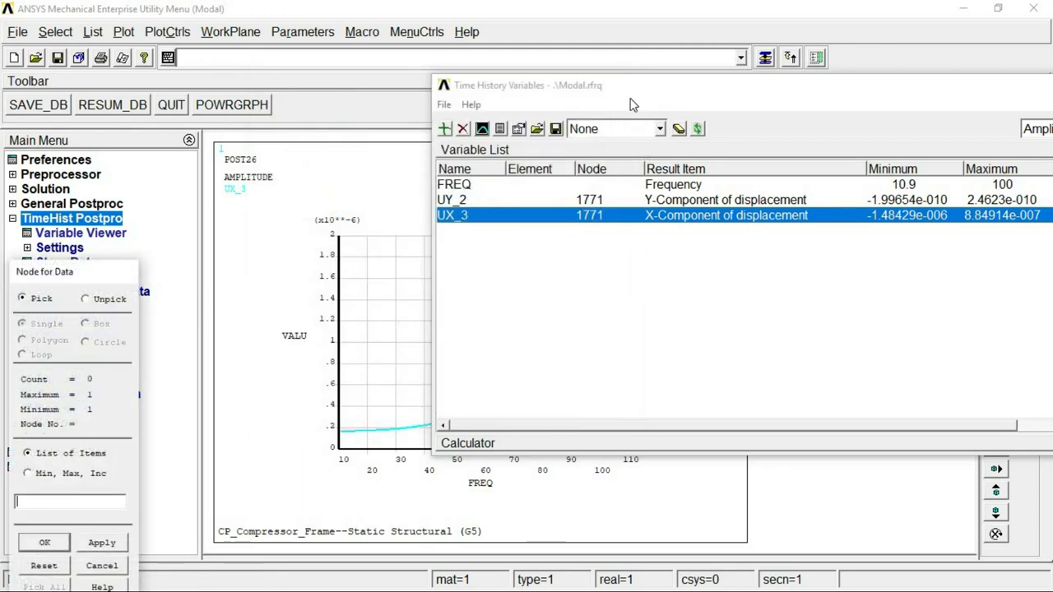
{"action": "left_click_drag", "start_coordinate": [643, 96], "coordinate": [608, 210]}
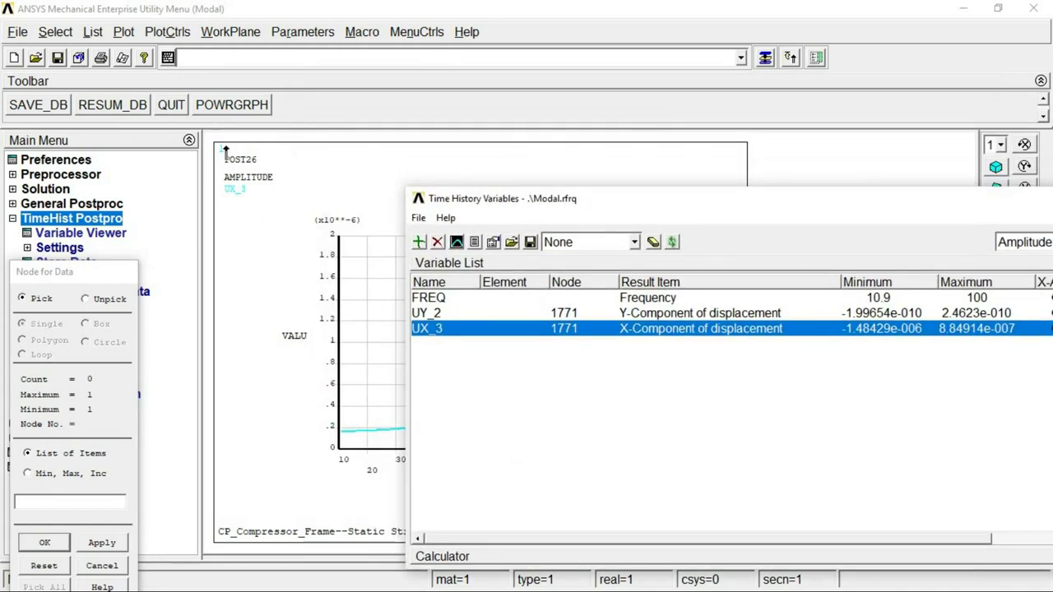
{"action": "left_click", "coordinate": [125, 33]}
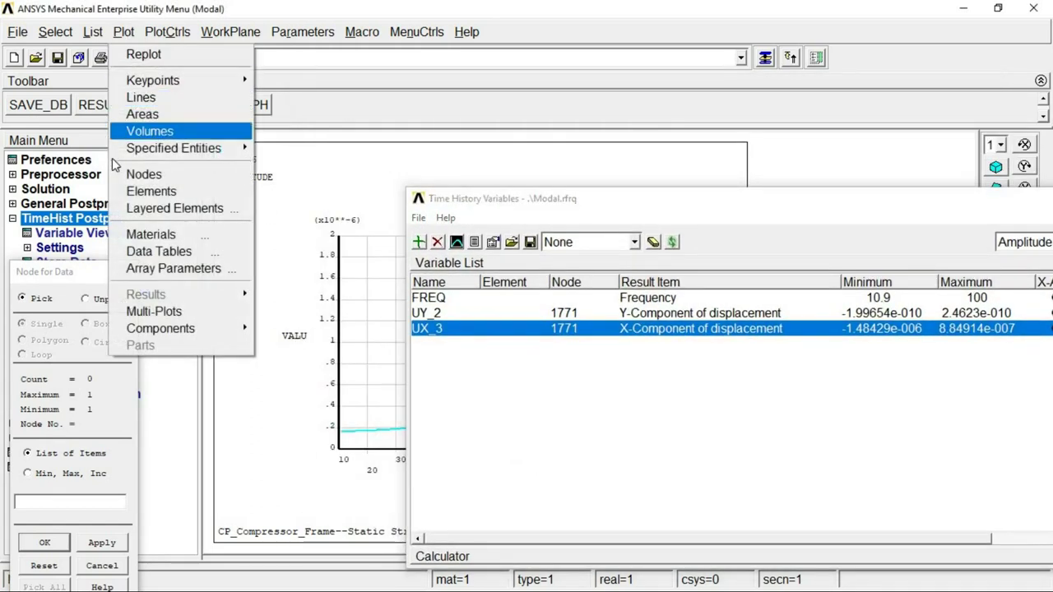
{"action": "left_click", "coordinate": [148, 190]}
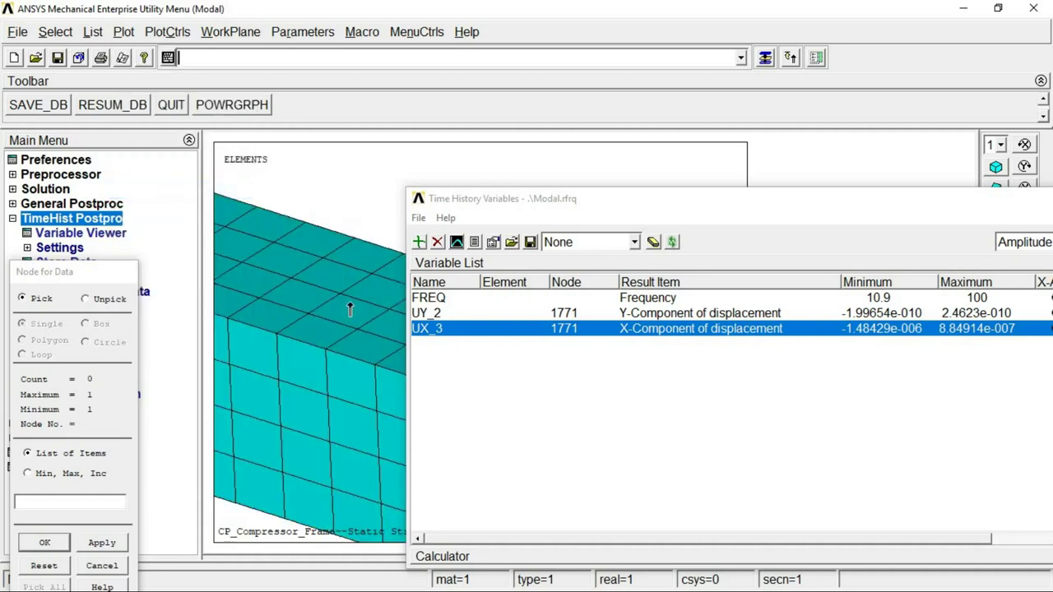
{"action": "left_click", "coordinate": [43, 544]}
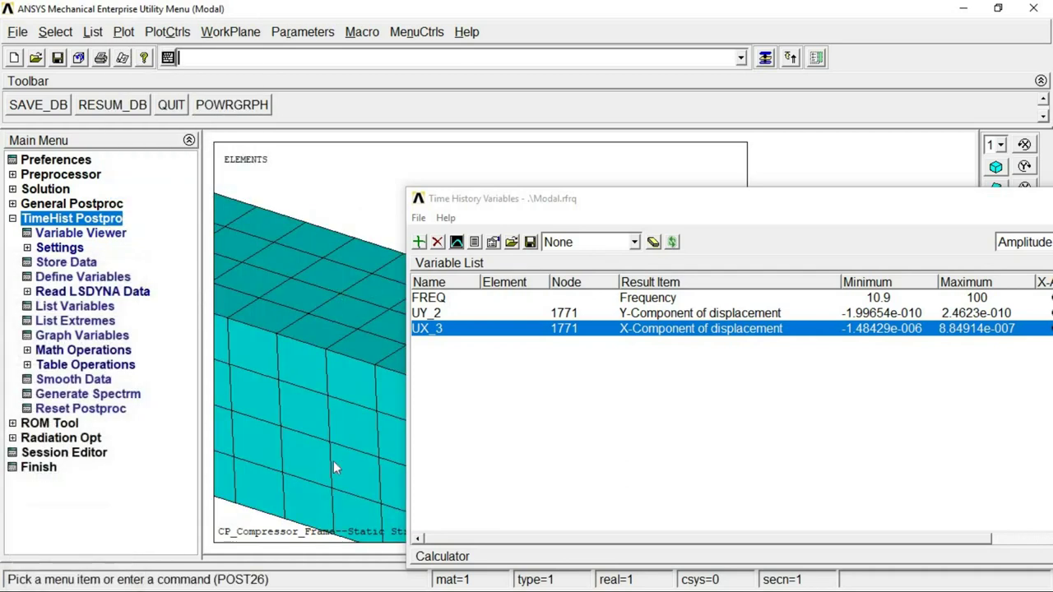
{"action": "left_click", "coordinate": [703, 216]}
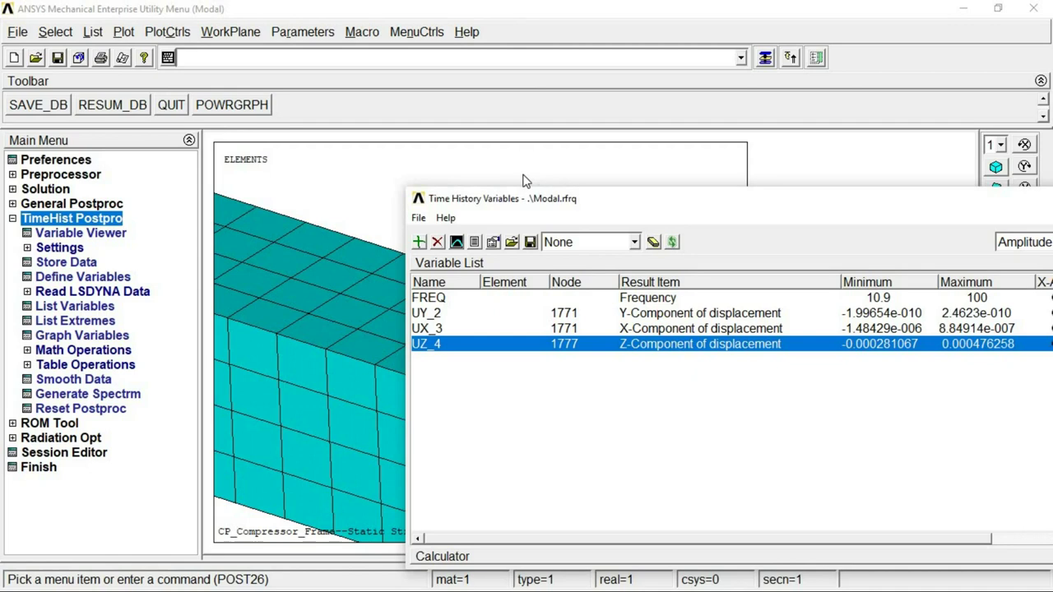
- Graph the Z-displacement amplitude at node 1777 against frequency and examine the curve
{"action": "left_click", "coordinate": [457, 243]}
{"action": "left_click_drag", "start_coordinate": [524, 197], "coordinate": [872, 244]}
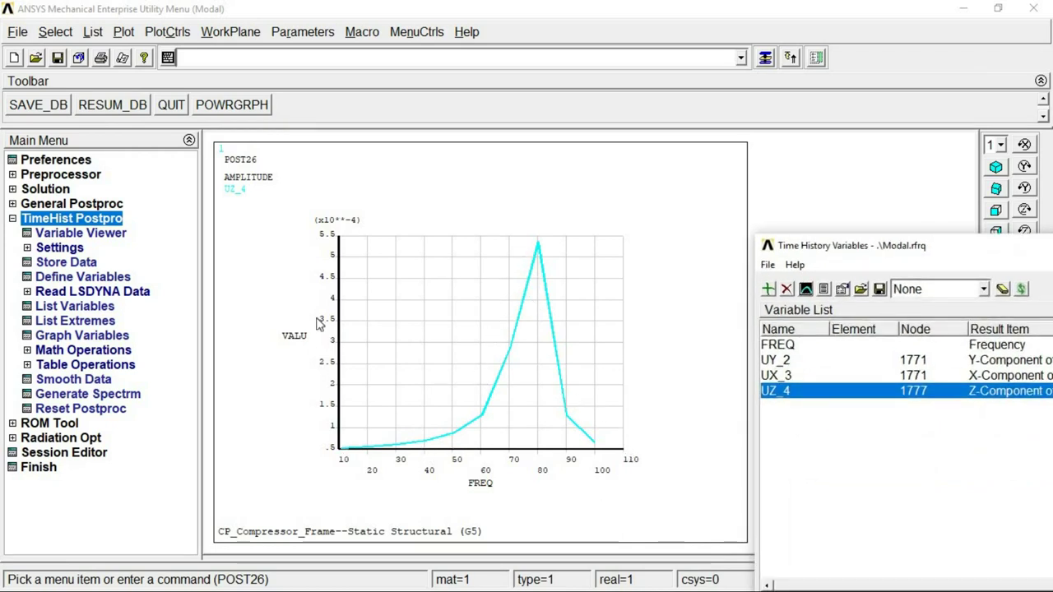
{"action": "left_click_drag", "start_coordinate": [843, 245], "coordinate": [332, 74]}
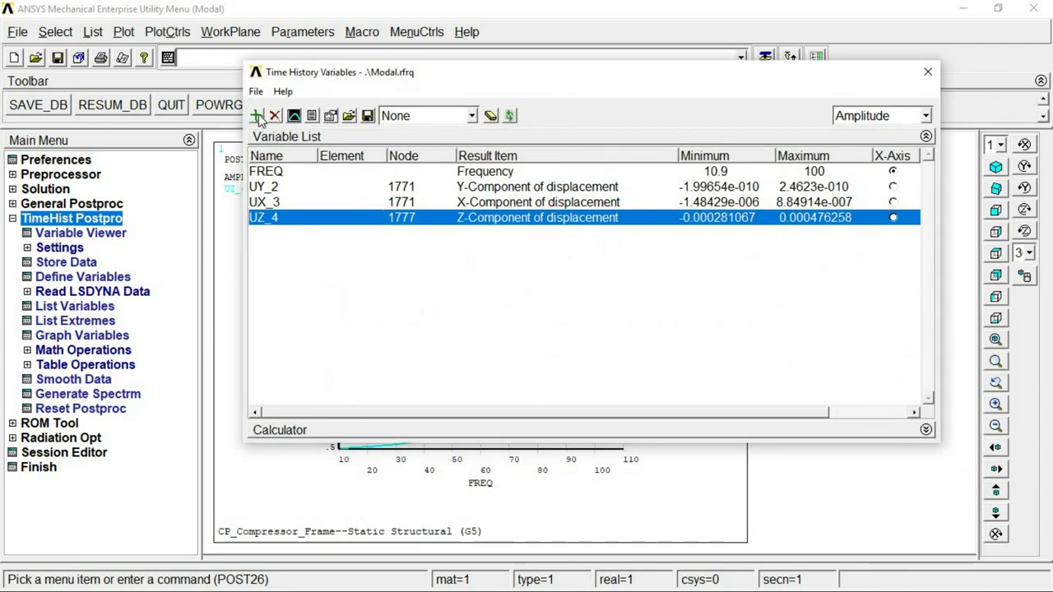
- Start another Z-component of displacement variable and plot the elements with the whole frame shown upright in an oblique view
{"action": "left_click", "coordinate": [256, 115]}
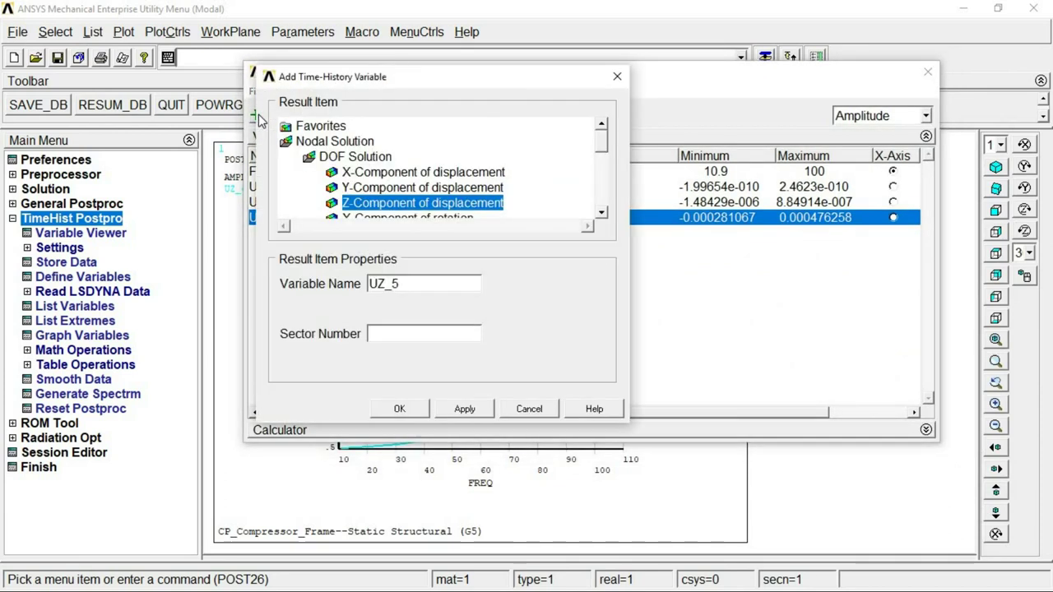
{"action": "left_click", "coordinate": [415, 410]}
{"action": "left_click", "coordinate": [125, 33]}
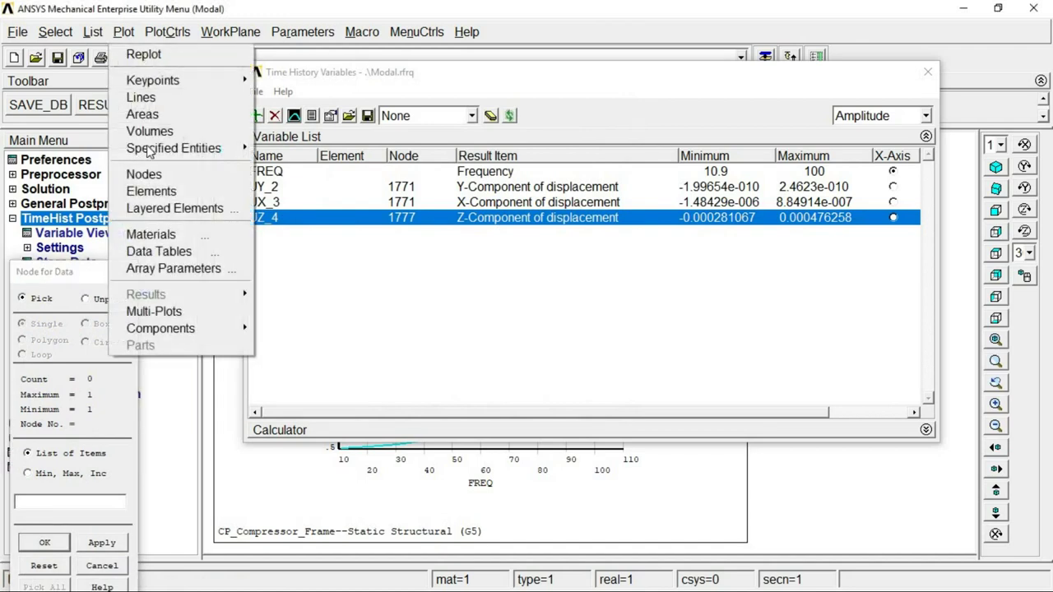
{"action": "left_click", "coordinate": [149, 196]}
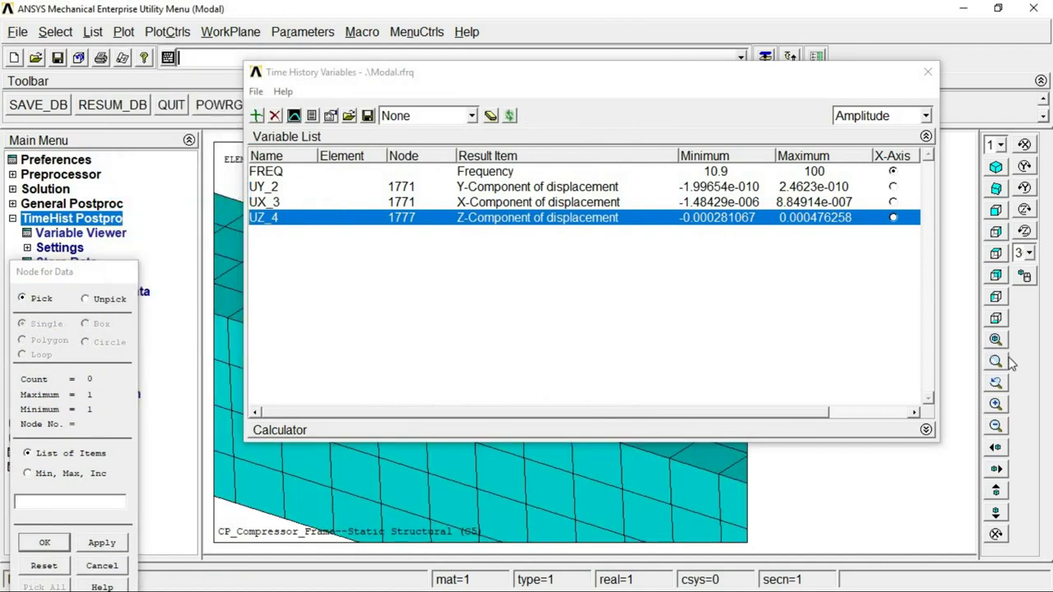
{"action": "left_click", "coordinate": [998, 318]}
{"action": "left_click_drag", "start_coordinate": [599, 76], "coordinate": [497, 262]}
{"action": "left_click", "coordinate": [995, 341]}
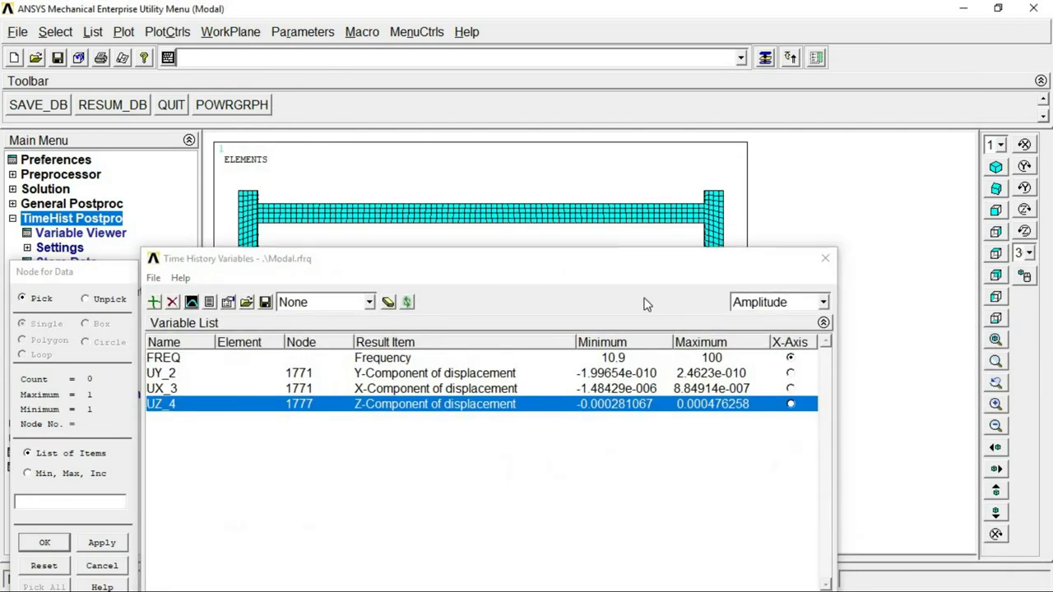
{"action": "left_click_drag", "start_coordinate": [638, 260], "coordinate": [1051, 296]}
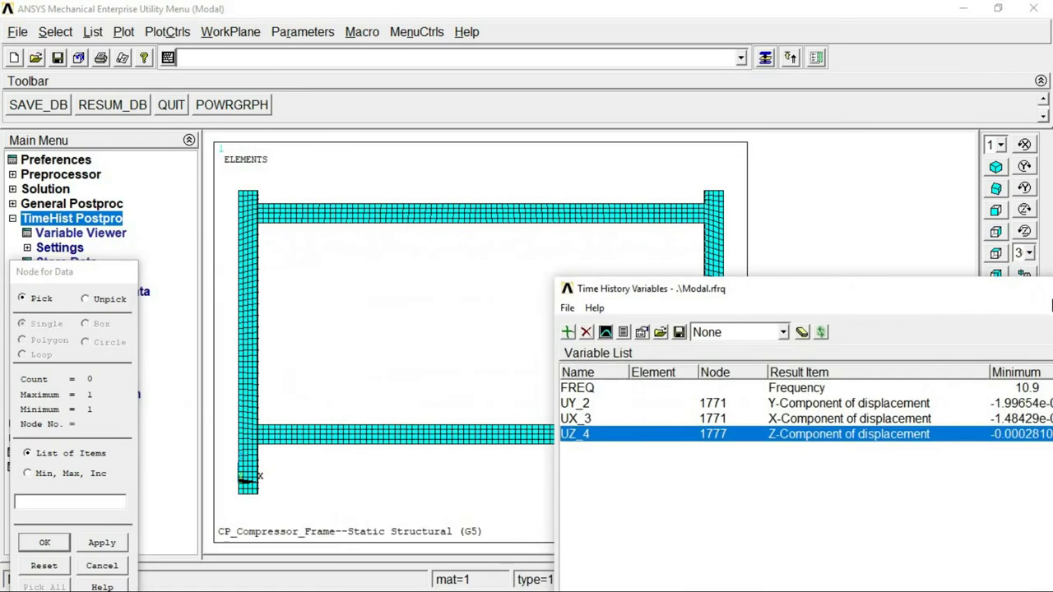
{"action": "left_click", "coordinate": [995, 166]}
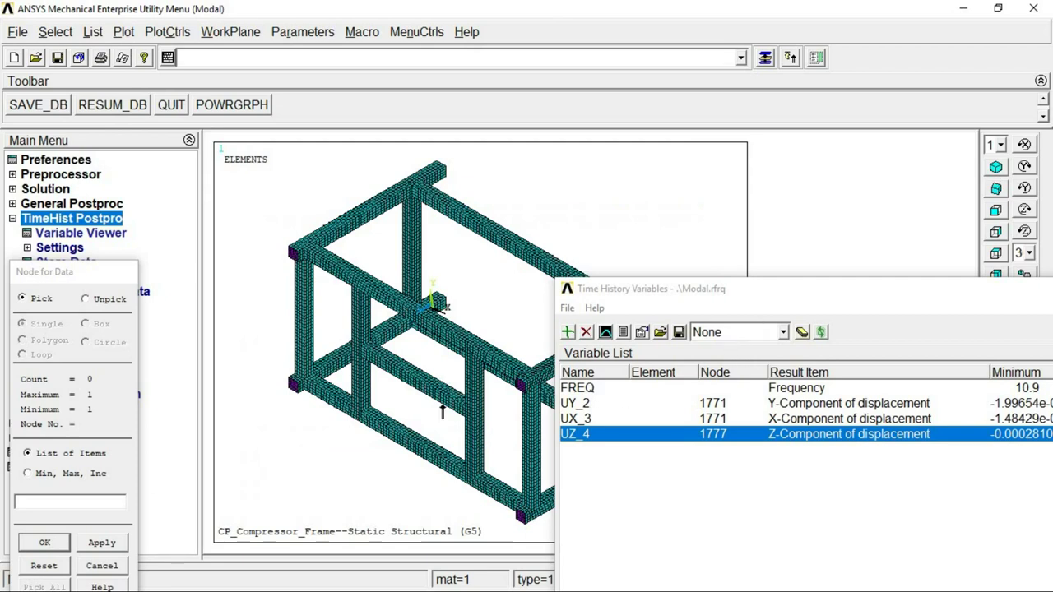
{"action": "right_click_drag", "start_coordinate": [425, 388], "coordinate": [393, 415], "text": "ctrl"}
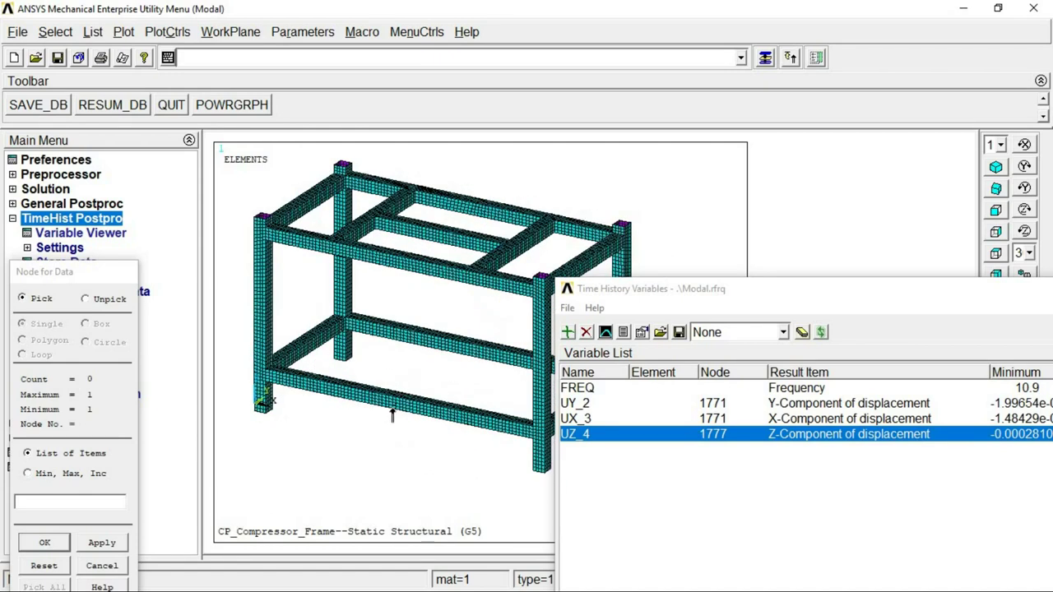
- Pick node 8315 on the lower front longitudinal beam for the Z-displacement variable and graph its amplitude against frequency
{"action": "left_click_drag", "start_coordinate": [983, 294], "coordinate": [968, 394]}
{"action": "left_click", "coordinate": [995, 361]}
{"action": "left_click", "coordinate": [412, 400]}
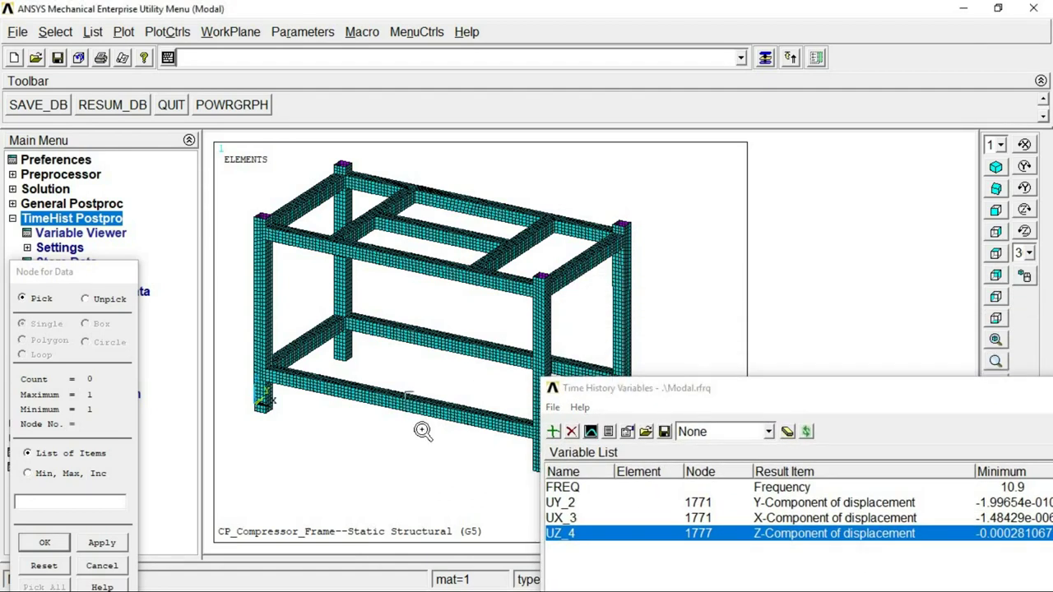
{"action": "left_click", "coordinate": [419, 431]}
{"action": "left_click", "coordinate": [402, 393]}
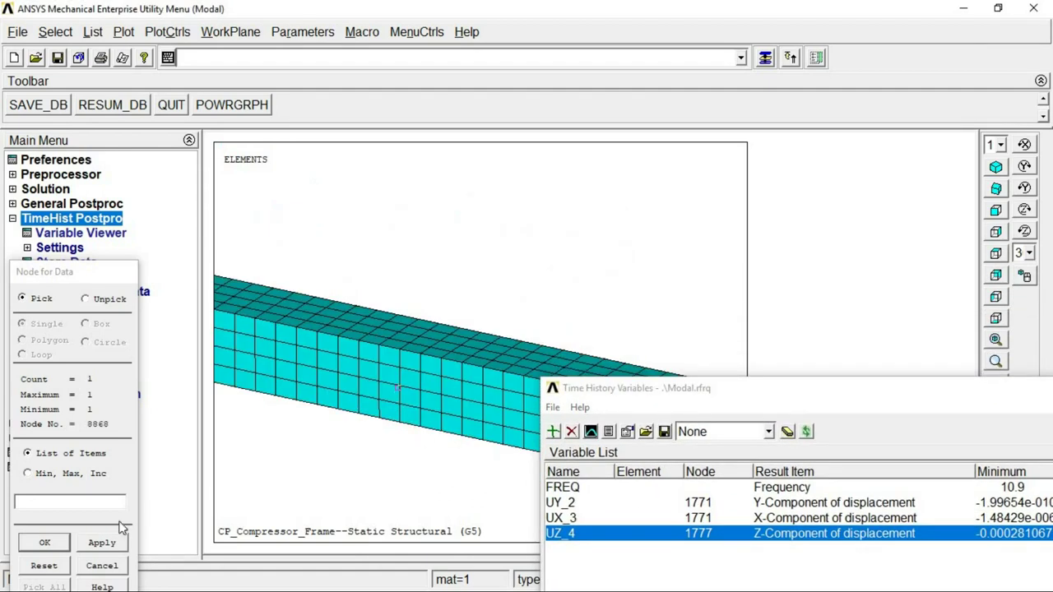
{"action": "right_click", "coordinate": [394, 381]}
{"action": "left_click_drag", "start_coordinate": [397, 395], "coordinate": [395, 417]}
{"action": "left_click", "coordinate": [44, 543]}
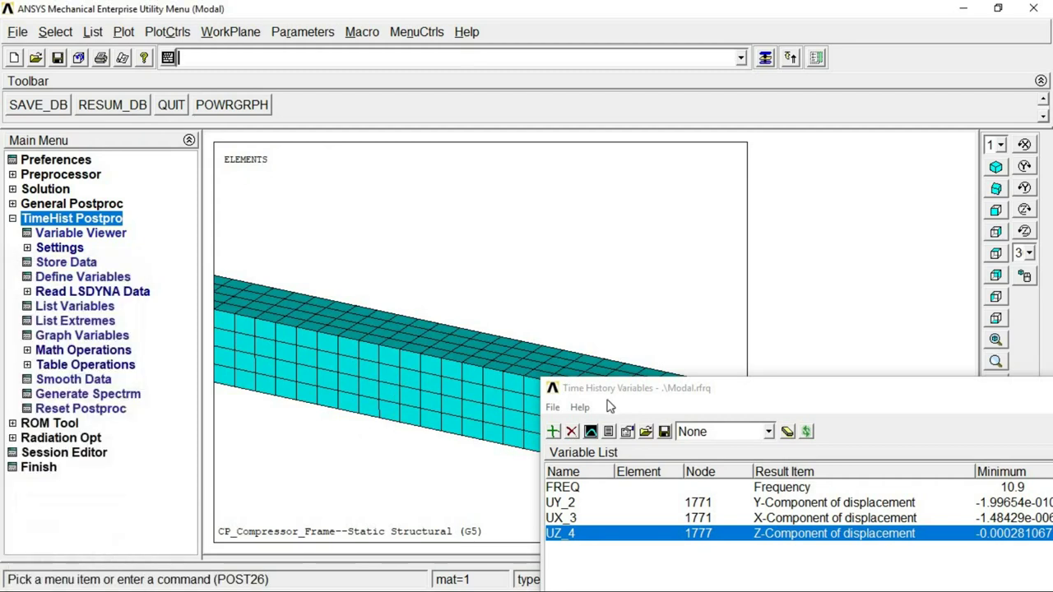
{"action": "left_click_drag", "start_coordinate": [606, 387], "coordinate": [693, 234]}
{"action": "left_click", "coordinate": [304, 197]}
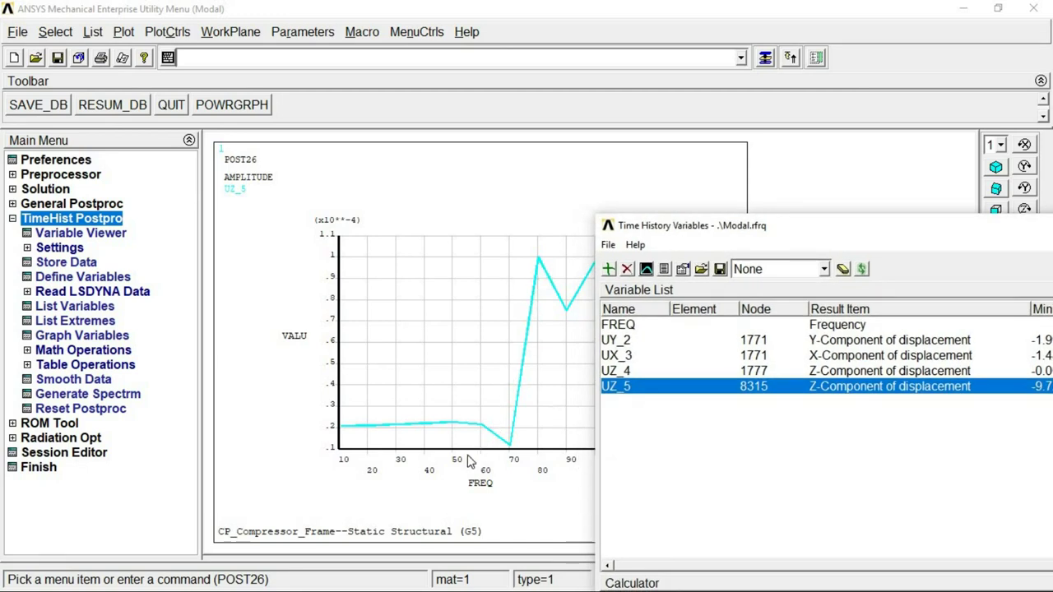
- Compare the stored responses by graphing the Z-displacement at node 1777 and the X- and Y-displacements at node 1771 one after another
{"action": "left_click", "coordinate": [666, 375]}
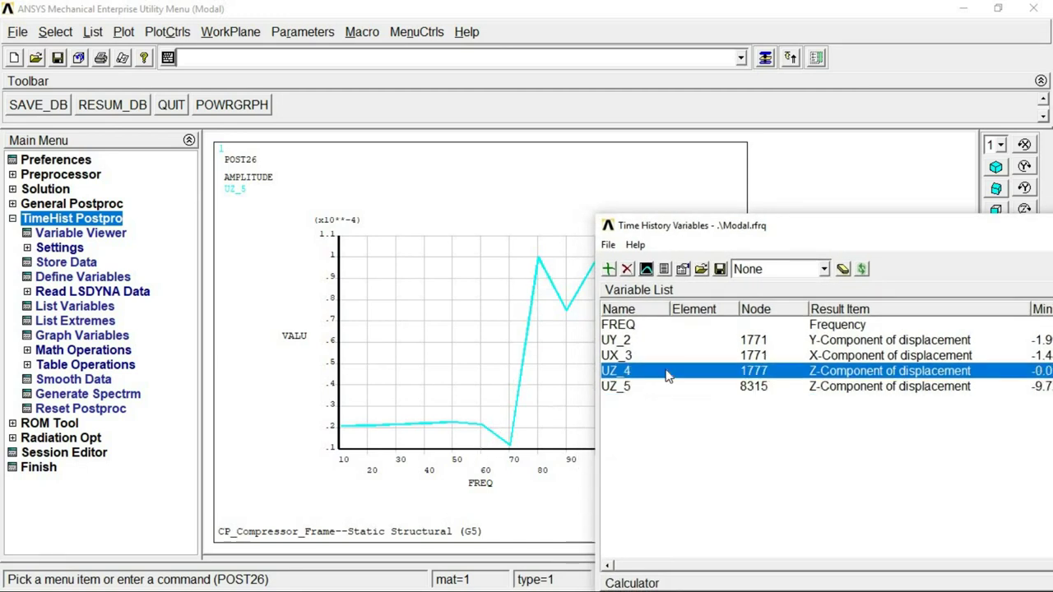
{"action": "left_click", "coordinate": [646, 270]}
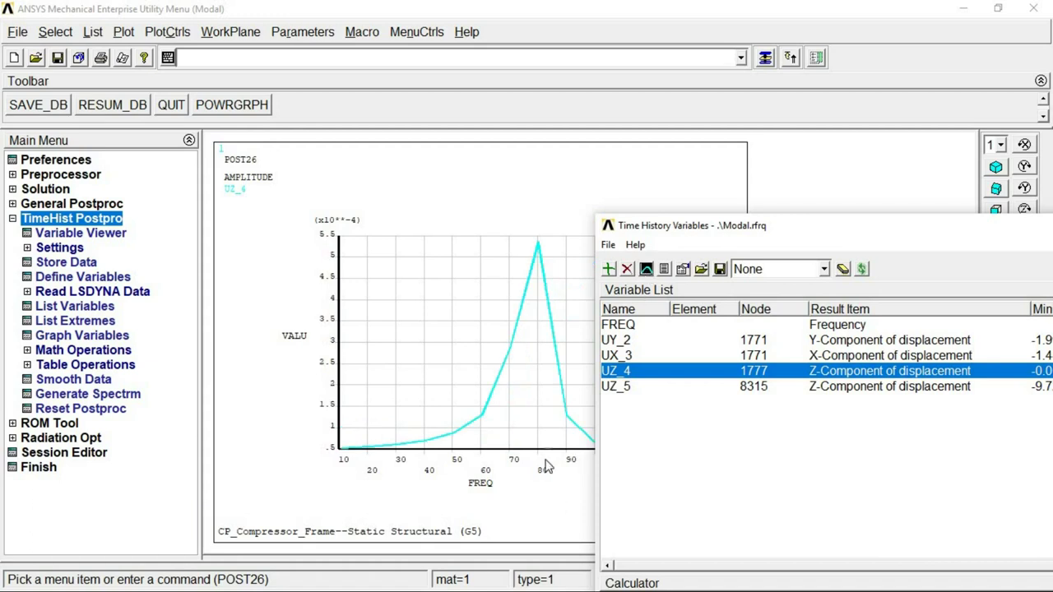
{"action": "left_click", "coordinate": [650, 360]}
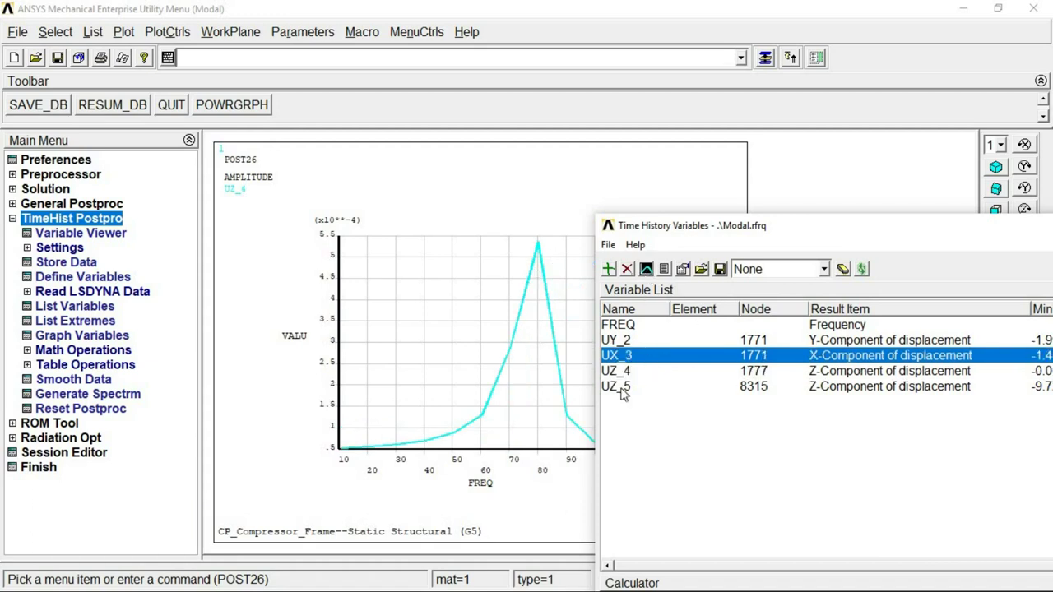
{"action": "left_click", "coordinate": [647, 268]}
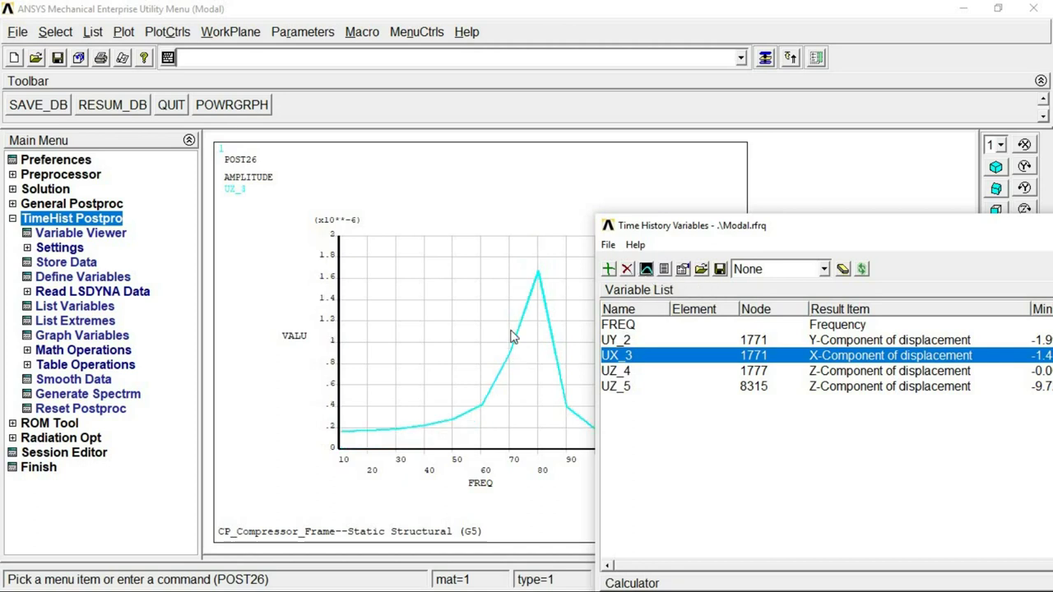
{"action": "left_click", "coordinate": [640, 344]}
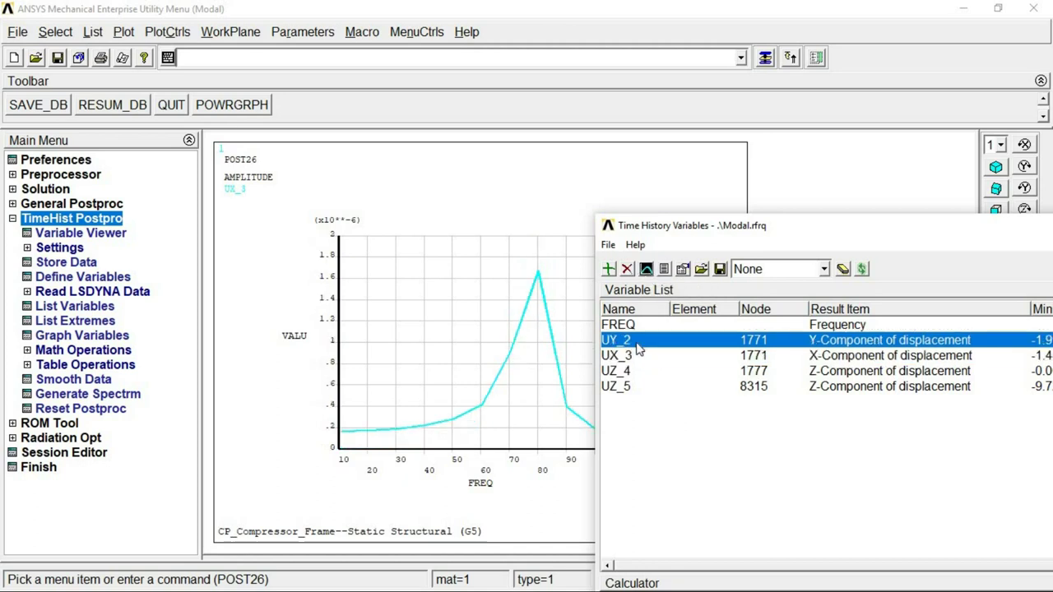
{"action": "left_click", "coordinate": [646, 269]}
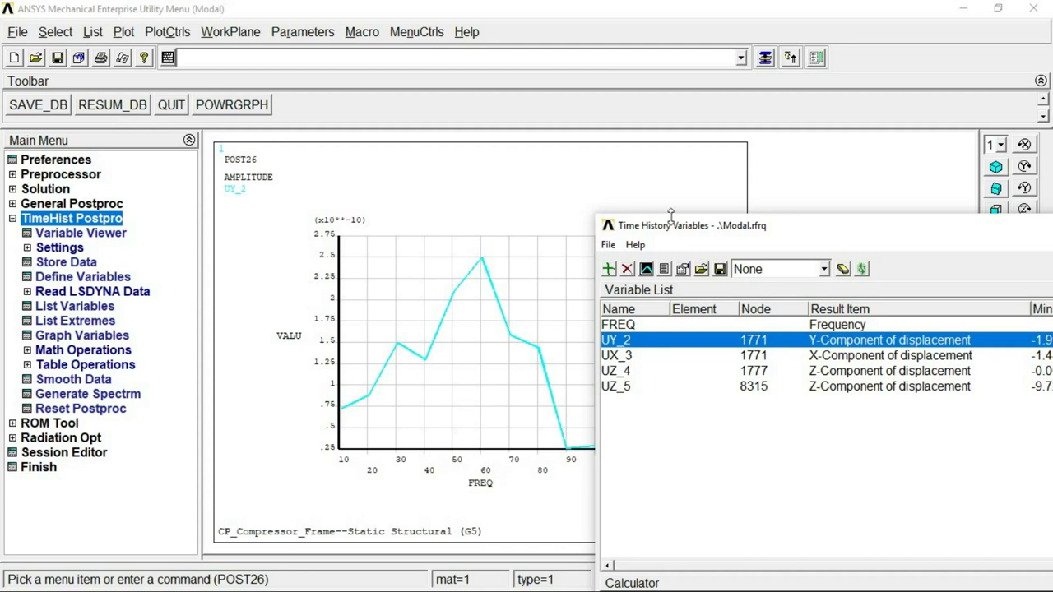
- Review the stored displacement variables for nodes 1777 and 8315, and close the time-history variable list
{"action": "left_click_drag", "start_coordinate": [672, 238], "coordinate": [282, 212]}
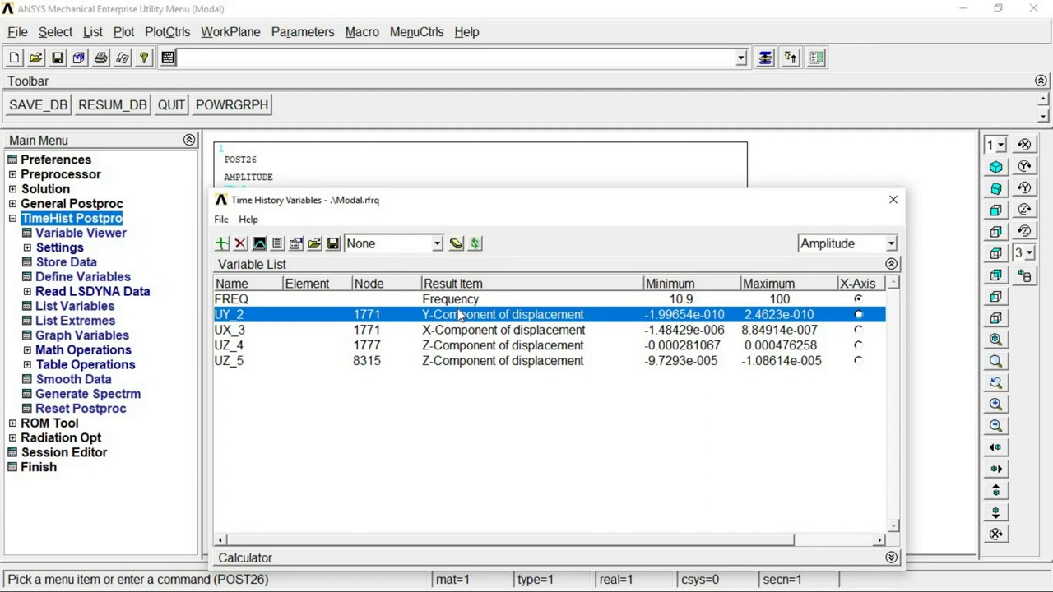
{"action": "left_click", "coordinate": [444, 363]}
{"action": "left_click", "coordinate": [469, 345]}
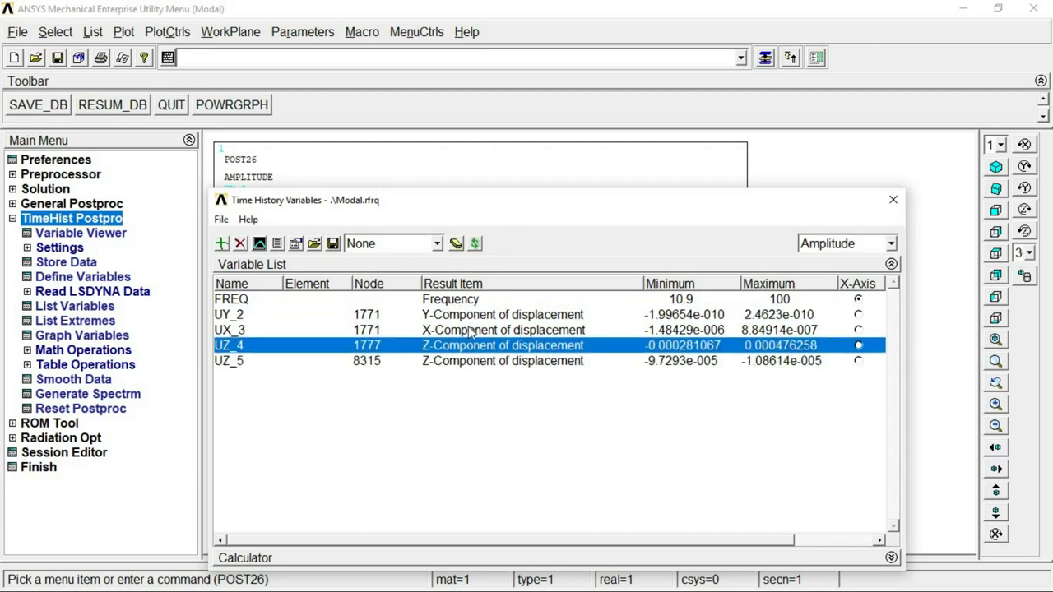
{"action": "left_click", "coordinate": [892, 201]}
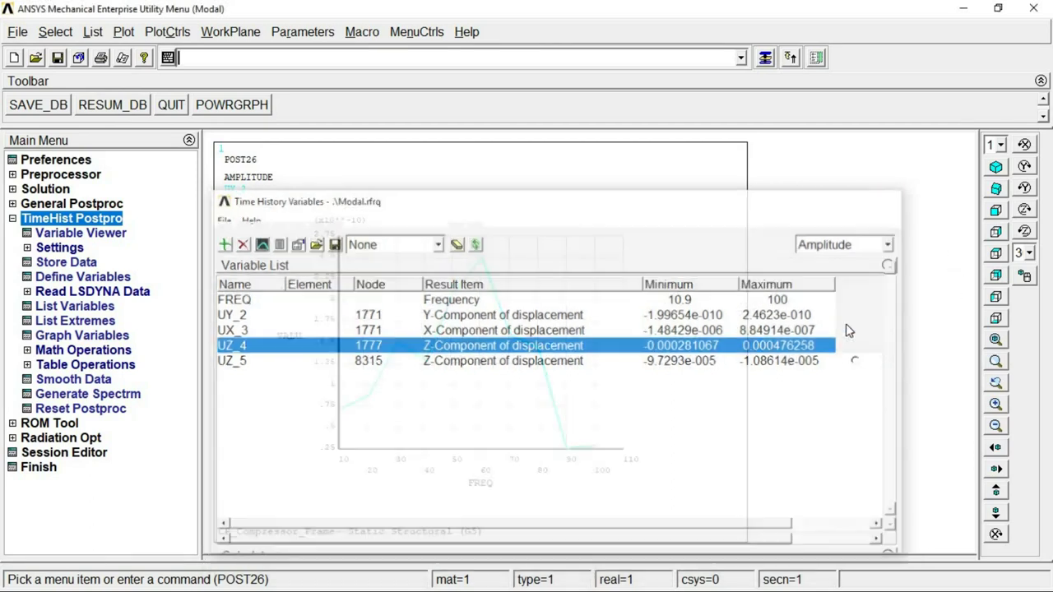
- Select all entities and plot the elements with the whole frame shown upright in an oblique view
{"action": "left_click", "coordinate": [282, 78]}
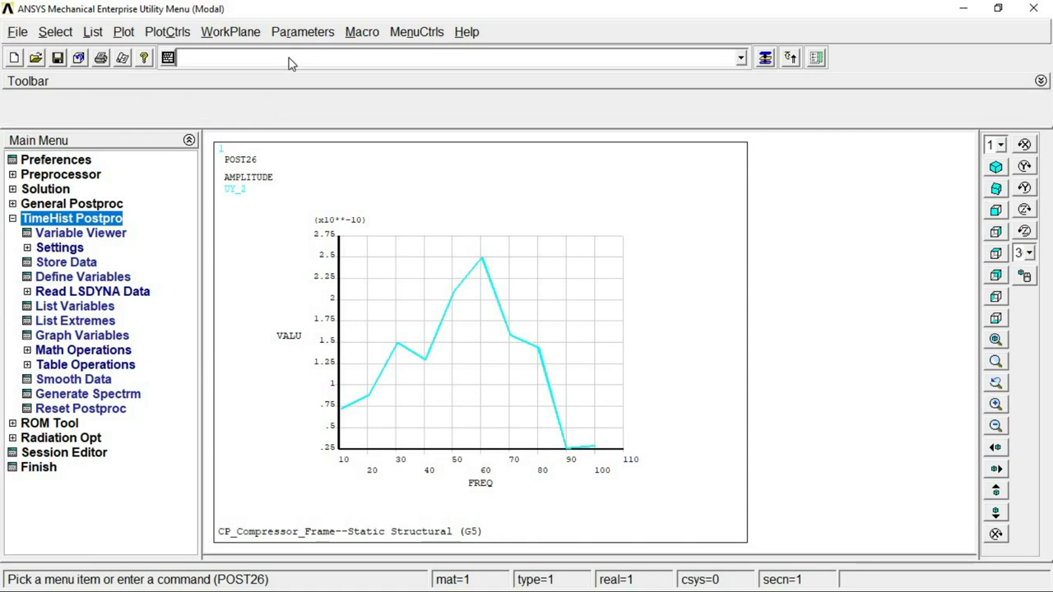
{"action": "type", "text": "als"}
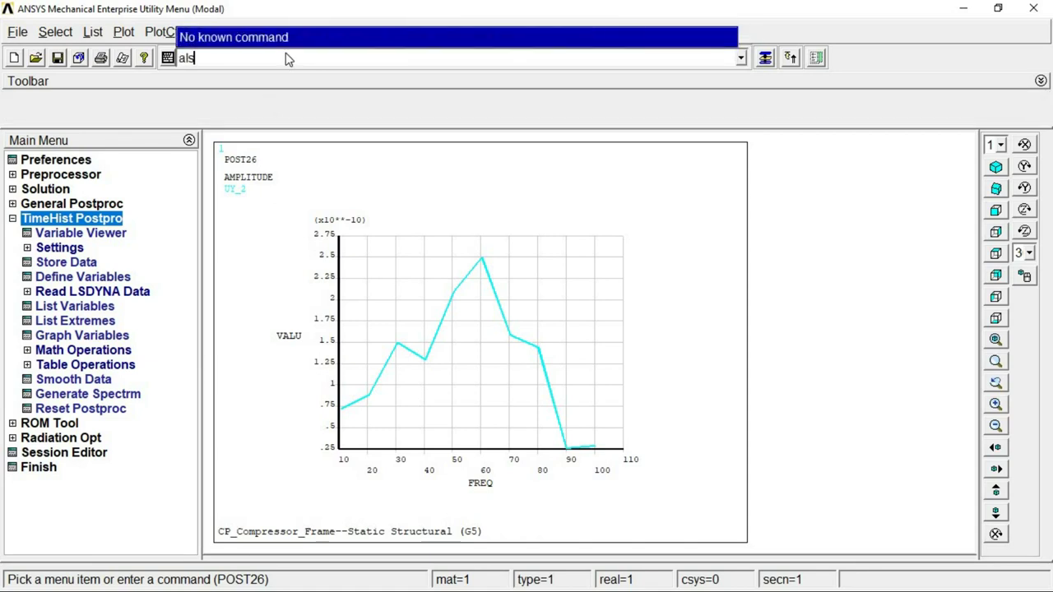
{"action": "key", "text": "BackSpace"}
{"action": "type", "text": "l"}
{"action": "key", "text": "Return"}
{"action": "type", "text": "eplot"}
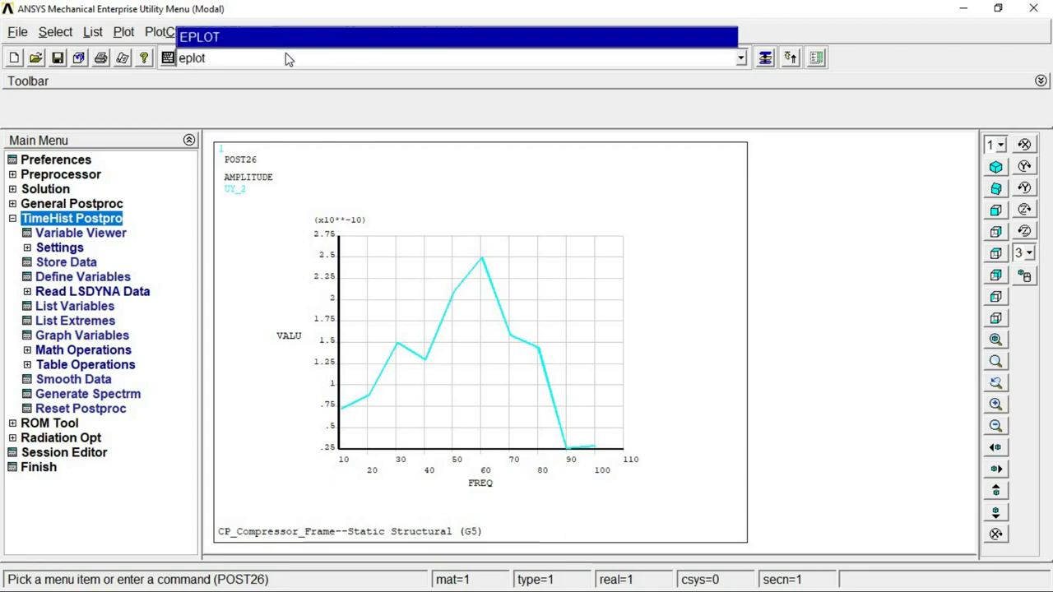
{"action": "key", "text": "Return"}
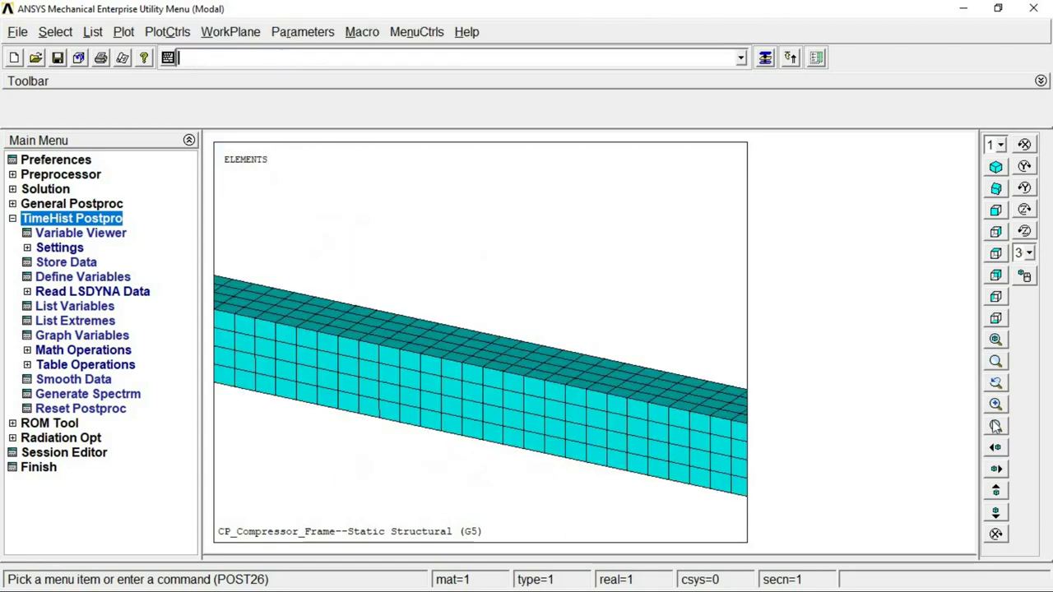
{"action": "left_click", "coordinate": [995, 319]}
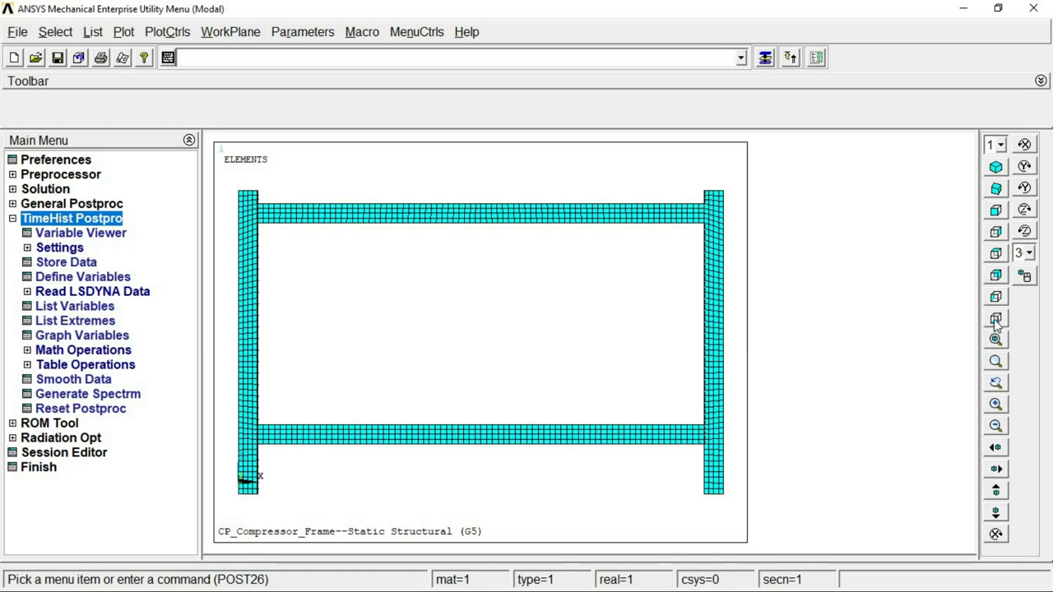
{"action": "left_click", "coordinate": [995, 296]}
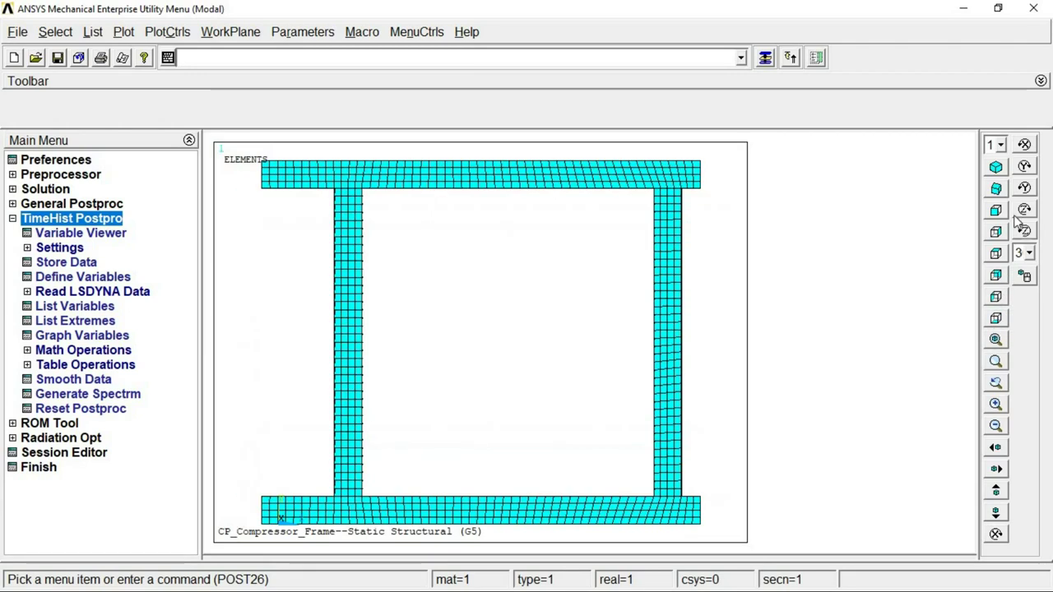
{"action": "left_click", "coordinate": [995, 167]}
{"action": "right_click_drag", "start_coordinate": [485, 327], "coordinate": [398, 291], "text": "ctrl"}
{"action": "right_click_drag", "start_coordinate": [510, 179], "coordinate": [399, 265], "text": "ctrl"}
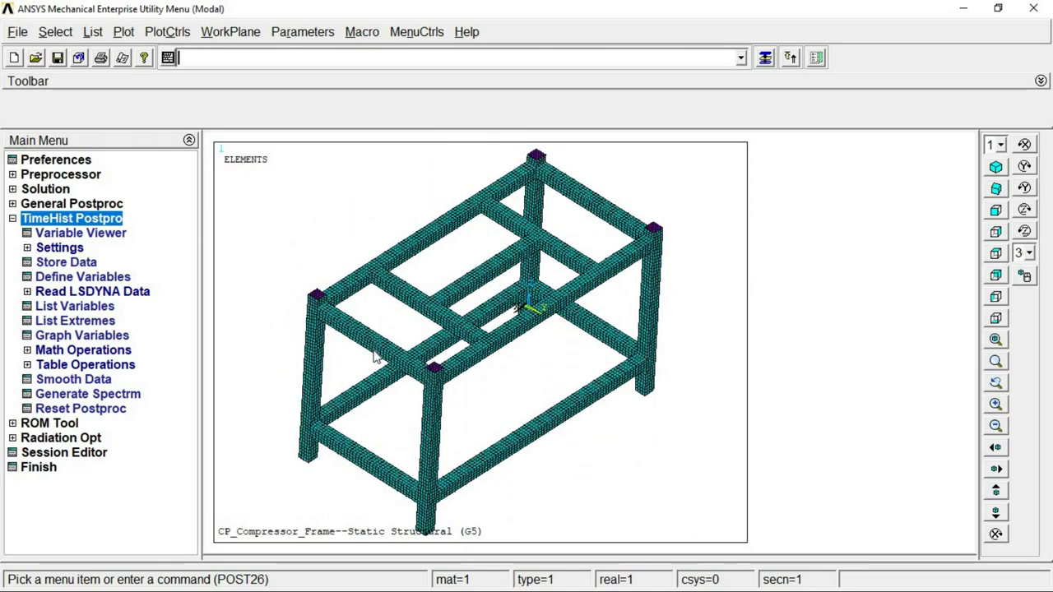
- Start applying a structural force on nodes in the solution settings, with the upper end cross beam shown close up
{"action": "left_click_drag", "start_coordinate": [391, 355], "coordinate": [410, 341], "text": "ctrl"}
{"action": "scroll", "coordinate": [410, 340], "scroll_direction": "up", "scroll_amount": 5}
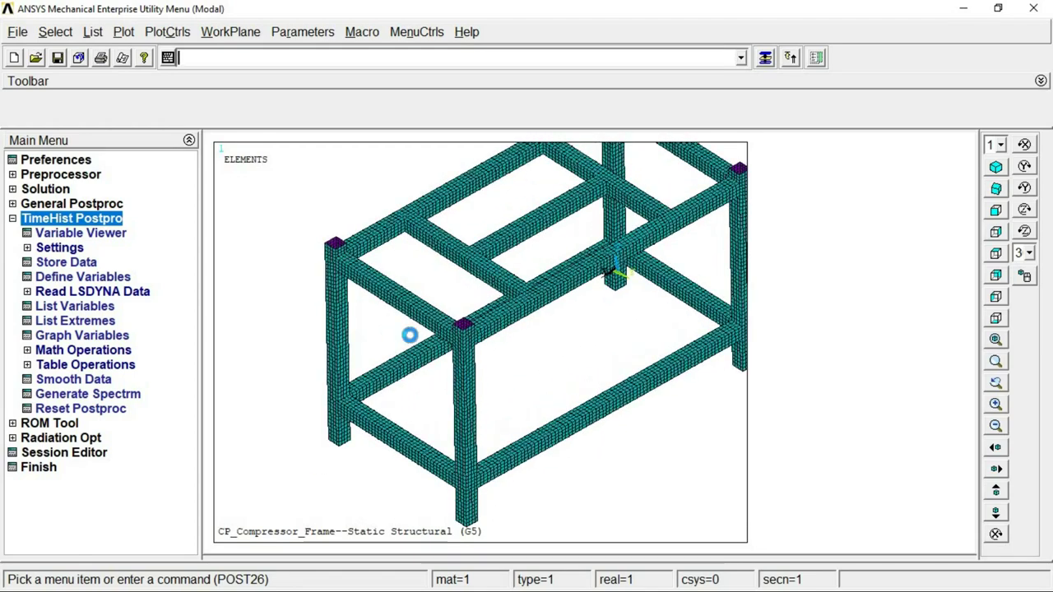
{"action": "scroll", "coordinate": [426, 361], "scroll_direction": "down", "scroll_amount": 2}
{"action": "scroll", "coordinate": [426, 360], "scroll_direction": "down", "scroll_amount": 5}
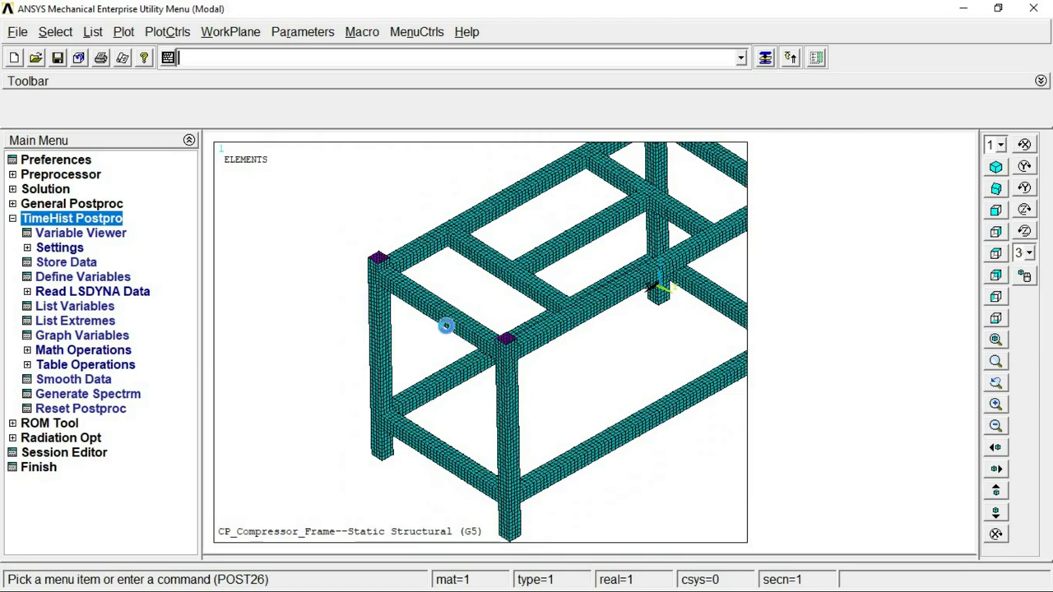
{"action": "scroll", "coordinate": [445, 329], "scroll_direction": "up", "scroll_amount": 5}
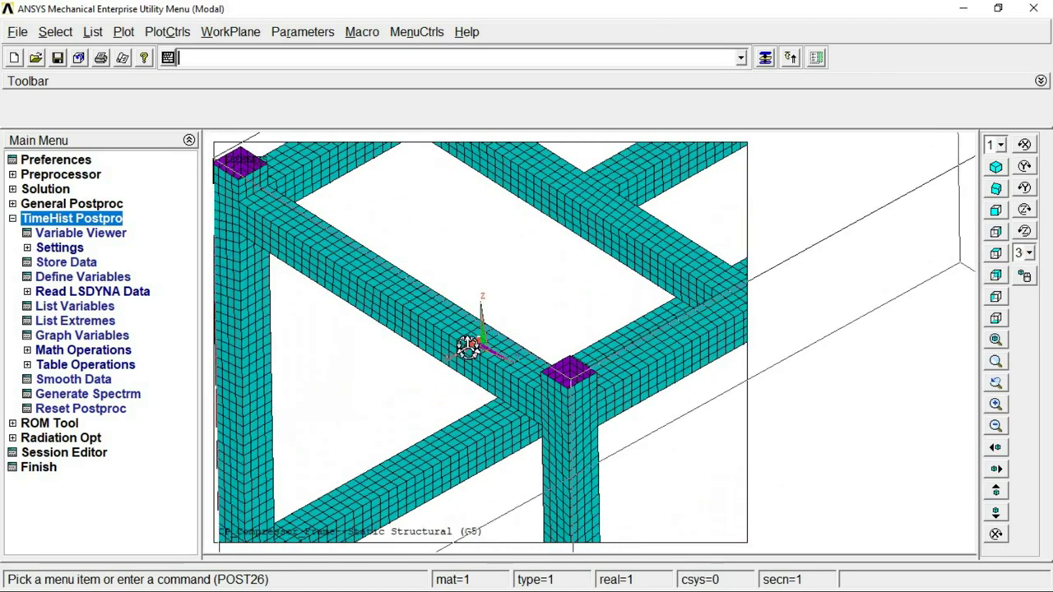
{"action": "left_click", "coordinate": [30, 220]}
{"action": "left_click", "coordinate": [43, 189]}
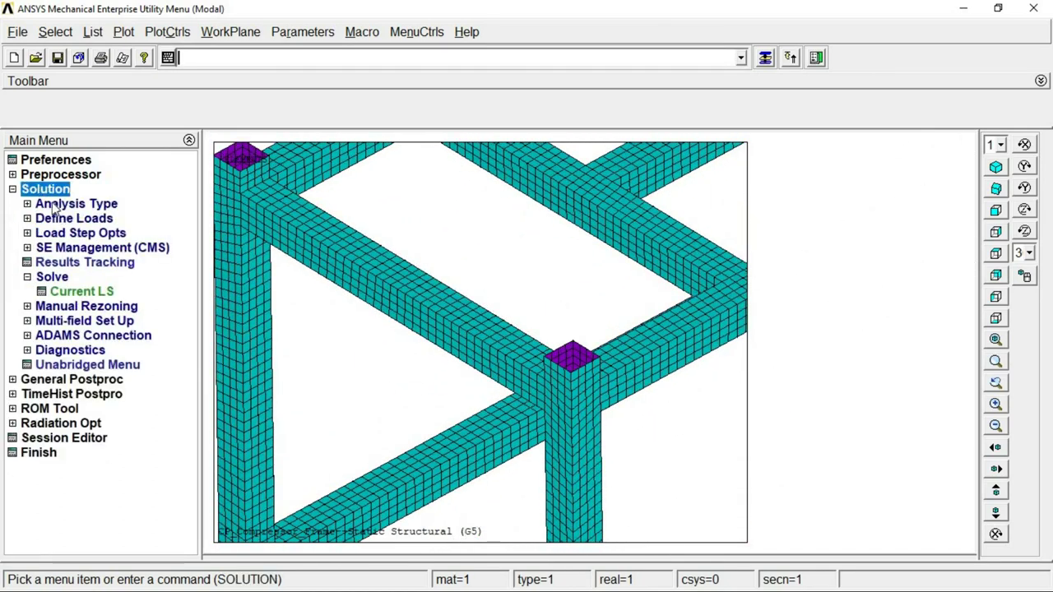
{"action": "left_click", "coordinate": [67, 221]}
{"action": "left_click", "coordinate": [51, 247]}
{"action": "left_click", "coordinate": [74, 262]}
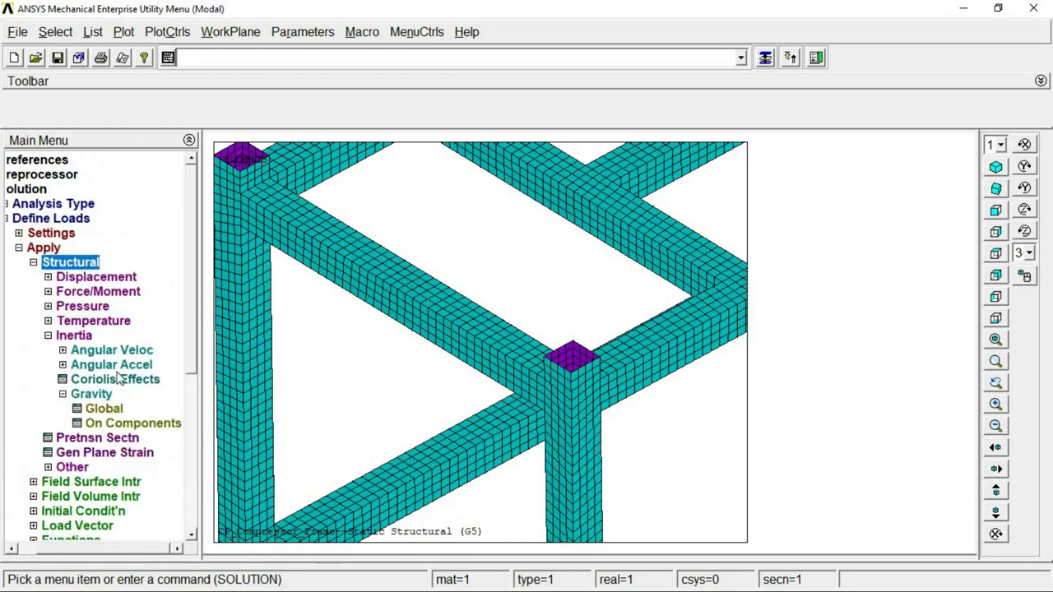
{"action": "left_click", "coordinate": [92, 395]}
{"action": "left_click", "coordinate": [91, 394]}
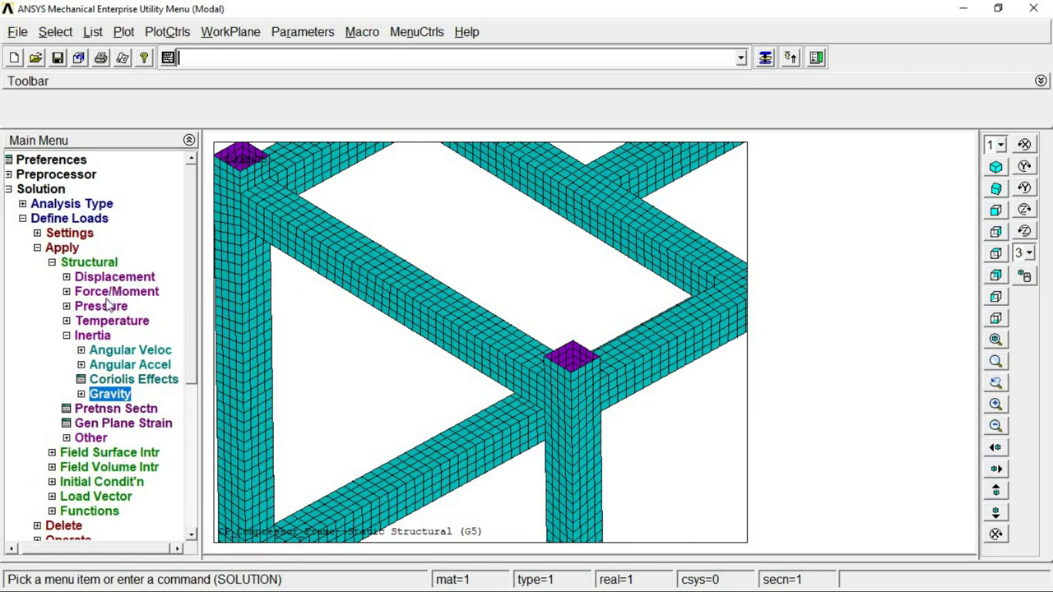
{"action": "left_click", "coordinate": [115, 291]}
{"action": "left_click", "coordinate": [96, 324]}
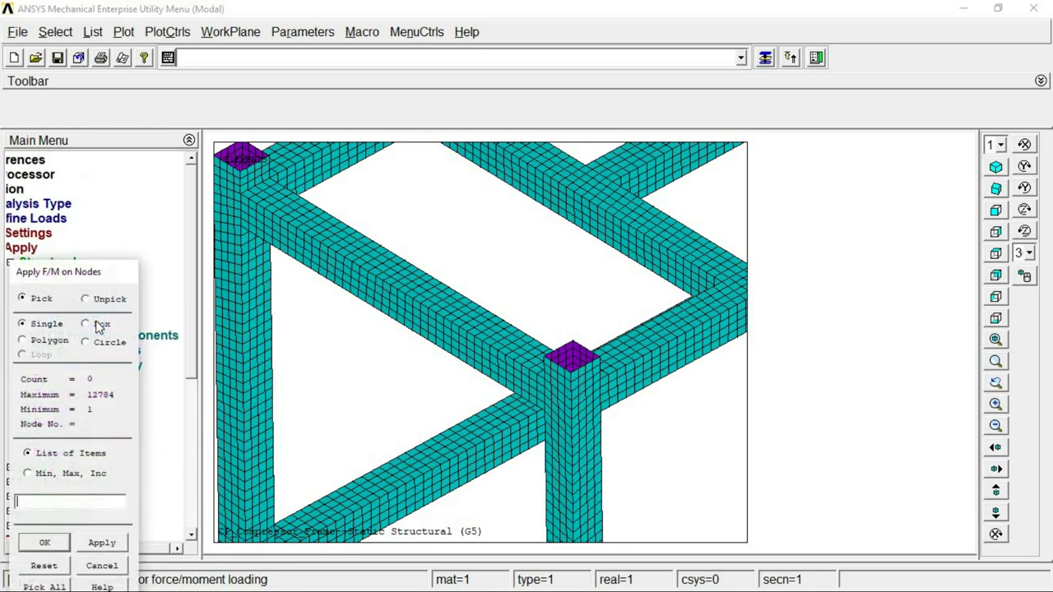
- Pick the load location near midspan on top of the upper end cross beam and apply a constant FX force of -100
{"action": "left_click", "coordinate": [398, 284]}
{"action": "left_click", "coordinate": [398, 282]}
{"action": "right_click", "coordinate": [384, 309]}
{"action": "left_click", "coordinate": [44, 544]}
{"action": "left_click", "coordinate": [647, 319]}
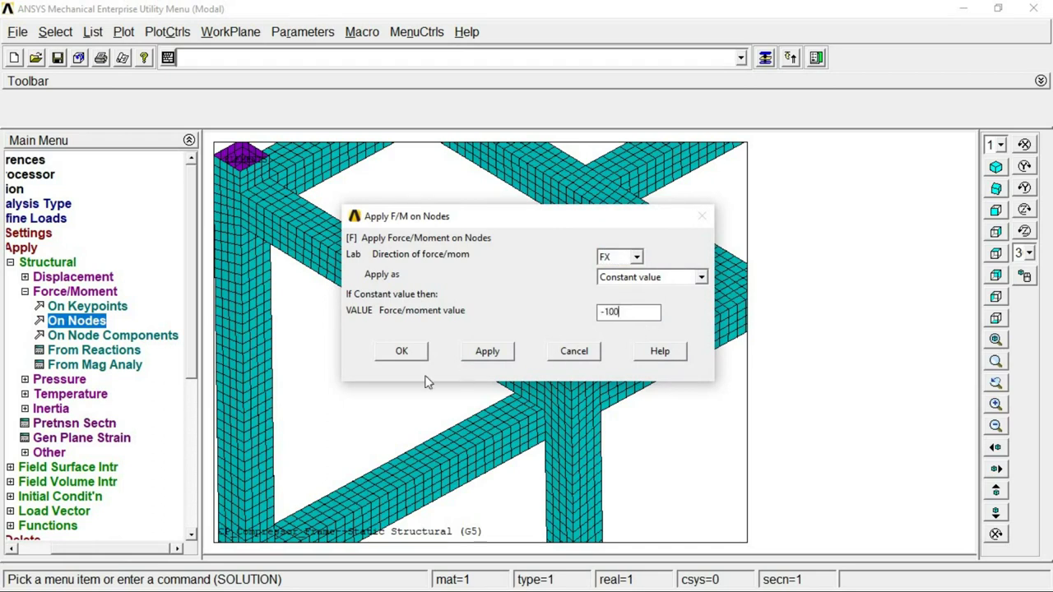
{"action": "left_click", "coordinate": [400, 352]}
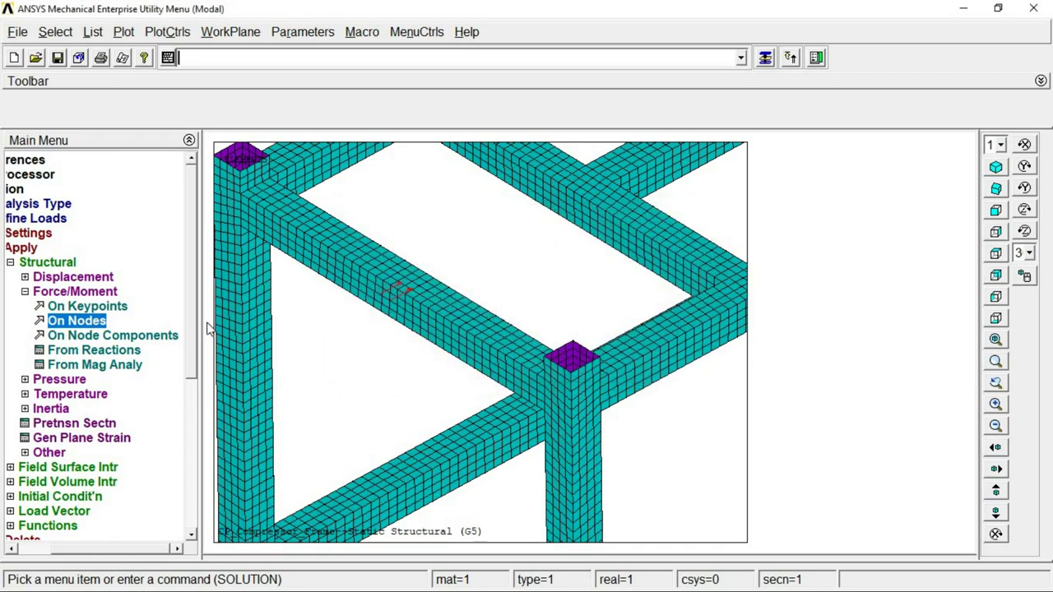
{"action": "left_click", "coordinate": [66, 292]}
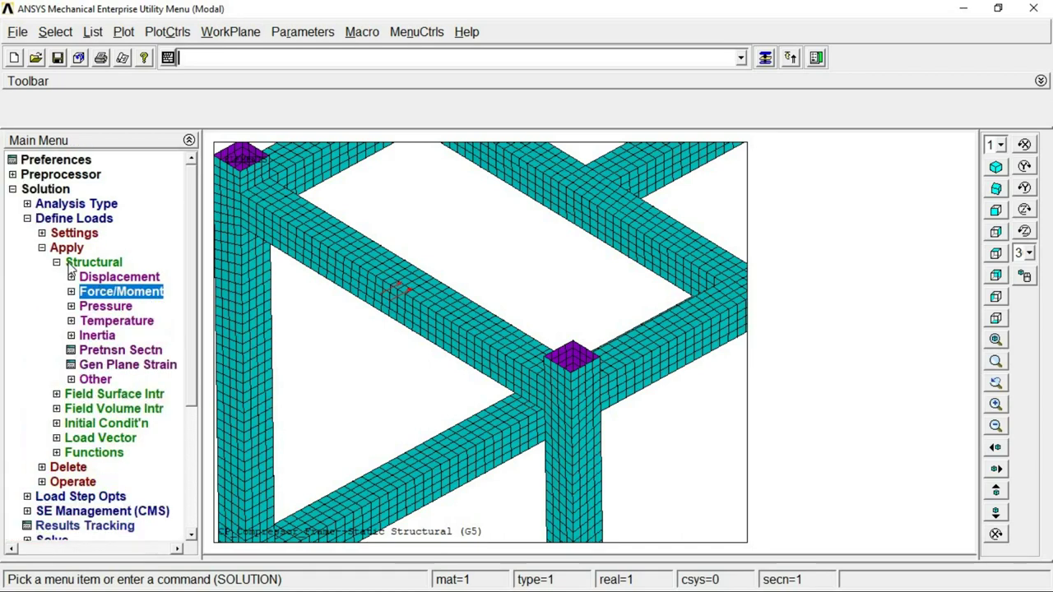
{"action": "left_click", "coordinate": [70, 263]}
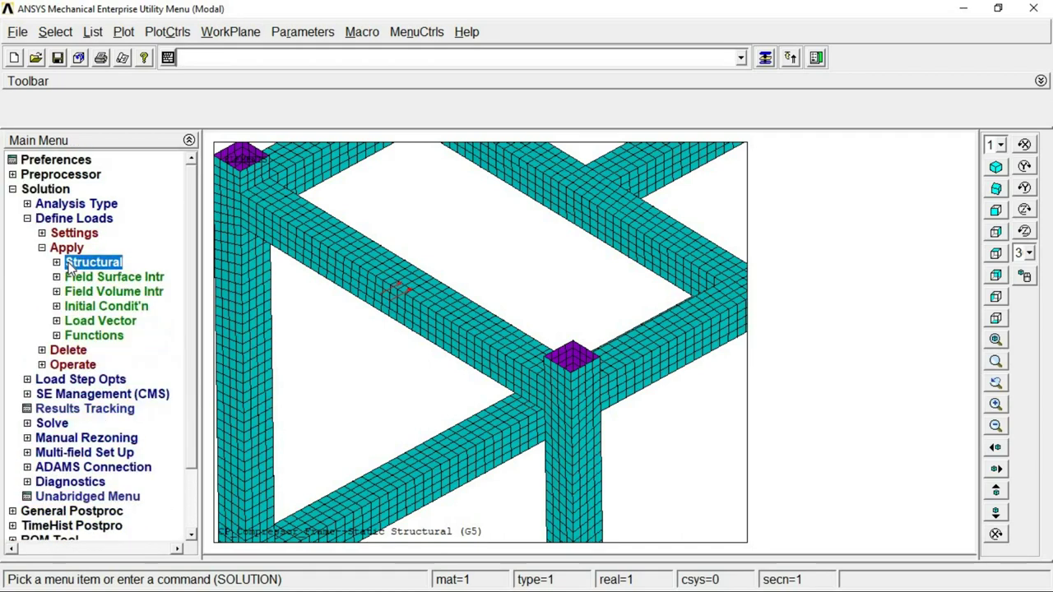
{"action": "left_click", "coordinate": [77, 379]}
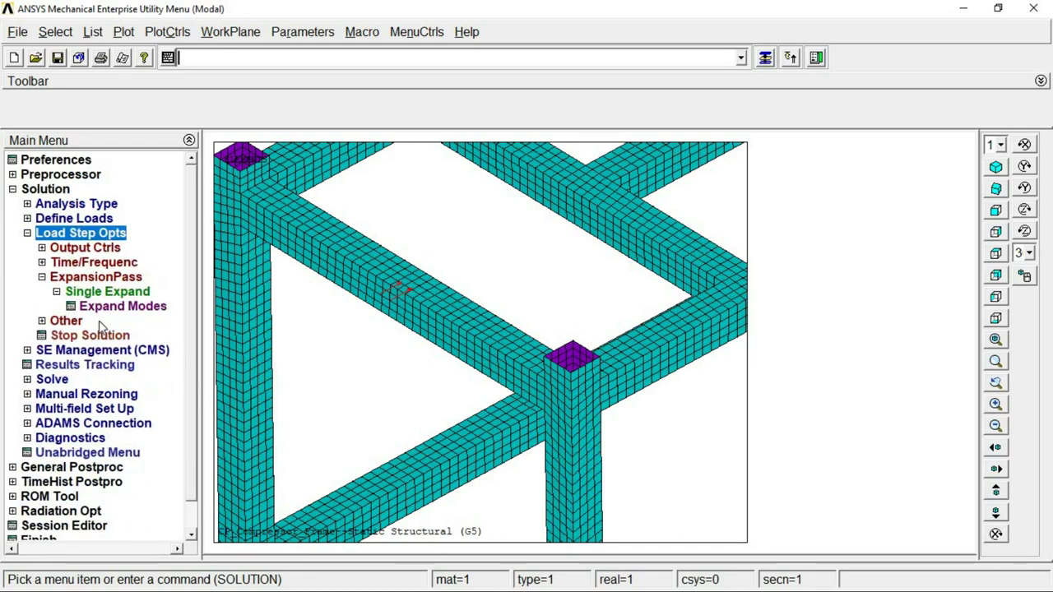
{"action": "left_click", "coordinate": [92, 263]}
{"action": "left_click", "coordinate": [95, 279]}
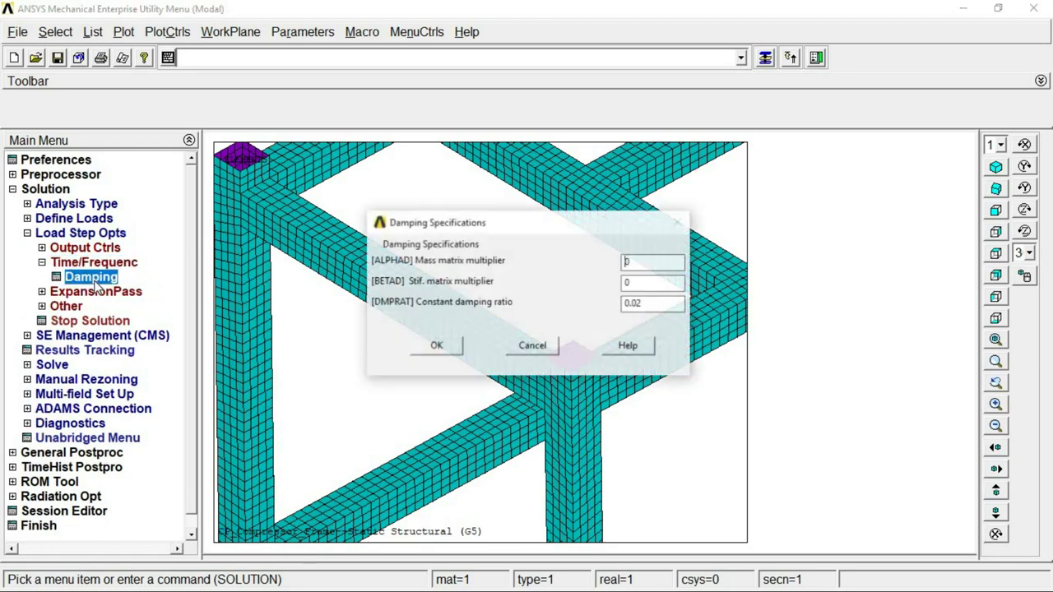
{"action": "left_click", "coordinate": [551, 347]}
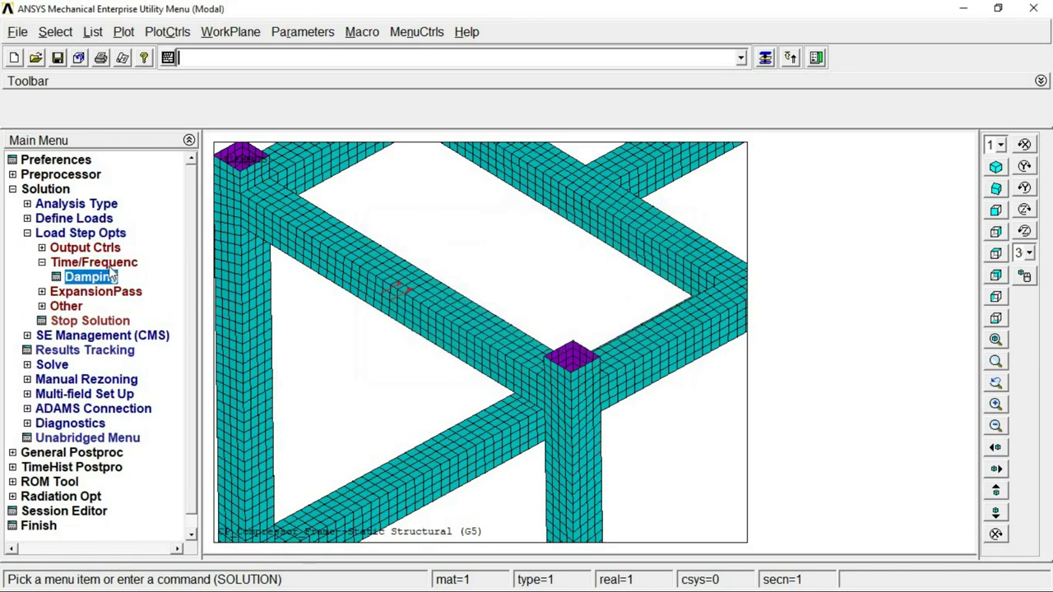
{"action": "left_click", "coordinate": [64, 261]}
- Start a new analysis with the type set to Harmonic
{"action": "left_click", "coordinate": [75, 204]}
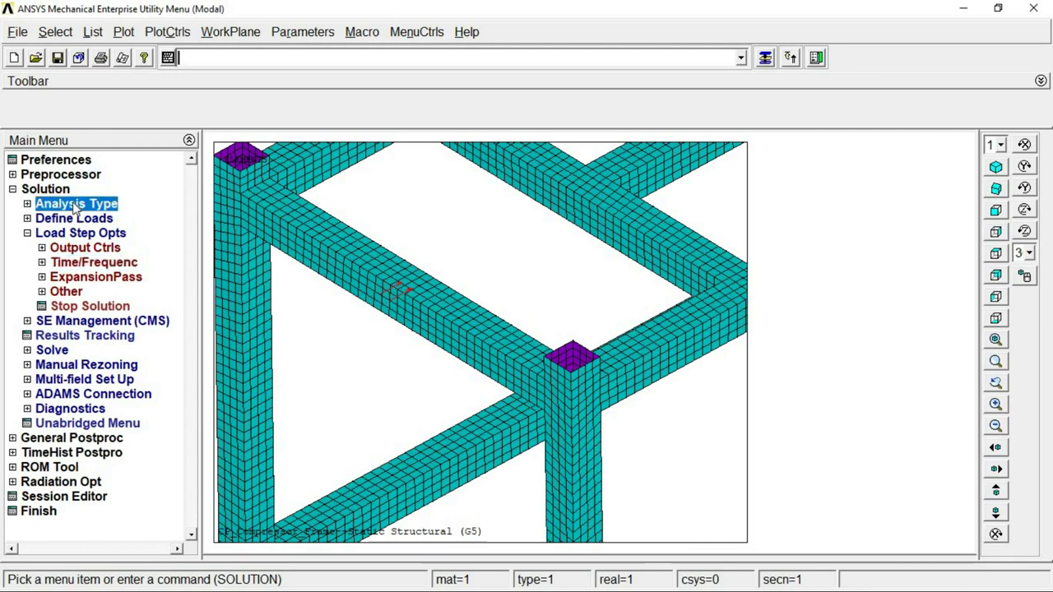
{"action": "left_click", "coordinate": [84, 218]}
{"action": "left_click", "coordinate": [587, 266]}
{"action": "left_click", "coordinate": [416, 379]}
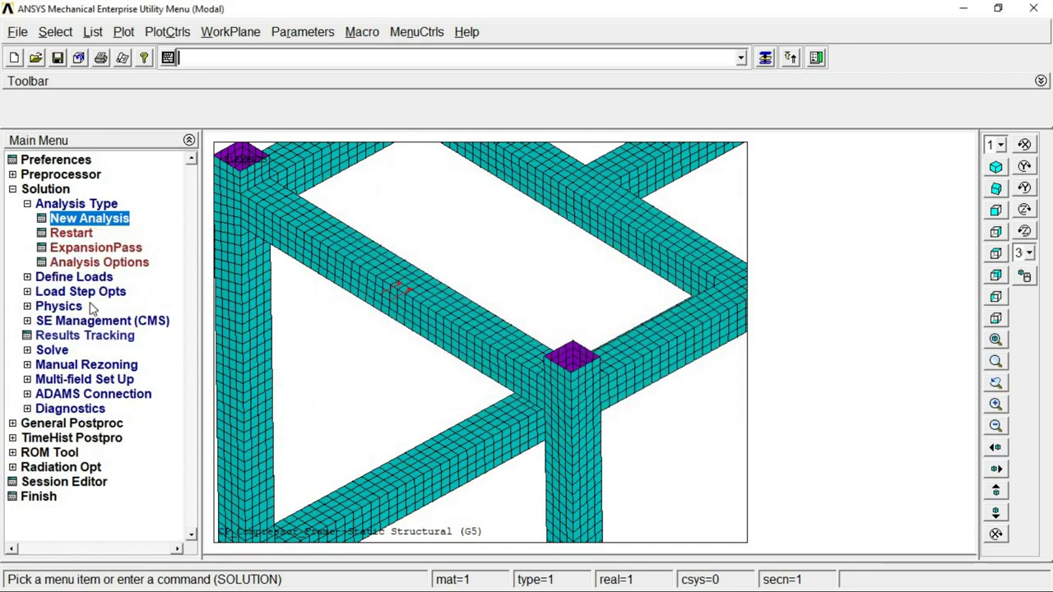
- Set the harmonic frequency range to 5 to 100 with 50 substeps and stepped loading, and accept the damping specifications
{"action": "left_click", "coordinate": [80, 291]}
{"action": "left_click", "coordinate": [97, 261]}
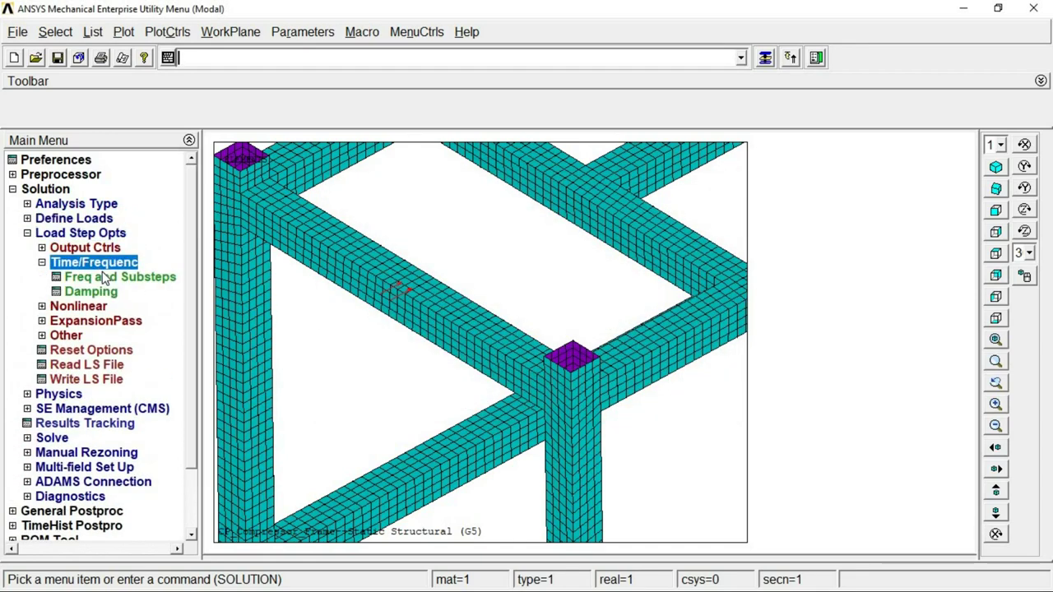
{"action": "left_click", "coordinate": [107, 277]}
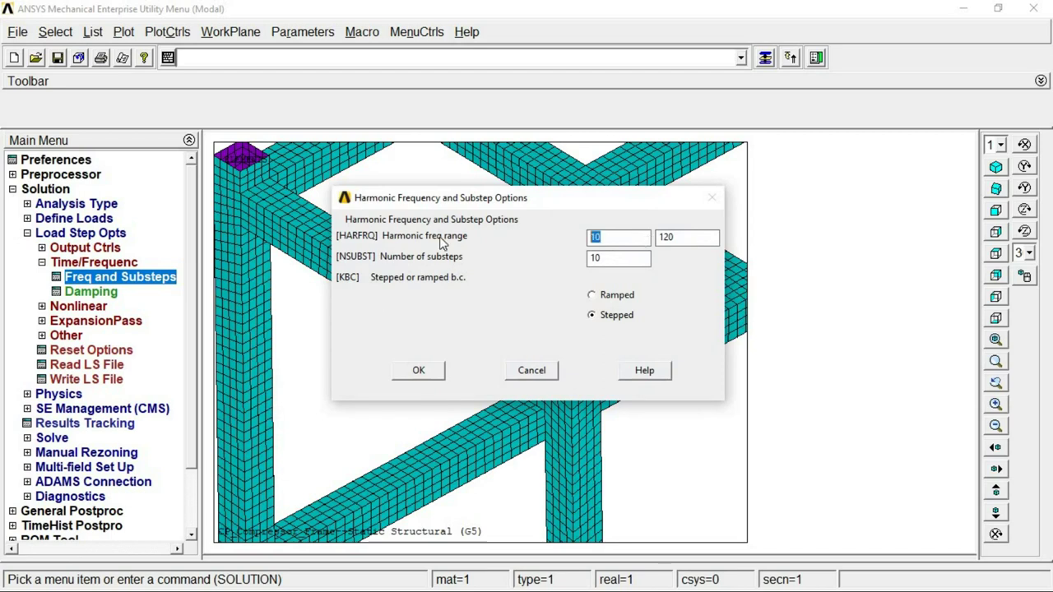
{"action": "type", "text": "5"}
{"action": "double_click", "coordinate": [684, 238]}
{"action": "type", "text": "100"}
{"action": "left_click", "coordinate": [616, 262]}
{"action": "key", "text": "shift+Home"}
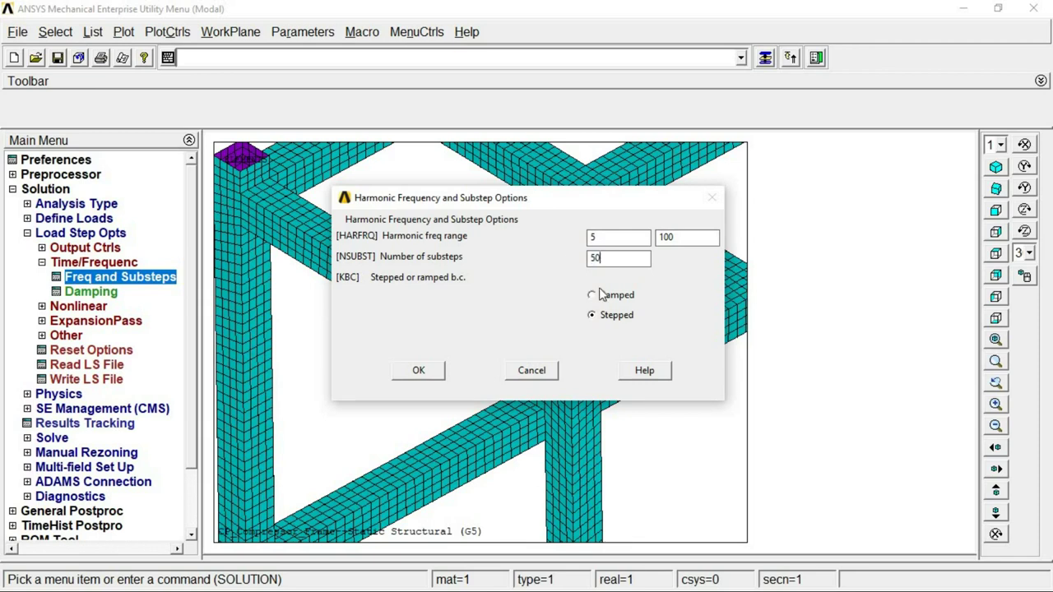
{"action": "left_click", "coordinate": [418, 371]}
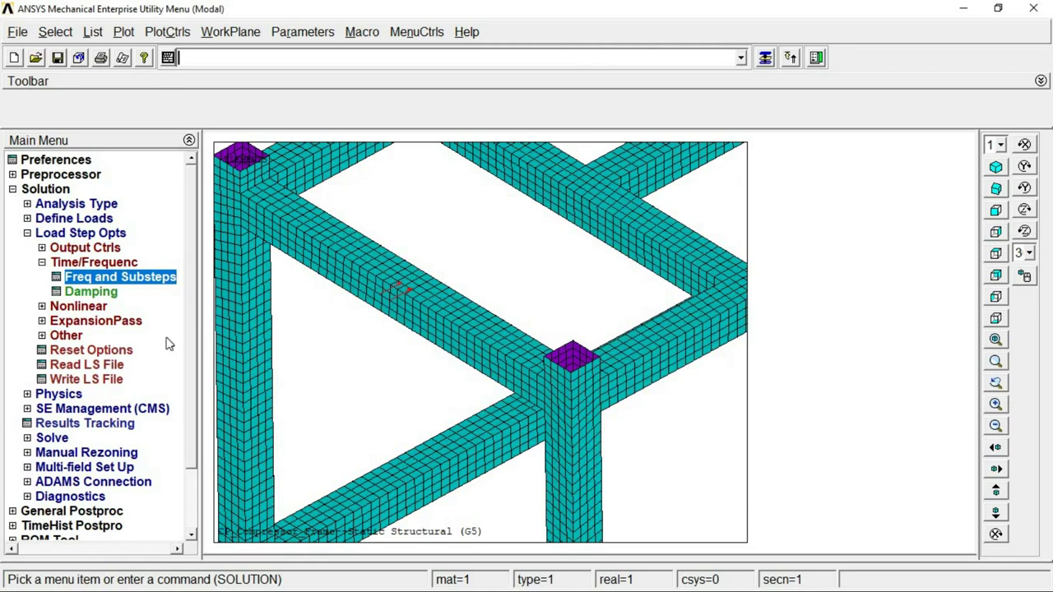
{"action": "left_click", "coordinate": [100, 294]}
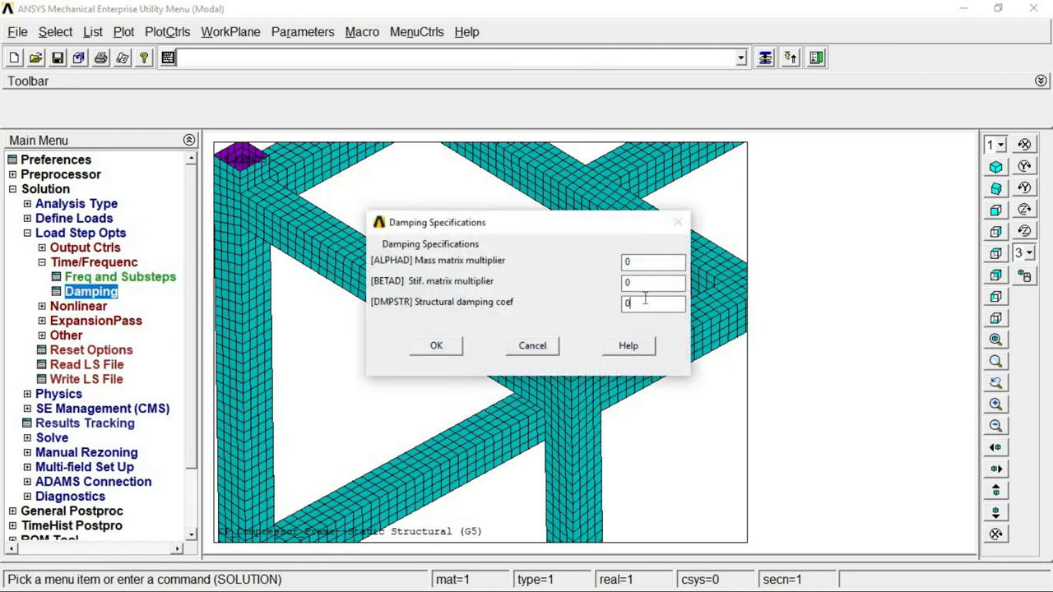
{"action": "left_click", "coordinate": [438, 345]}
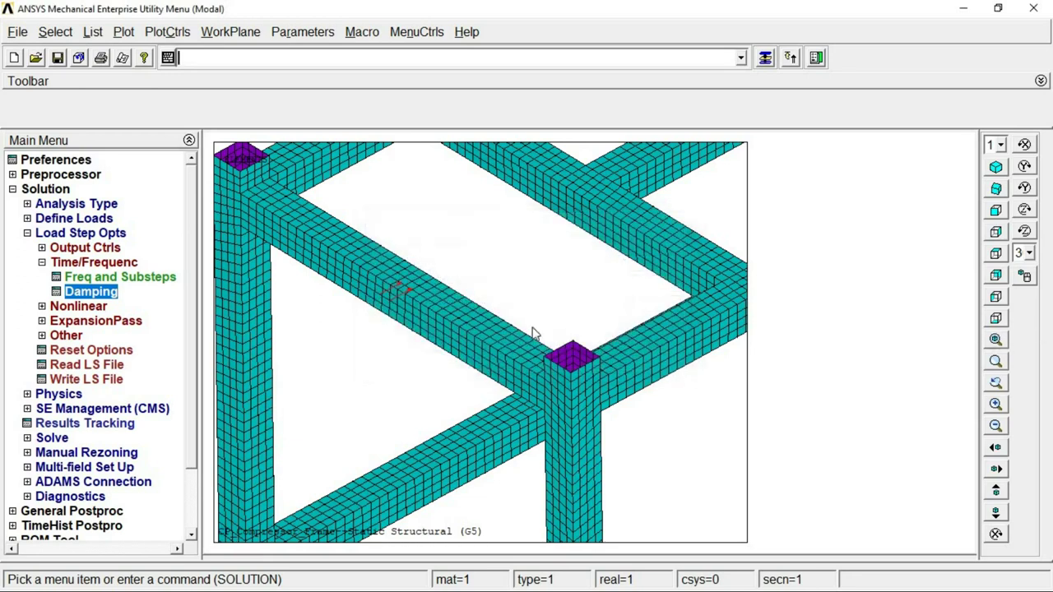
- Look through the structural load categories and inspect the force and supports on the whole frame
{"action": "left_click", "coordinate": [74, 218]}
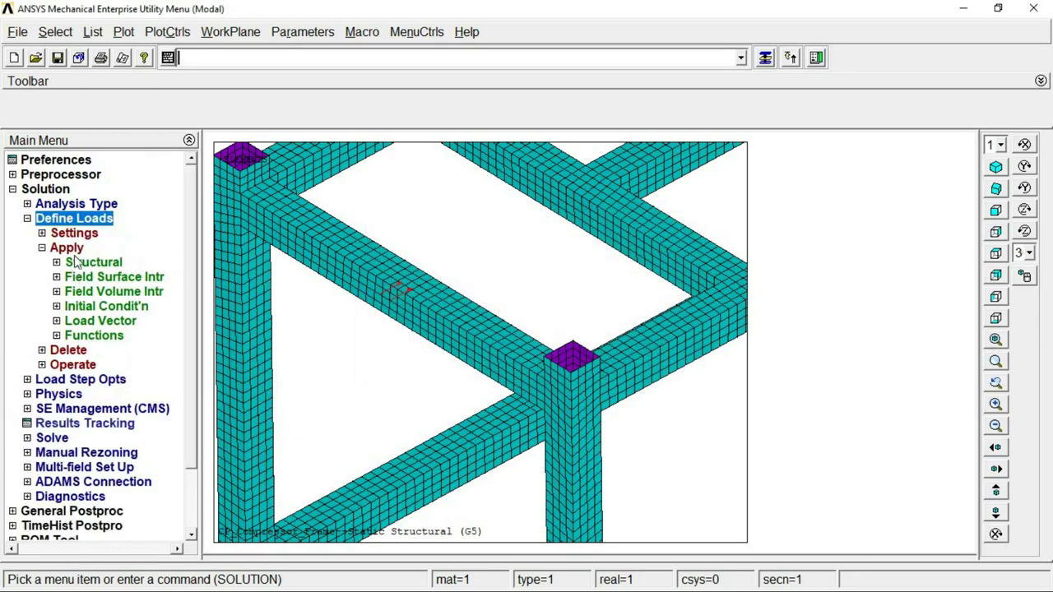
{"action": "left_click", "coordinate": [87, 262]}
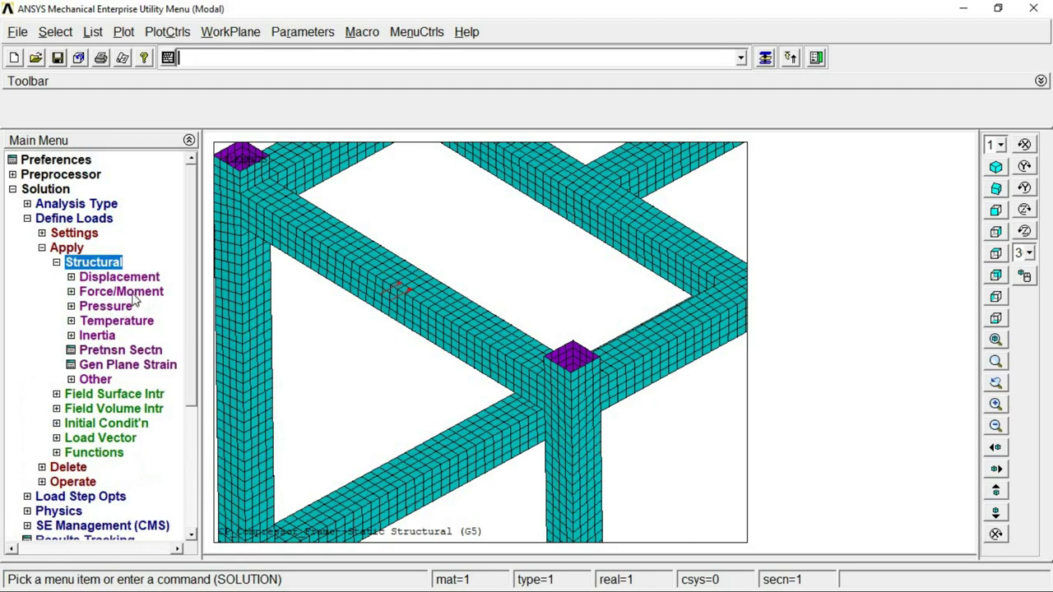
{"action": "left_click", "coordinate": [87, 262]}
{"action": "left_click", "coordinate": [67, 247]}
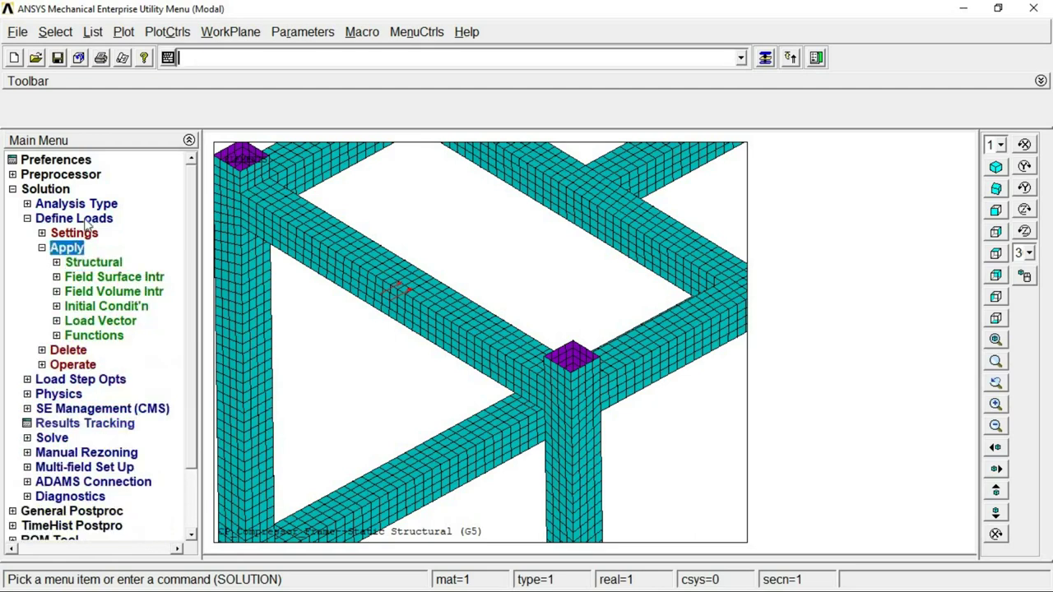
{"action": "left_click", "coordinate": [75, 218]}
{"action": "left_click", "coordinate": [995, 338]}
{"action": "scroll", "coordinate": [535, 296], "scroll_direction": "down", "scroll_amount": 1}
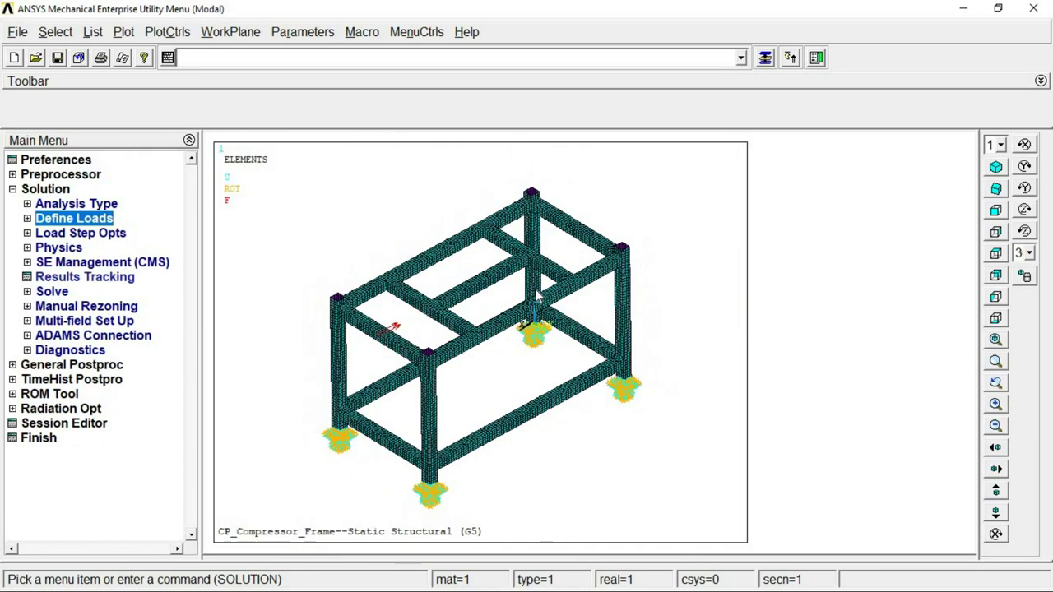